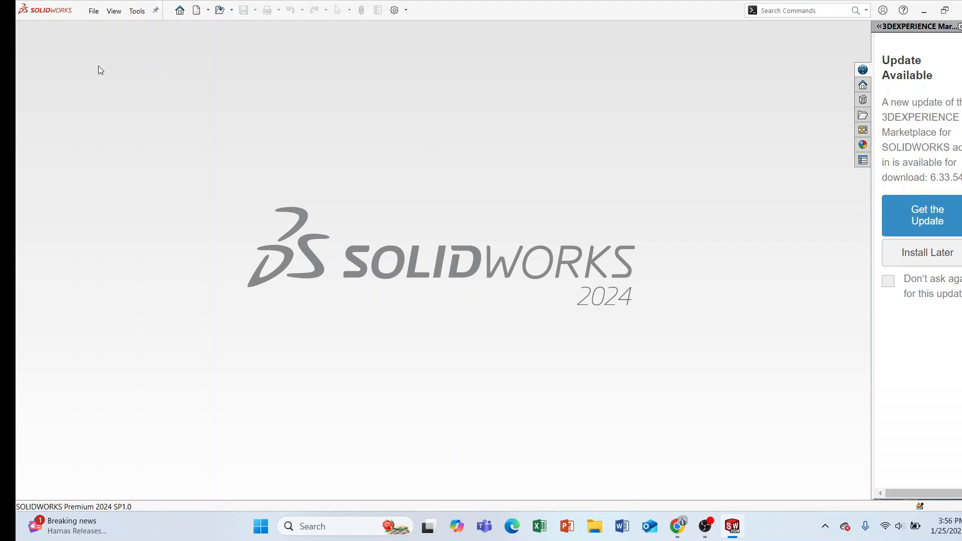
Create a new document from the Part template
left_click(95, 12)
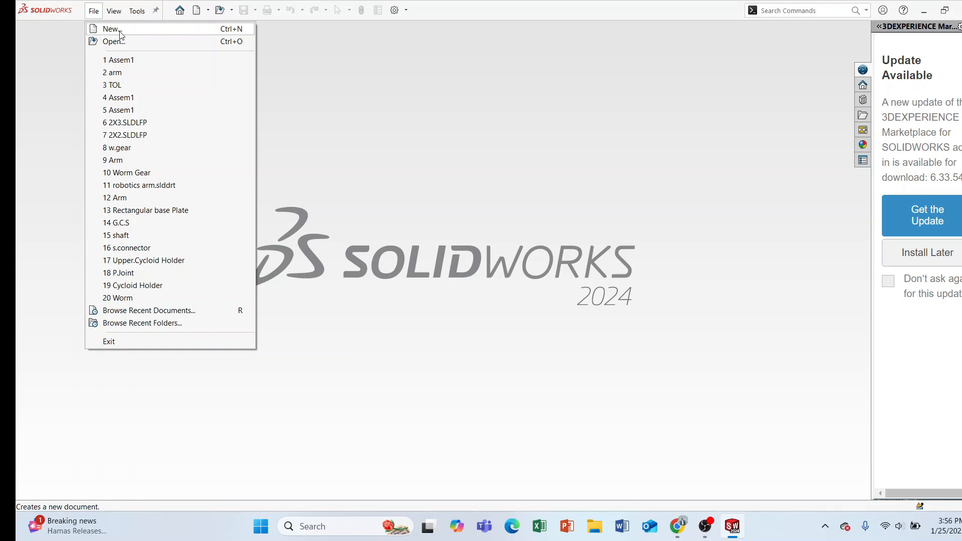
left_click(120, 33)
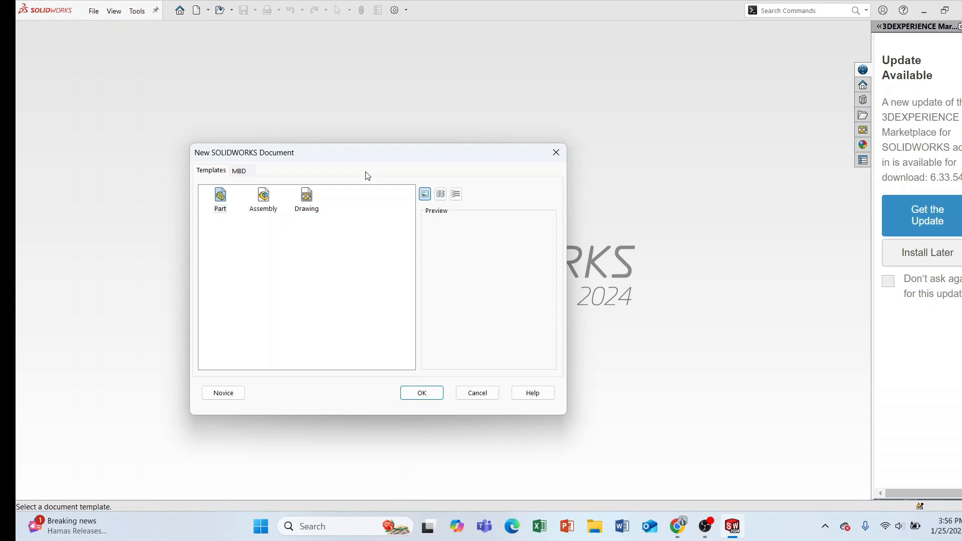
left_click(220, 201)
left_click(263, 201)
left_click(220, 200)
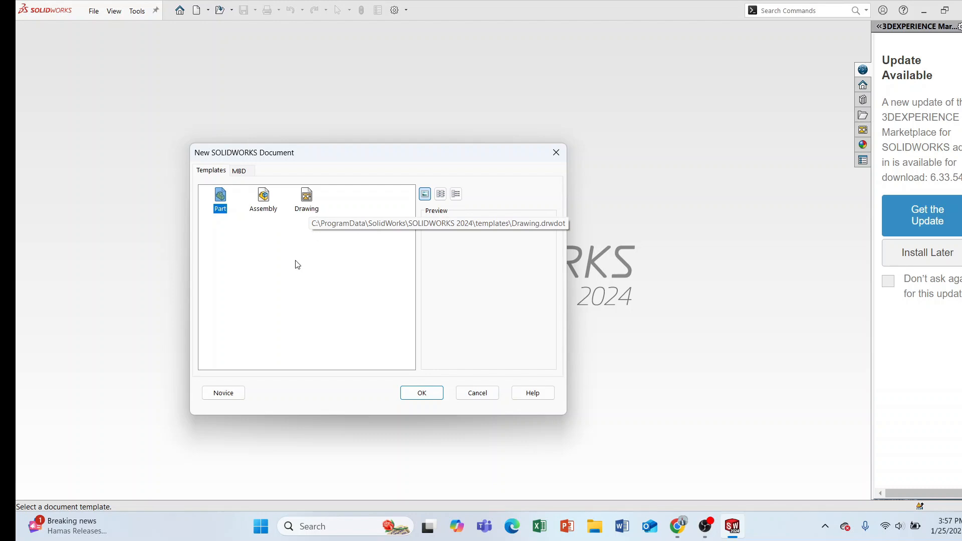
left_click(421, 394)
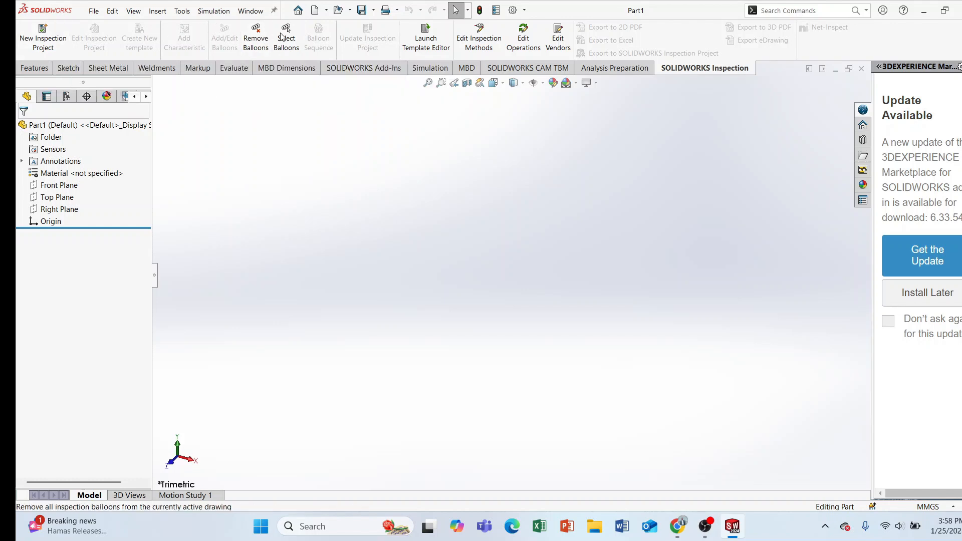
Review the command sets for Sketch, Features, Sheet Metal, Weldments and Markup
left_click(65, 68)
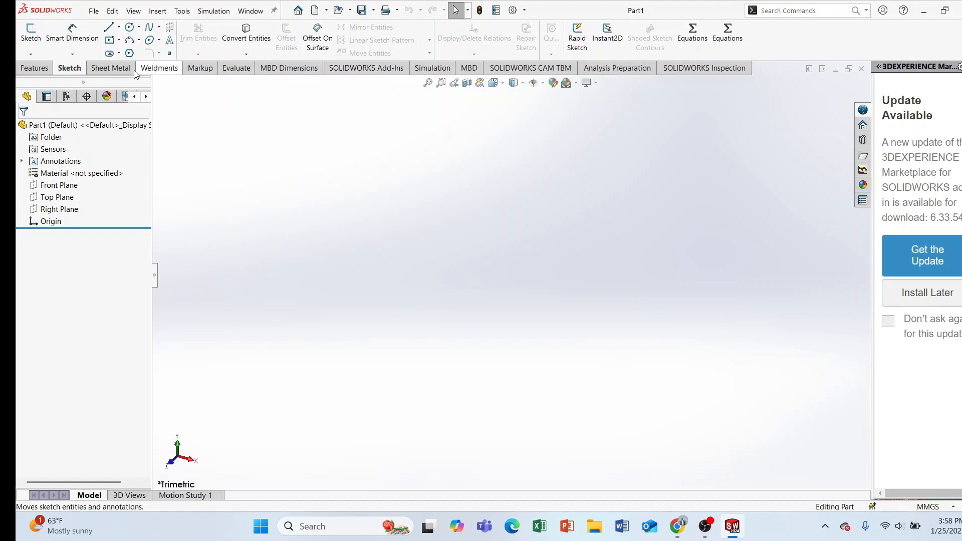
left_click(41, 73)
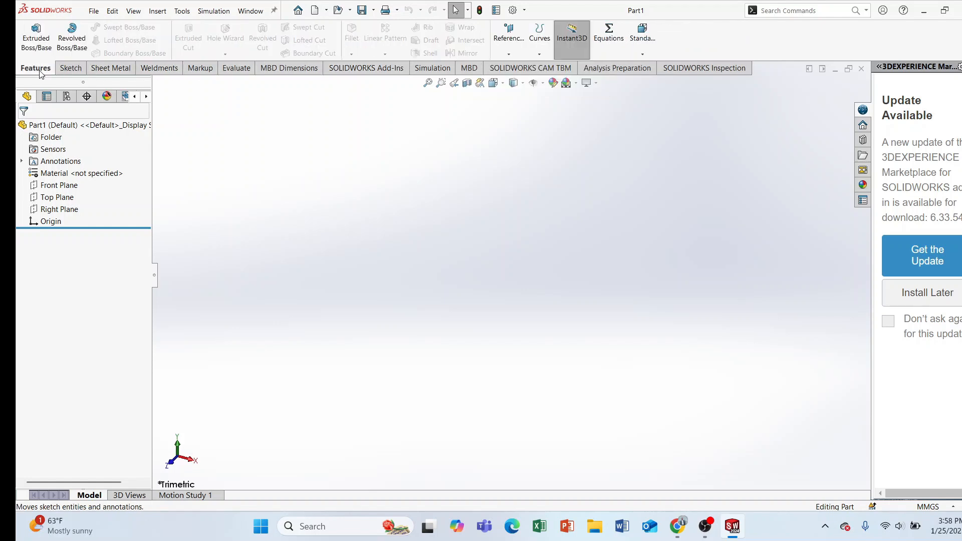
left_click(70, 69)
left_click(109, 72)
left_click(157, 72)
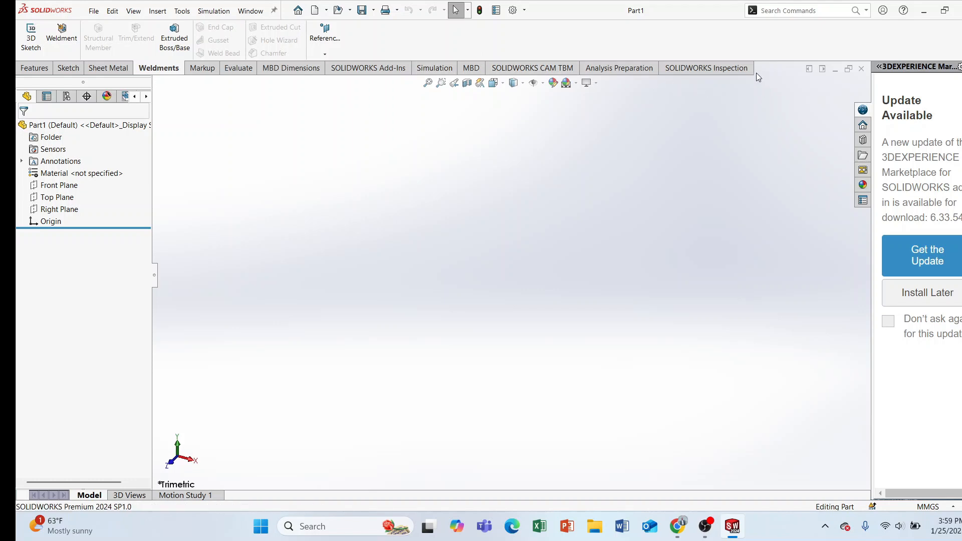
left_click(204, 69)
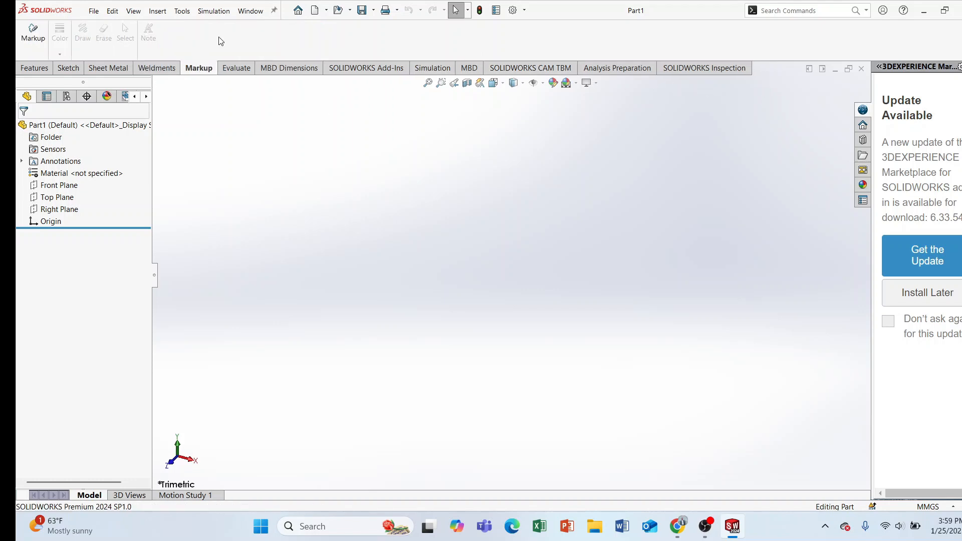
left_click(68, 68)
left_click(107, 68)
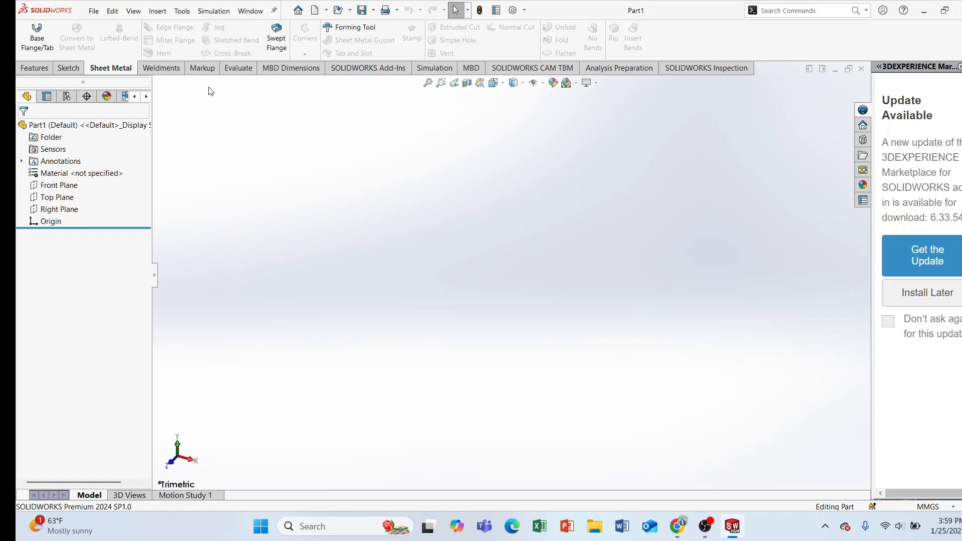
left_click(164, 71)
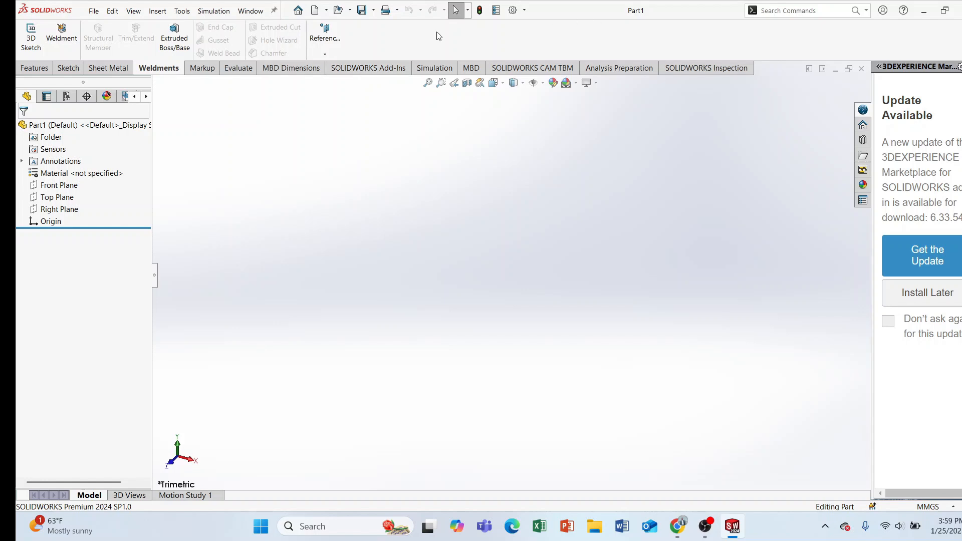
left_click(117, 70)
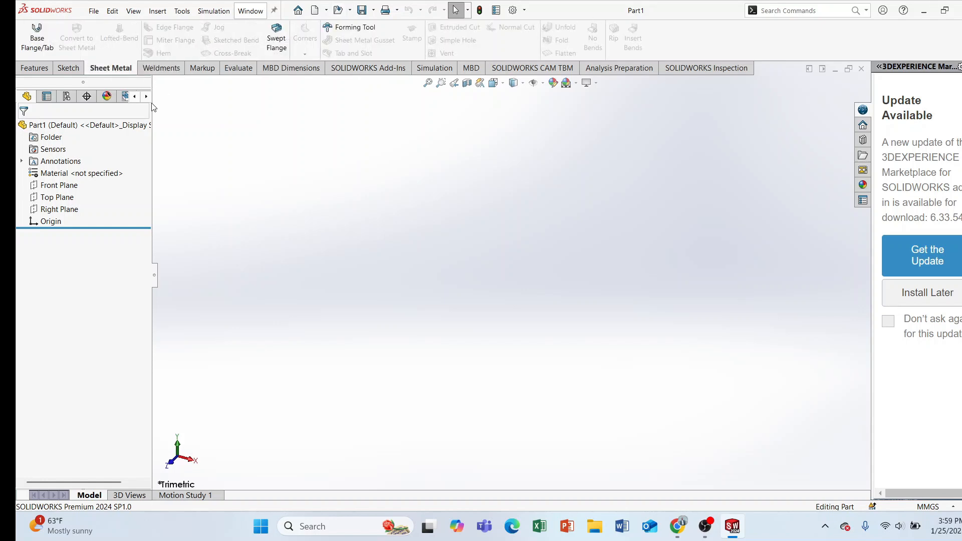
left_click(36, 69)
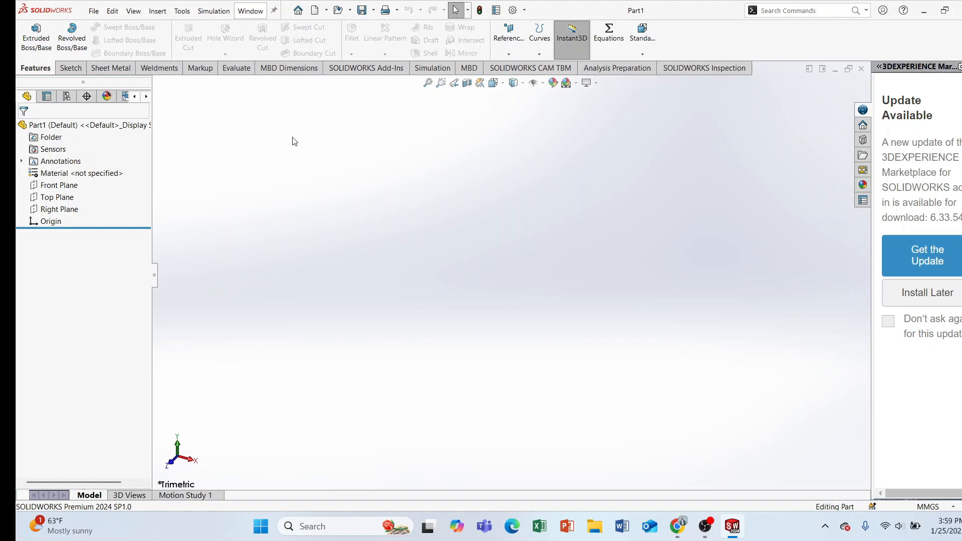
left_click(70, 68)
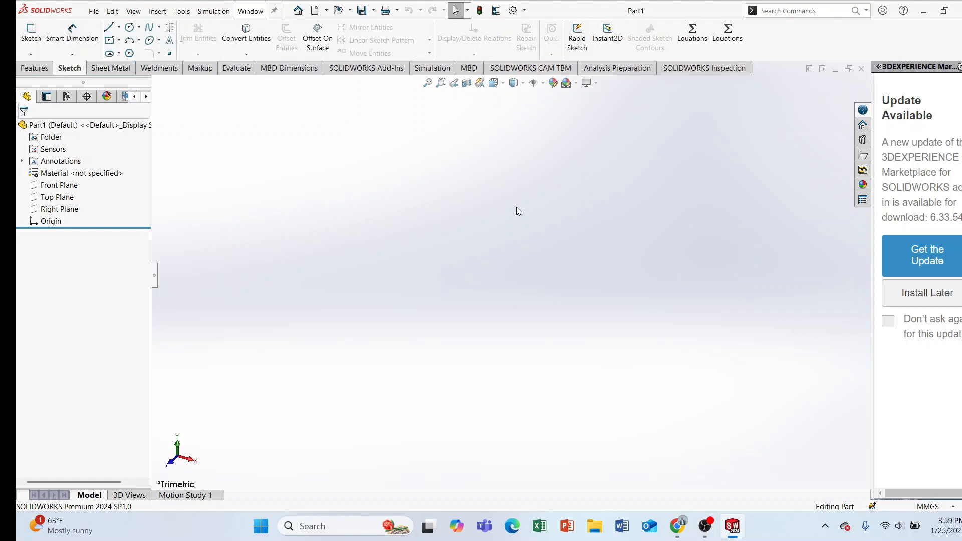
left_click(34, 36)
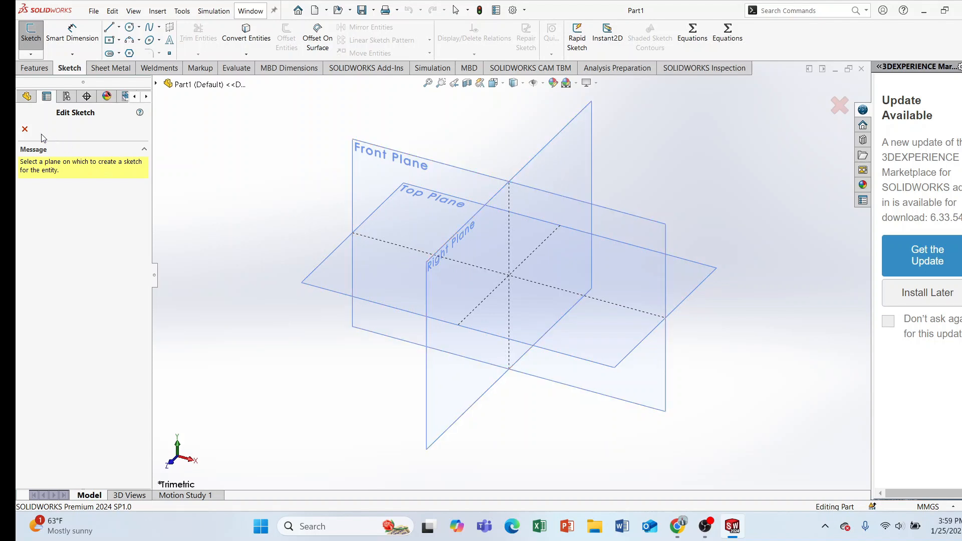
left_click(25, 129)
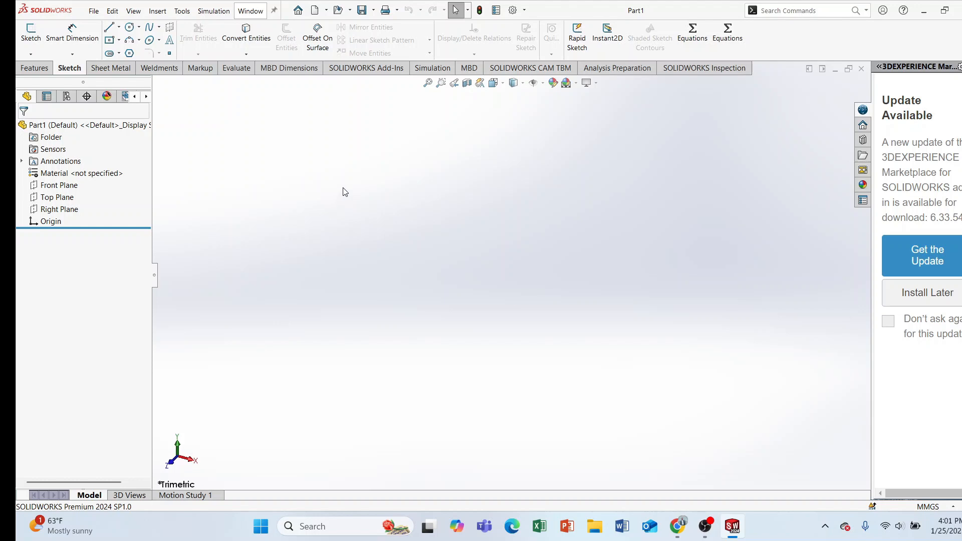
left_click(31, 33)
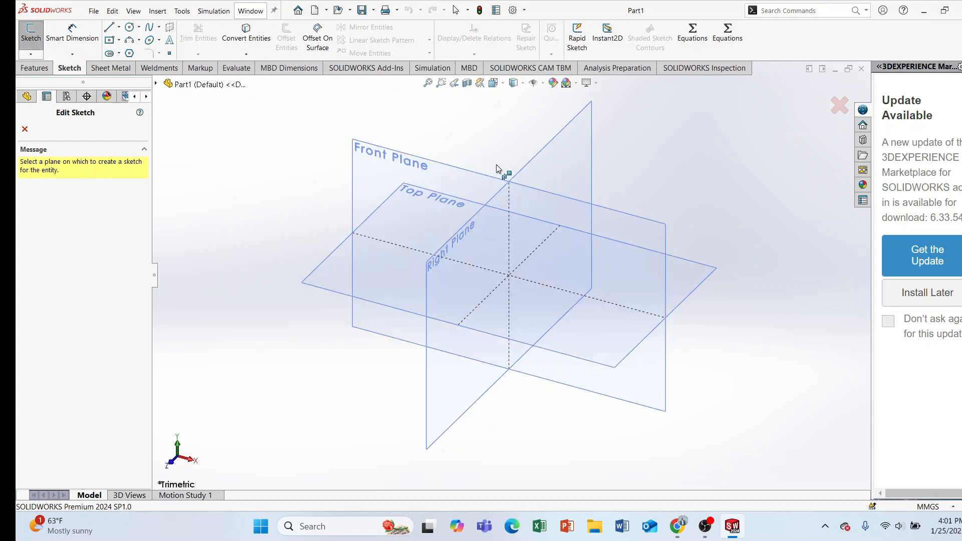
left_click(25, 128)
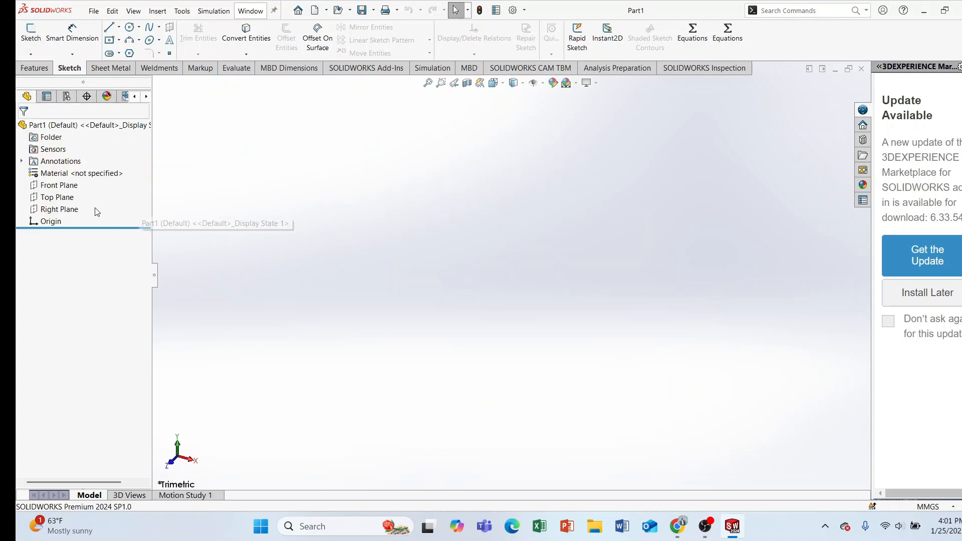
left_click(57, 186)
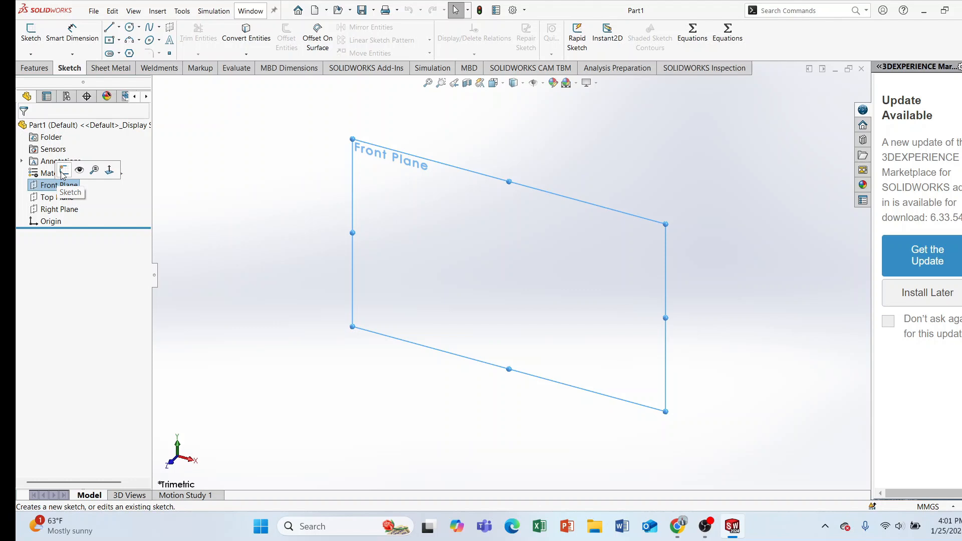
left_click(63, 171)
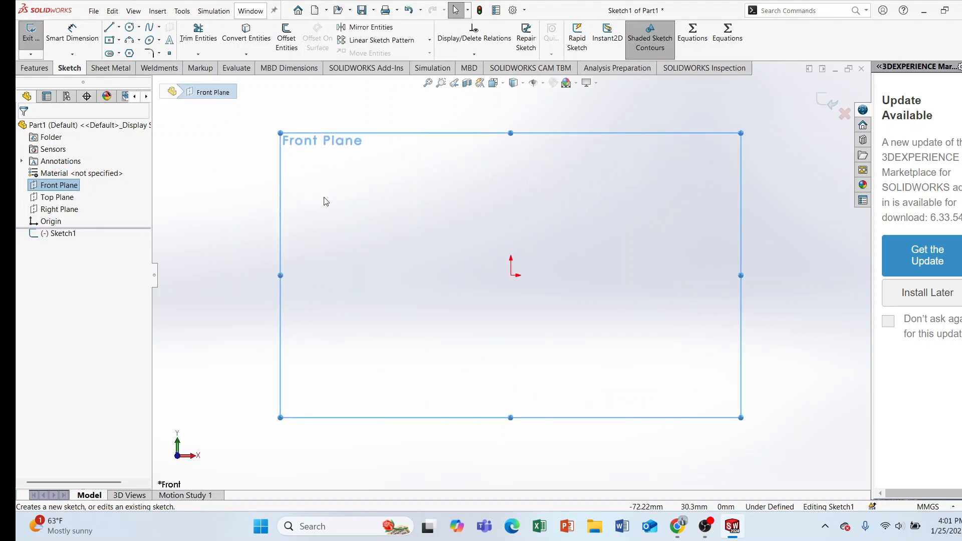
left_click(845, 115)
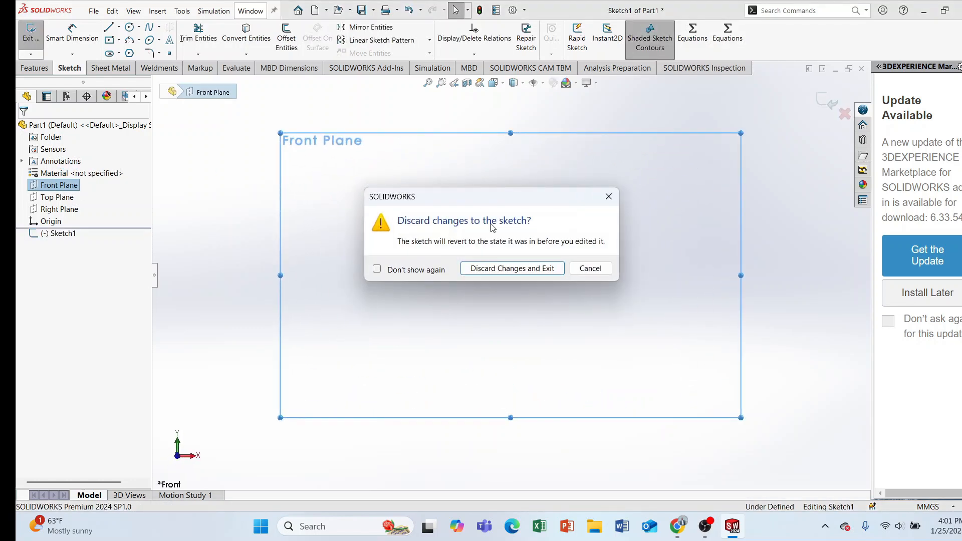
left_click(503, 269)
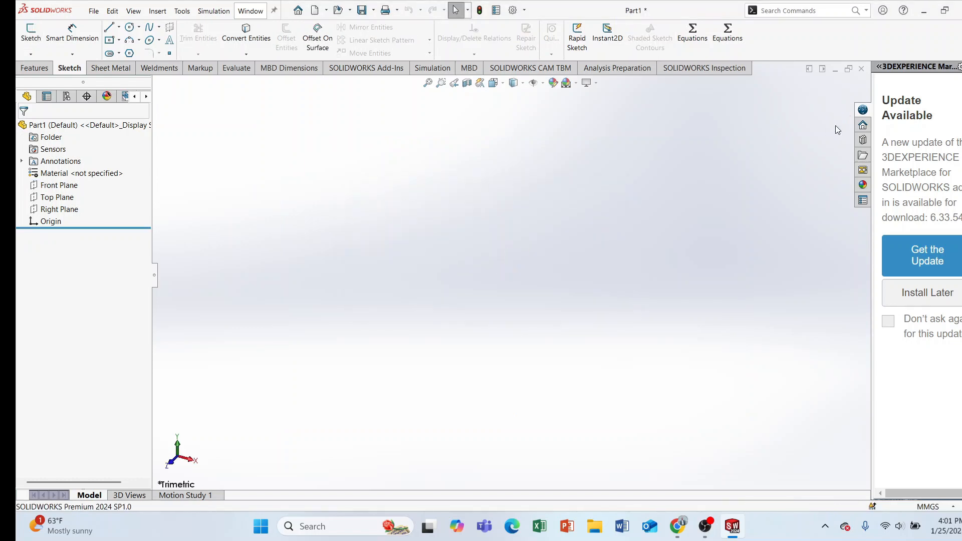
Start a sketch on the Front Plane and review the available line and rectangle types
left_click(31, 31)
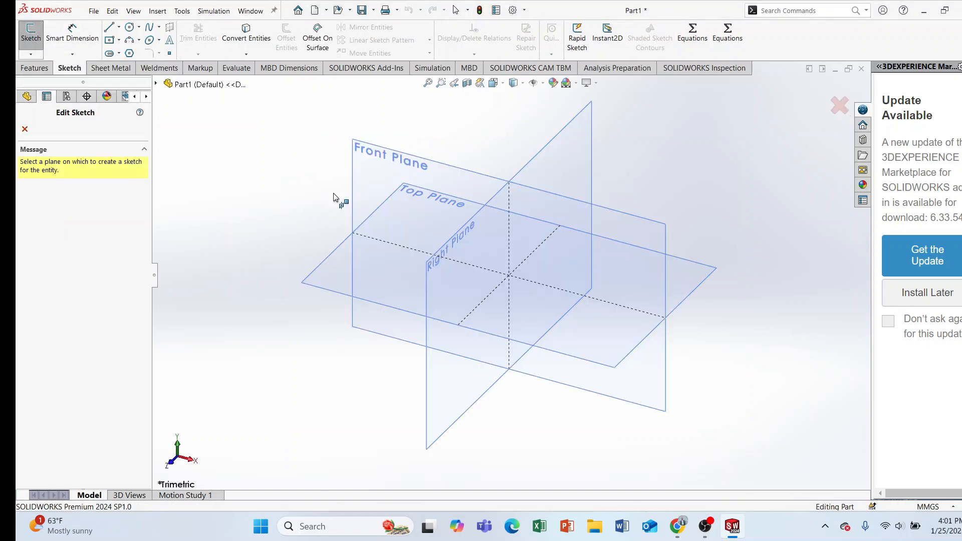
left_click(377, 168)
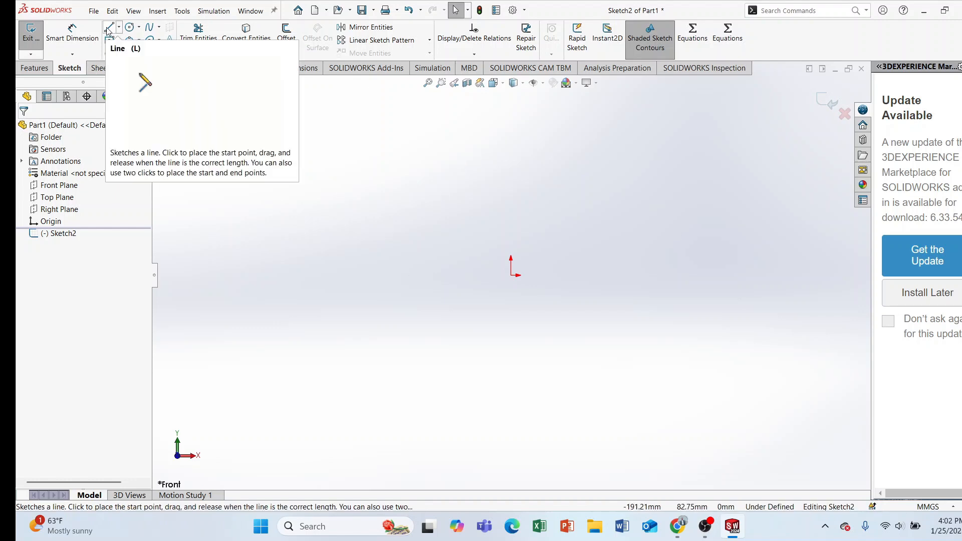
left_click(119, 29)
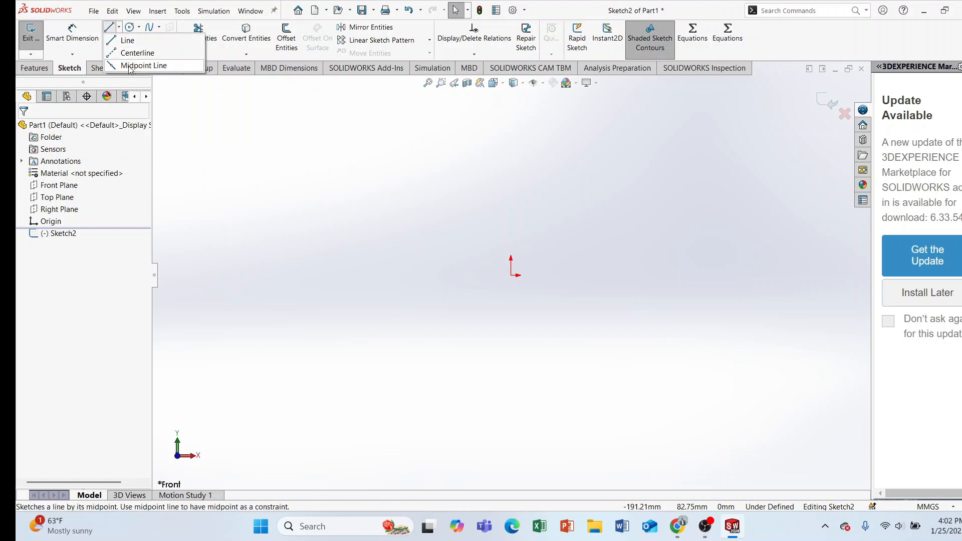
left_click(242, 120)
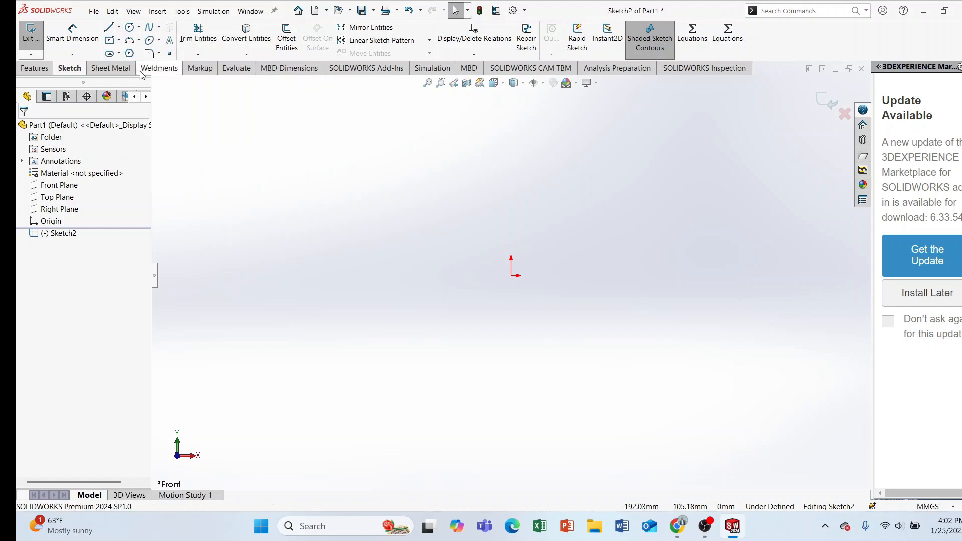
left_click(121, 41)
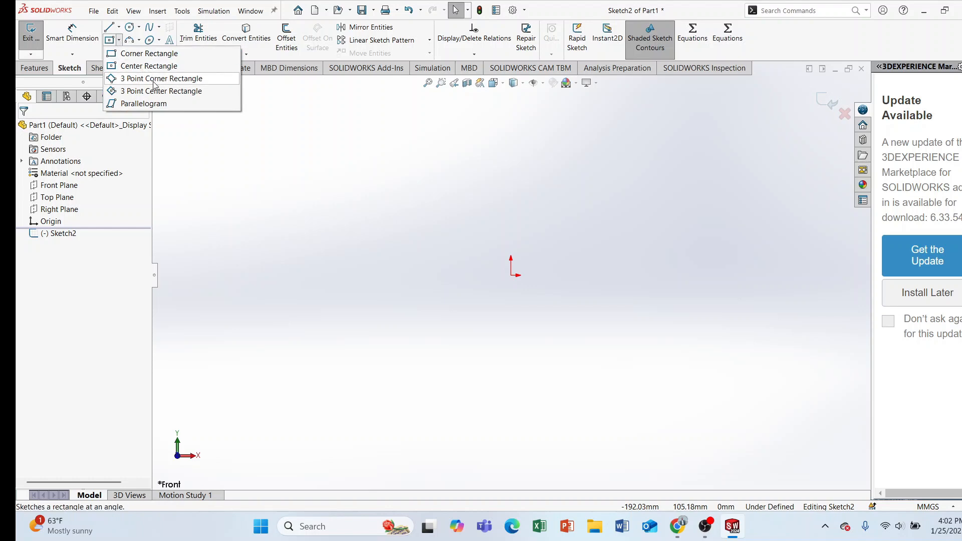
left_click(295, 173)
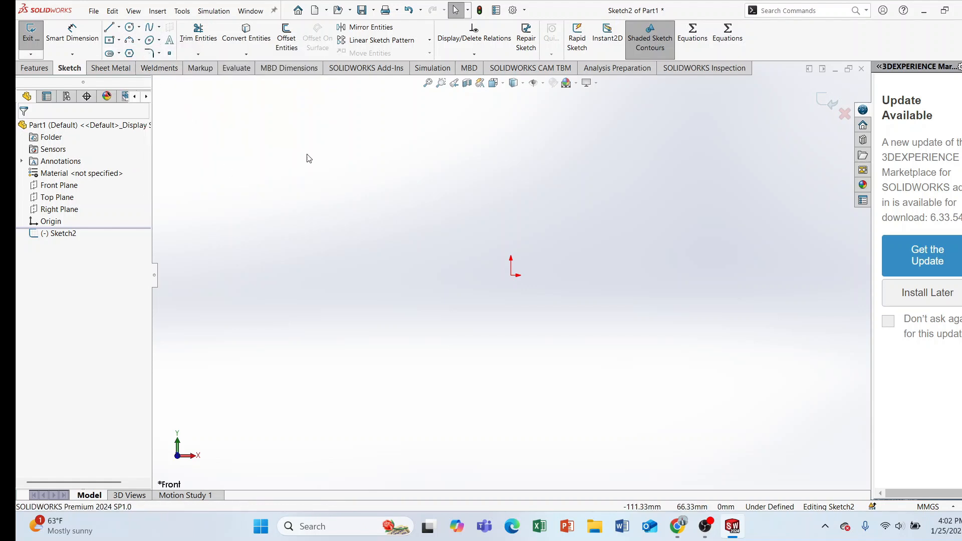
Draw a center rectangle about 172 mm wide and 93 mm high, centered on the origin
left_click(111, 40)
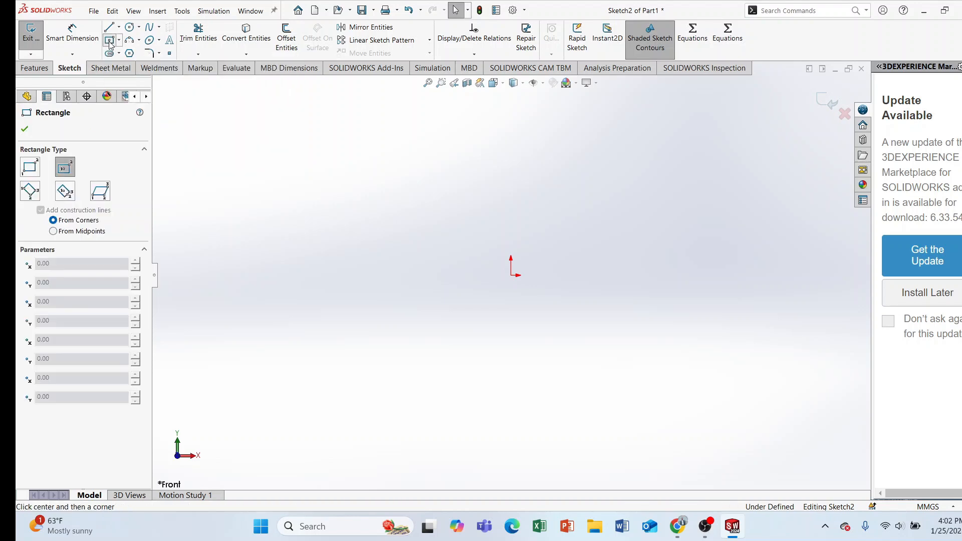
left_click(511, 275)
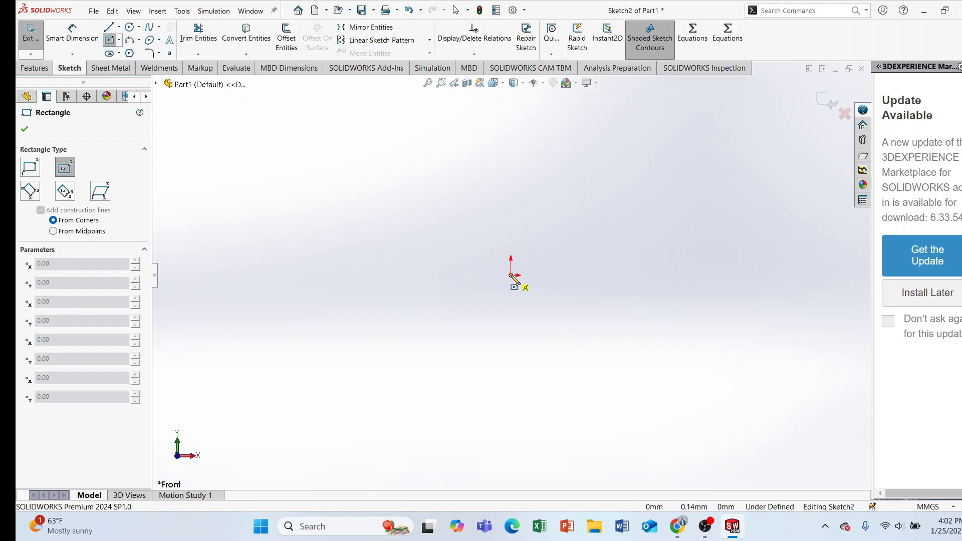
left_click(354, 191)
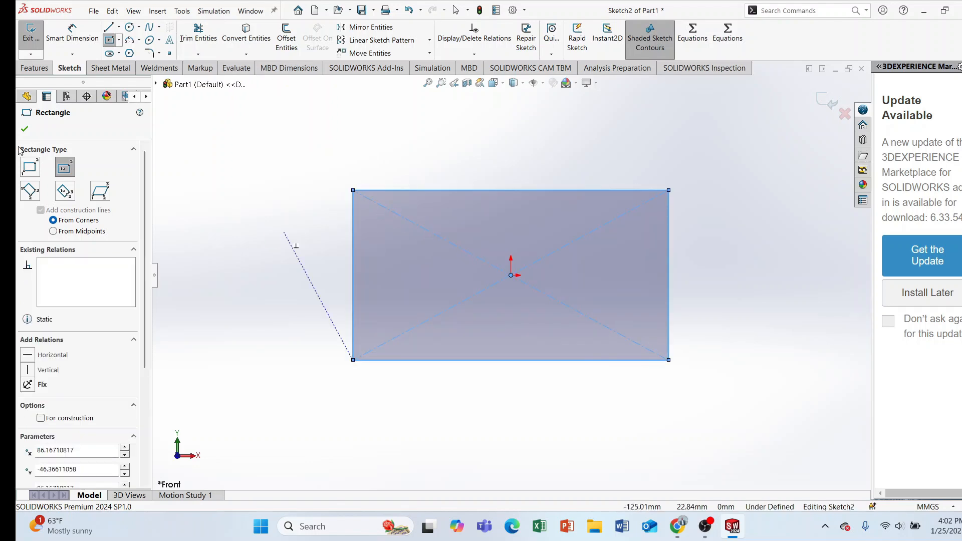
left_click(25, 130)
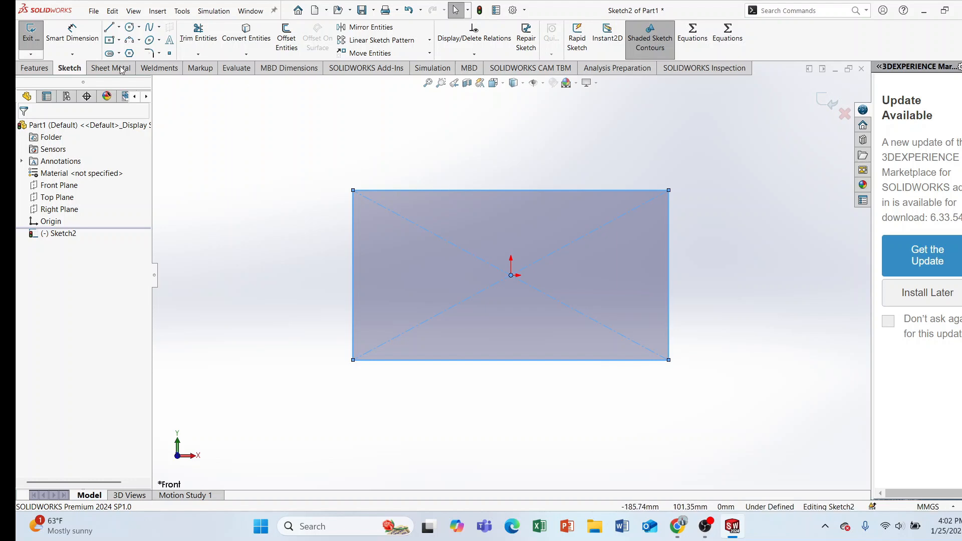
Dimension the rectangle's left vertical edge and set its height to 100 mm
left_click(73, 35)
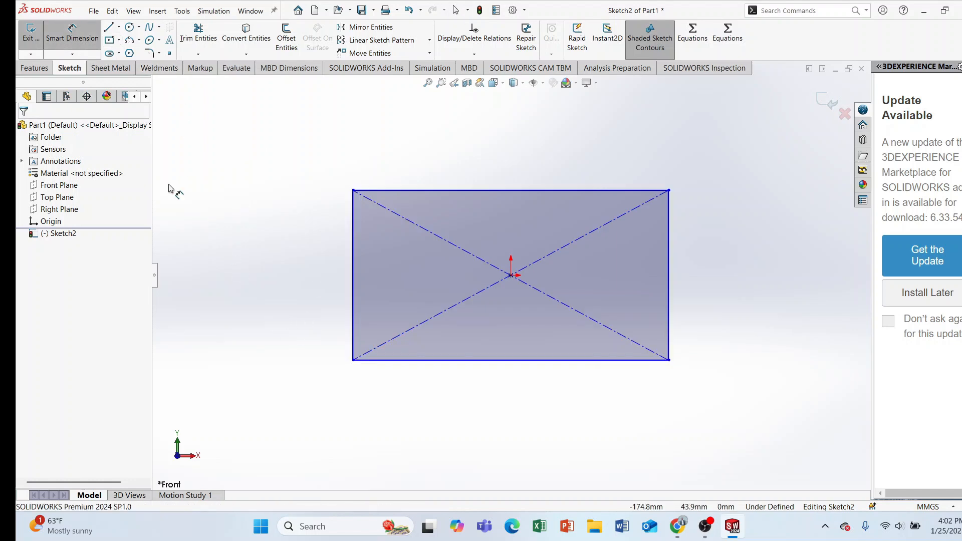
left_click(353, 265)
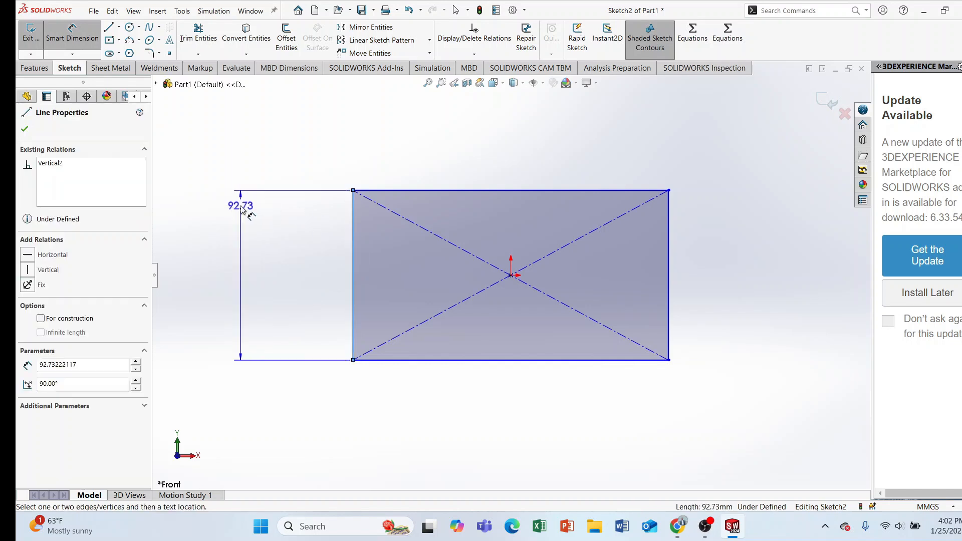
left_click(245, 243)
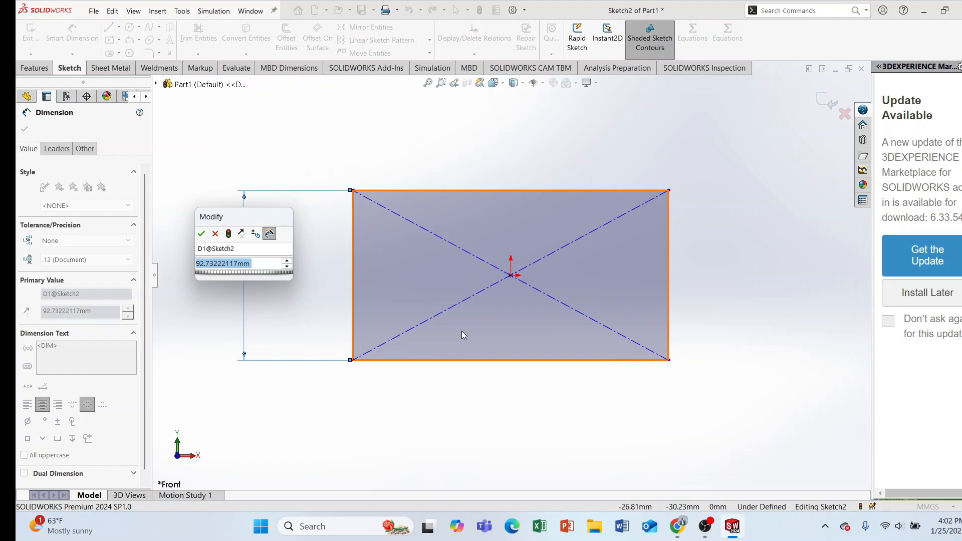
key("BackSpace")
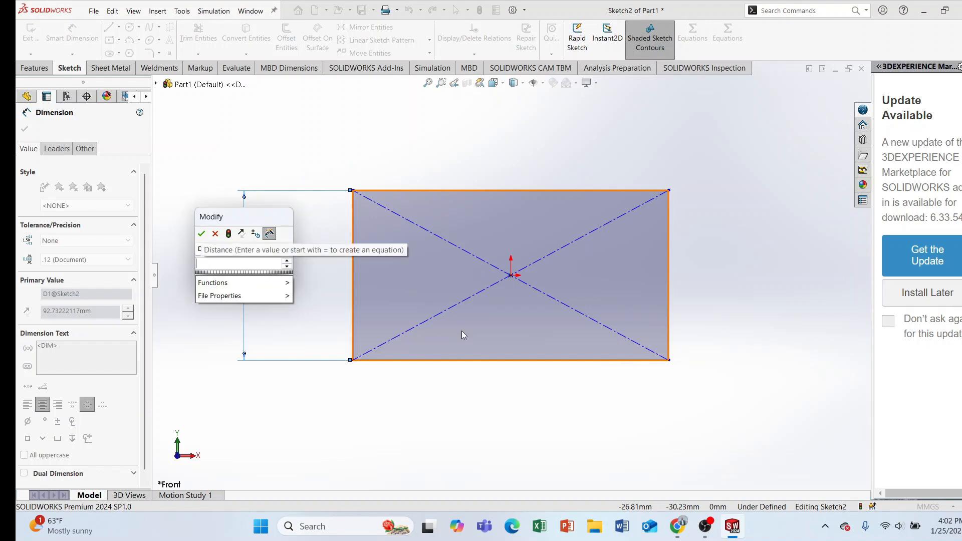
type("100")
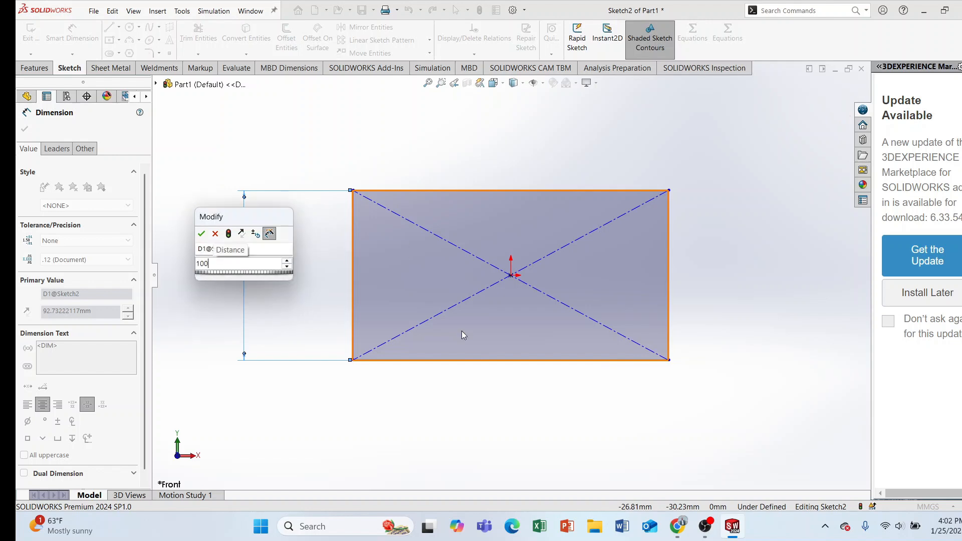
key("Return")
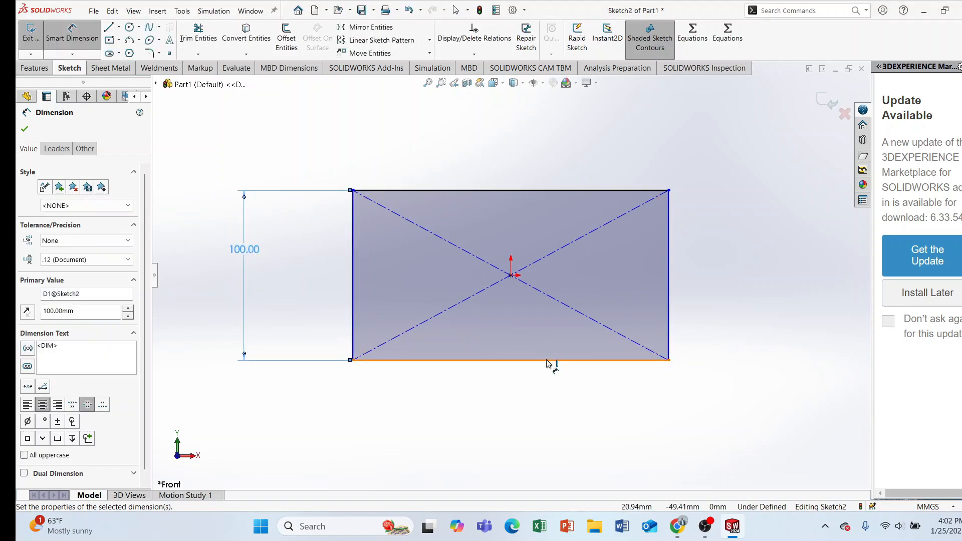
Dimension the rectangle's bottom edge and set its width to 200 mm
left_click(550, 360)
left_click(536, 399)
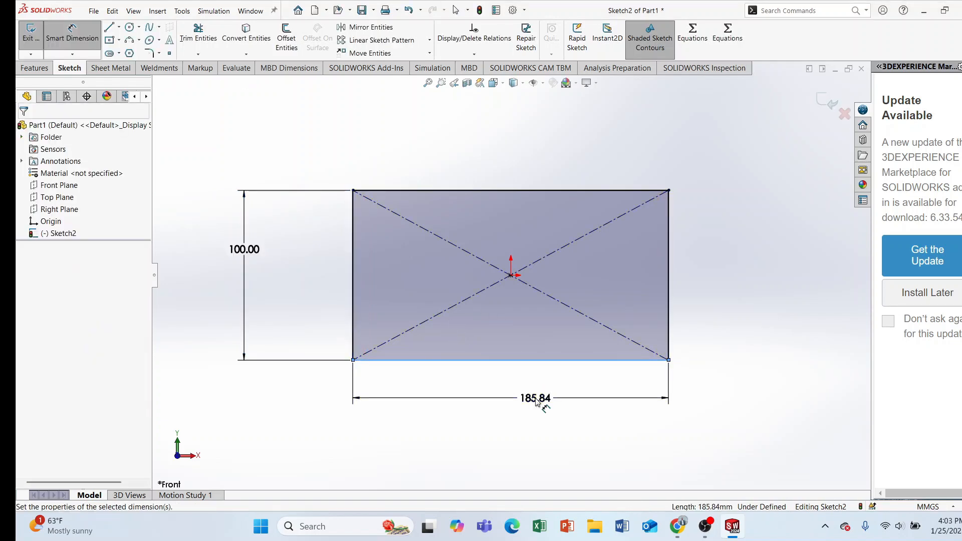
type("20")
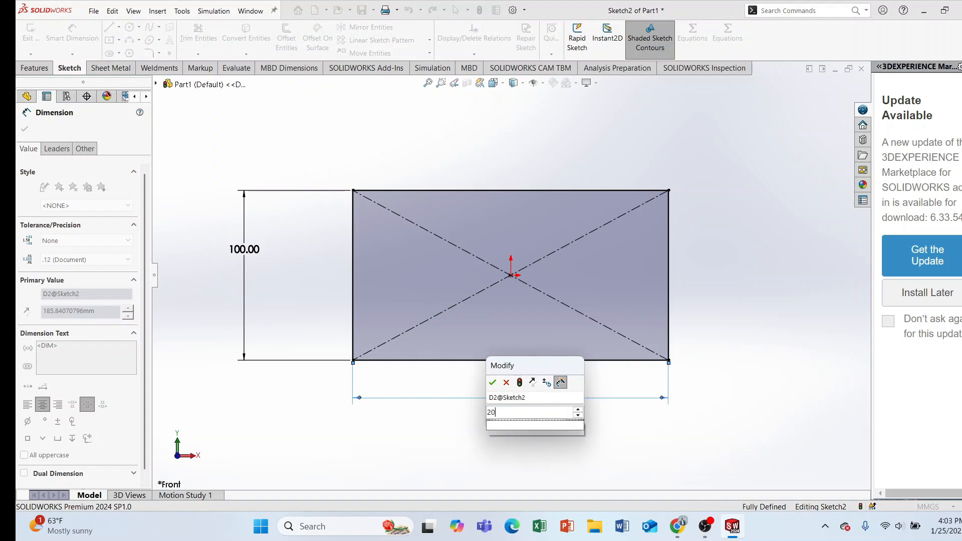
type("0")
key("Return")
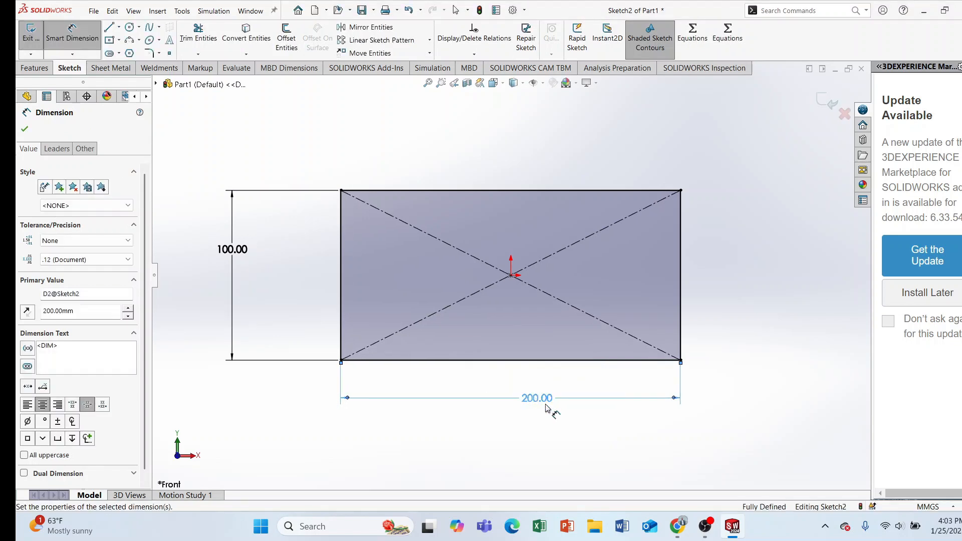
left_click(24, 130)
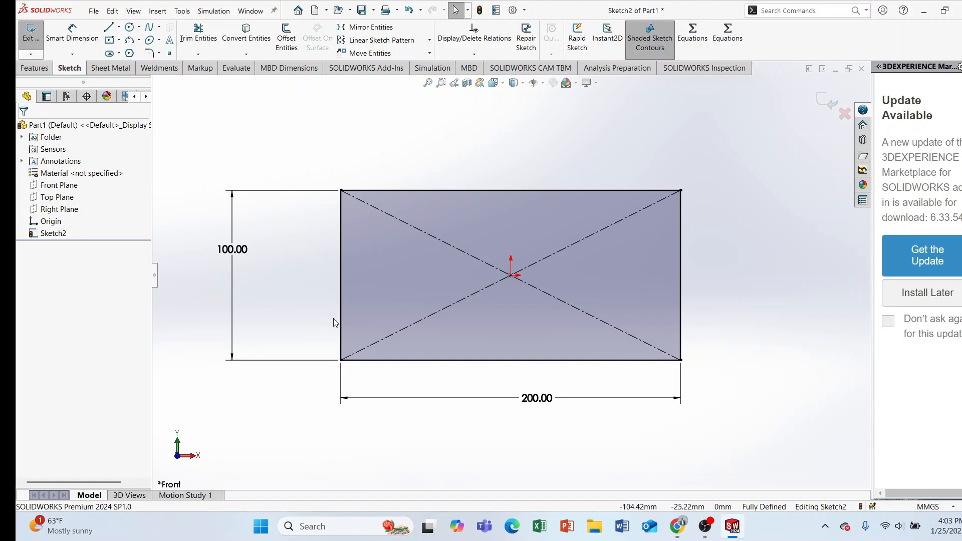
Delete the rectangle's width dimension and add it again on the bottom edge at 200 mm
right_click(535, 402)
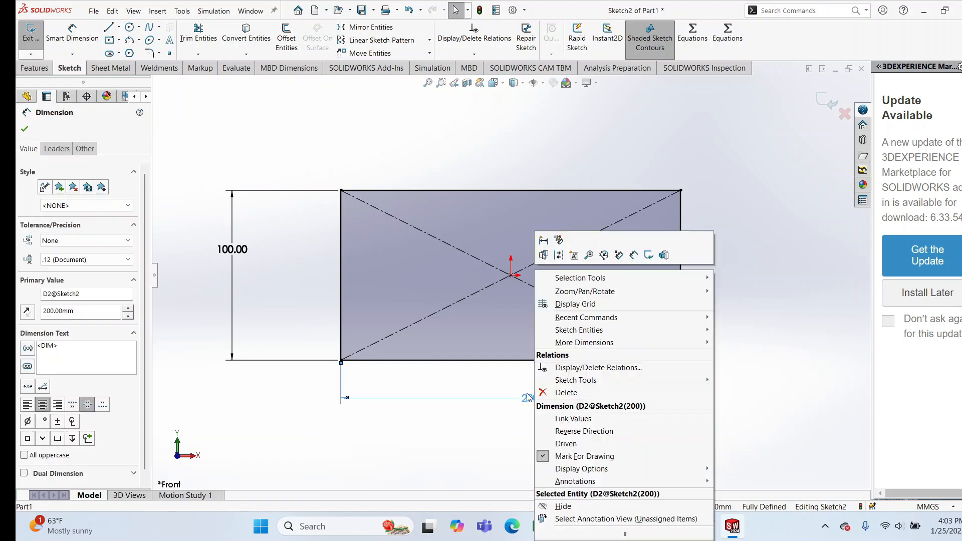
left_click(574, 393)
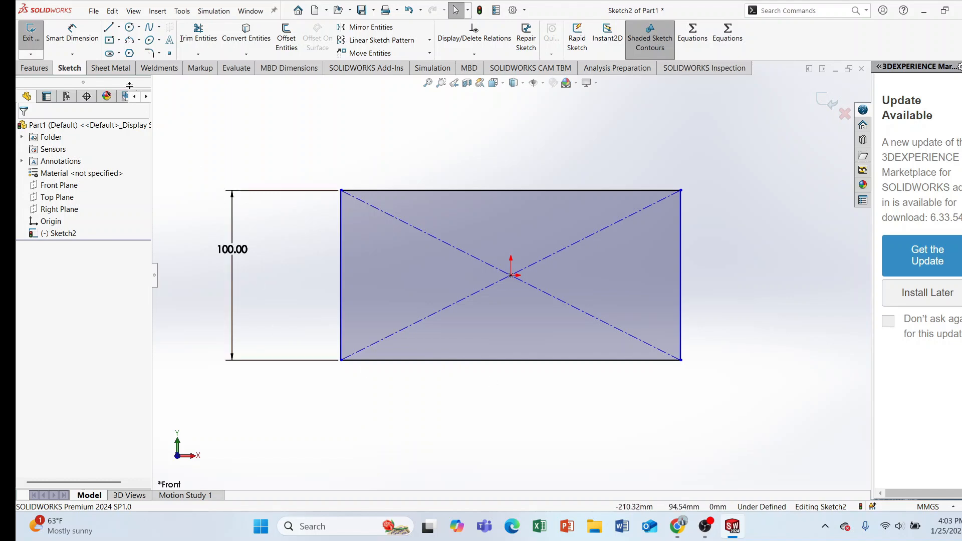
left_click(59, 36)
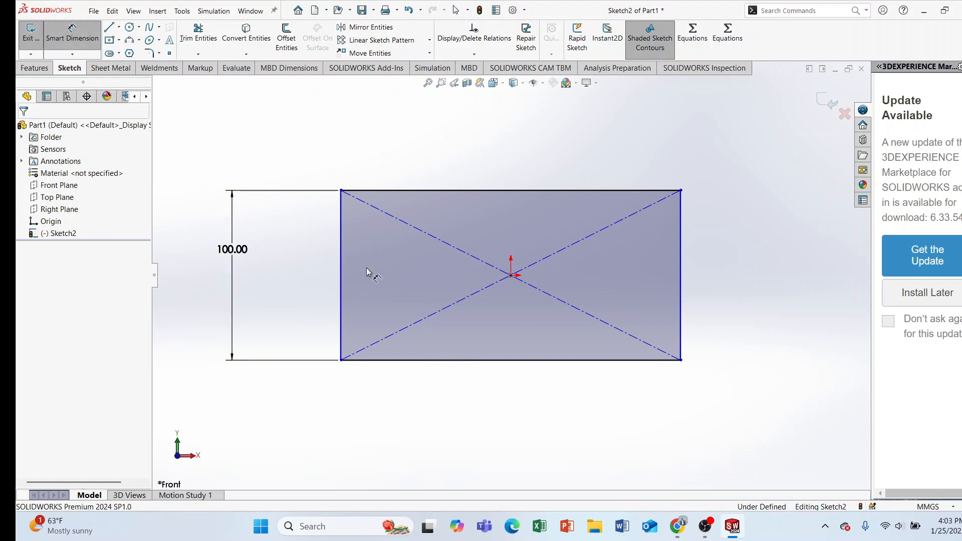
left_click(412, 360)
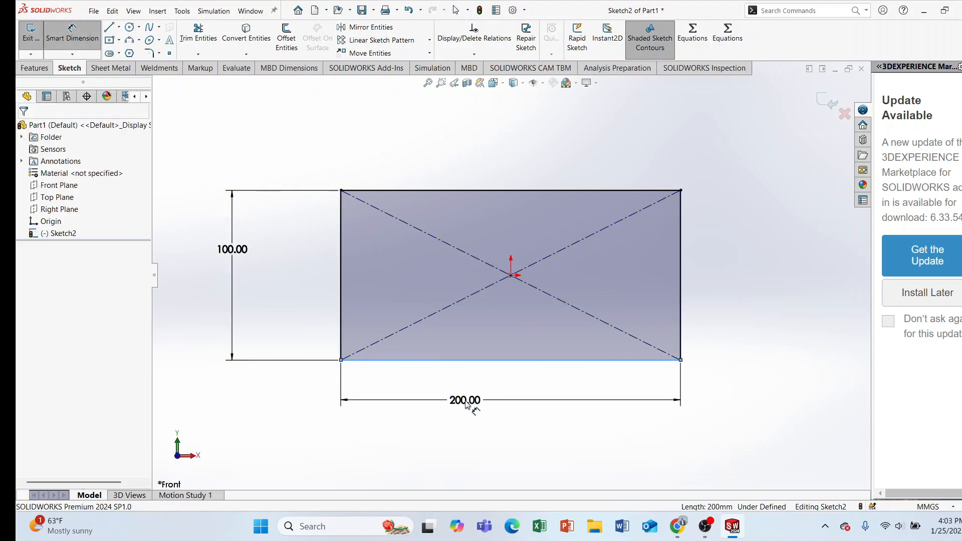
left_click(472, 396)
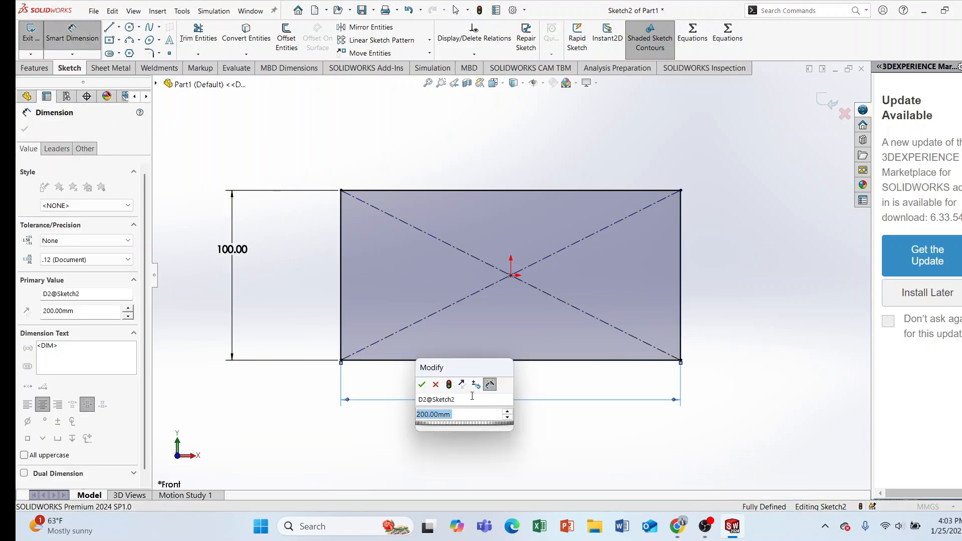
left_click(422, 384)
left_click(24, 128)
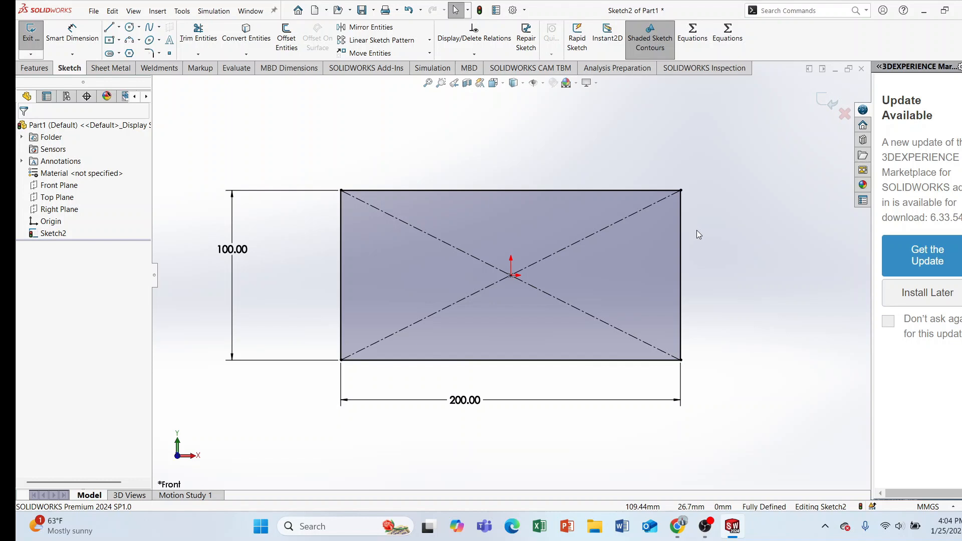
Exit the rectangle sketch discarding its changes, and review the unit systems available for the document
left_click(844, 113)
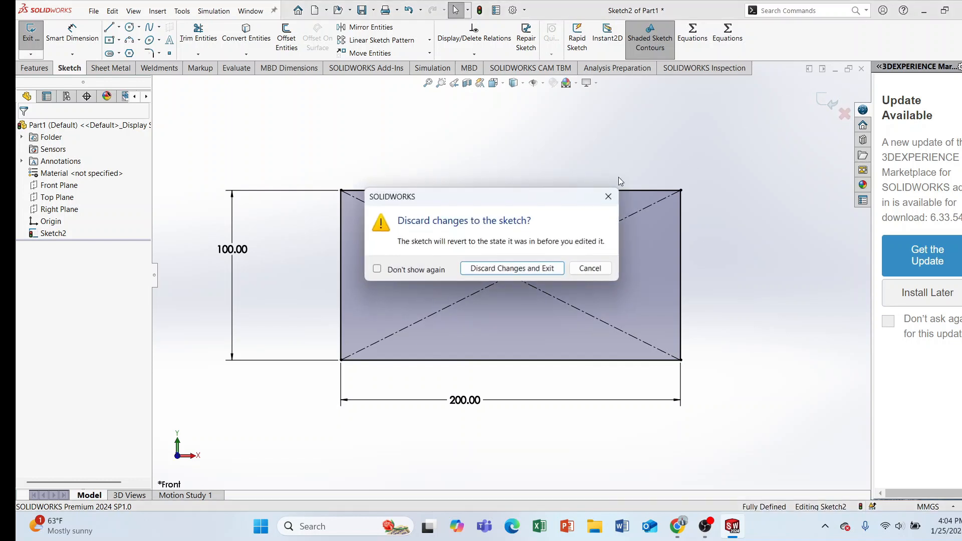
left_click(512, 268)
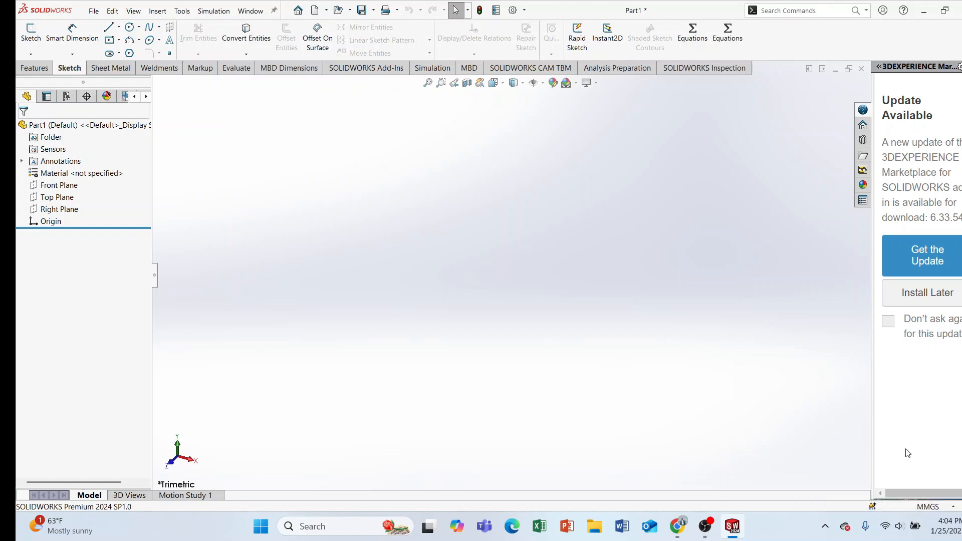
left_click(956, 507)
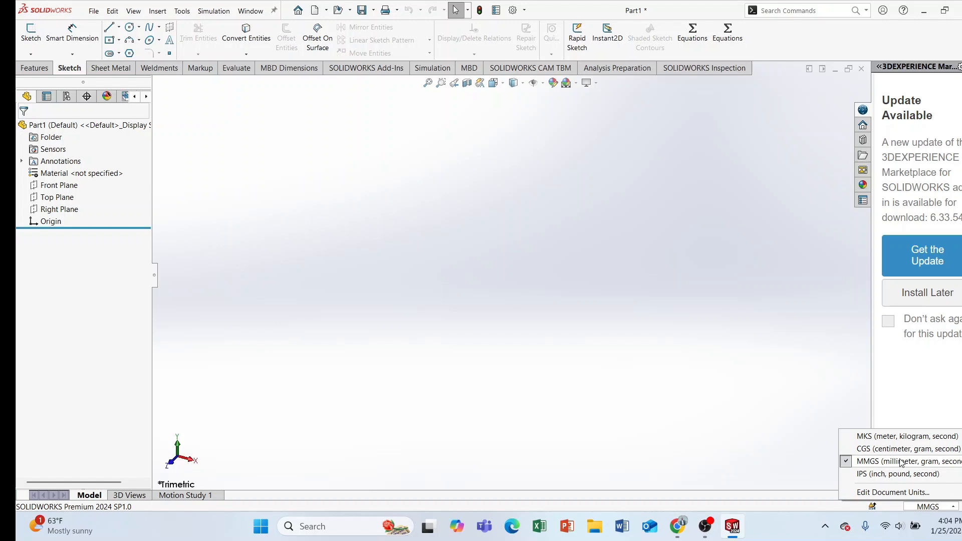
left_click(644, 377)
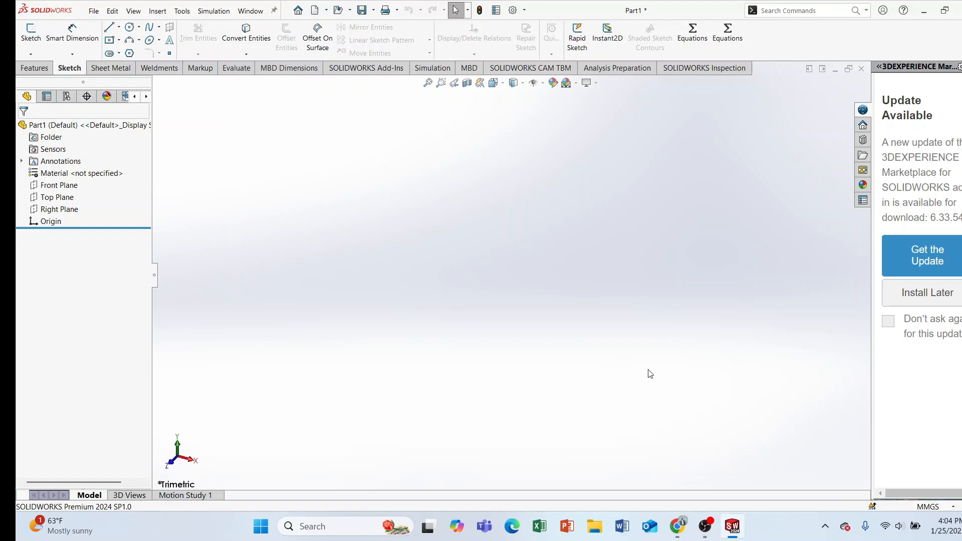
Start a sketch on the Front Plane and draw a center rectangle about 158 mm wide and 122 mm high on the origin
left_click(31, 33)
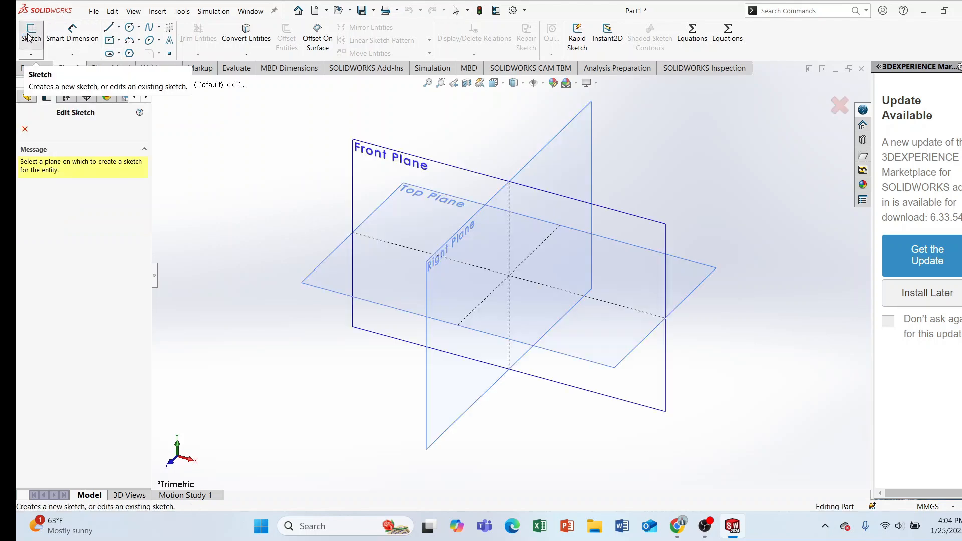
left_click(25, 129)
left_click(53, 185)
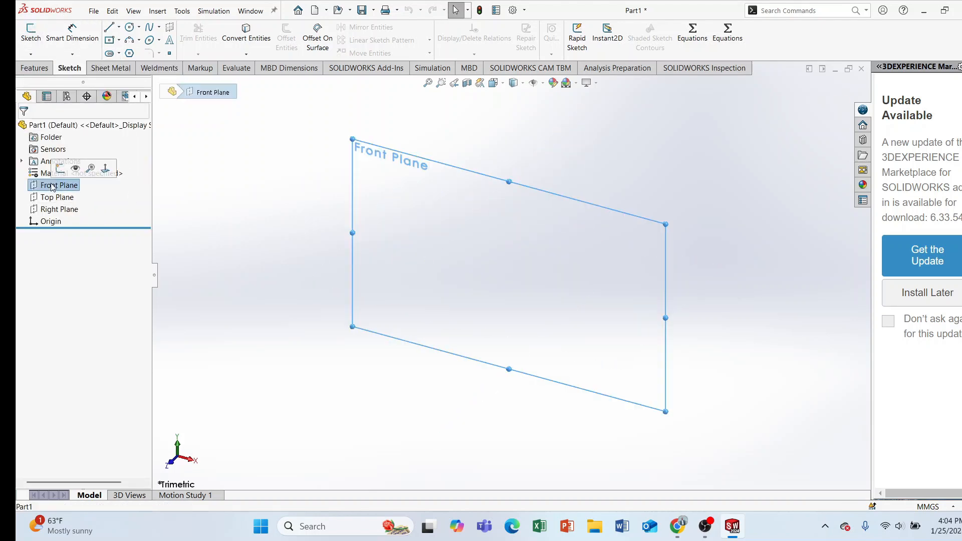
left_click(72, 166)
left_click(271, 208)
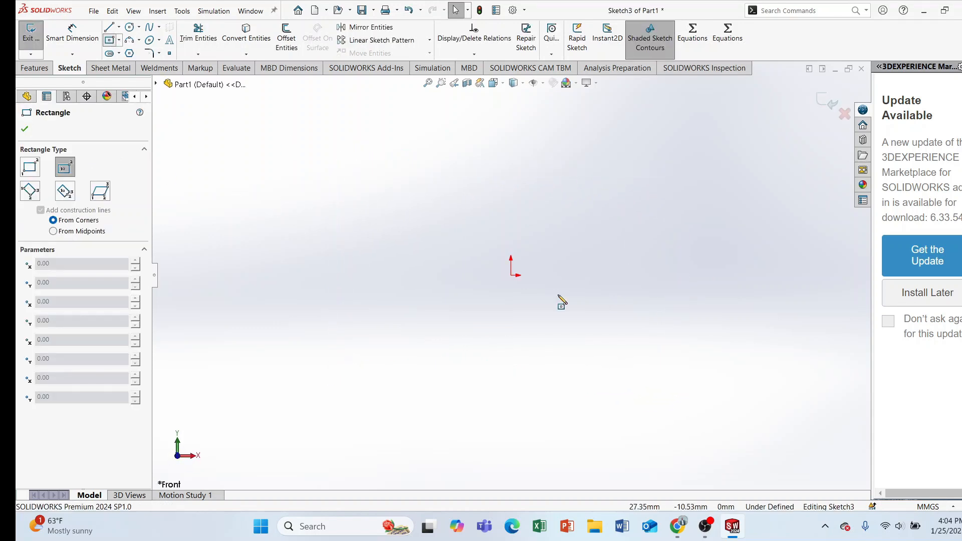
left_click(511, 275)
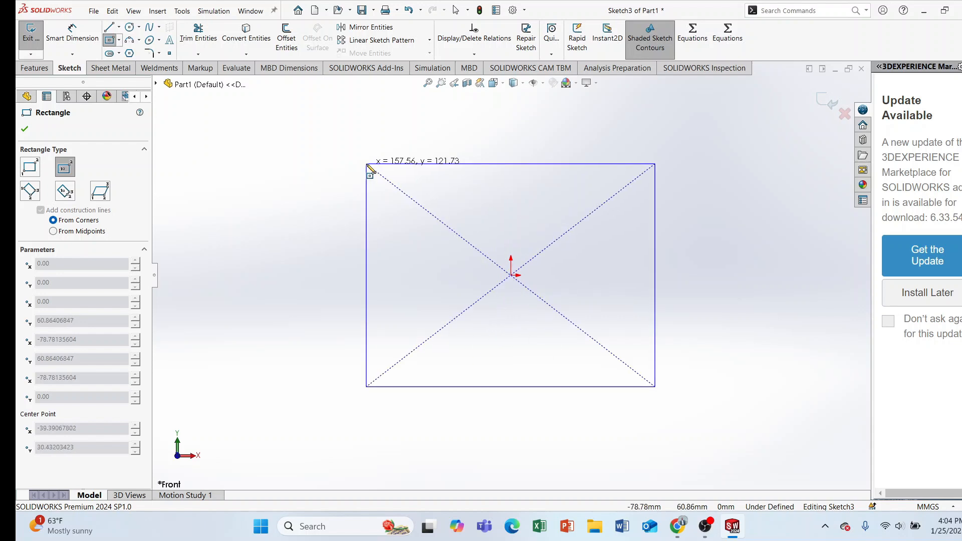
left_click(366, 163)
left_click(24, 128)
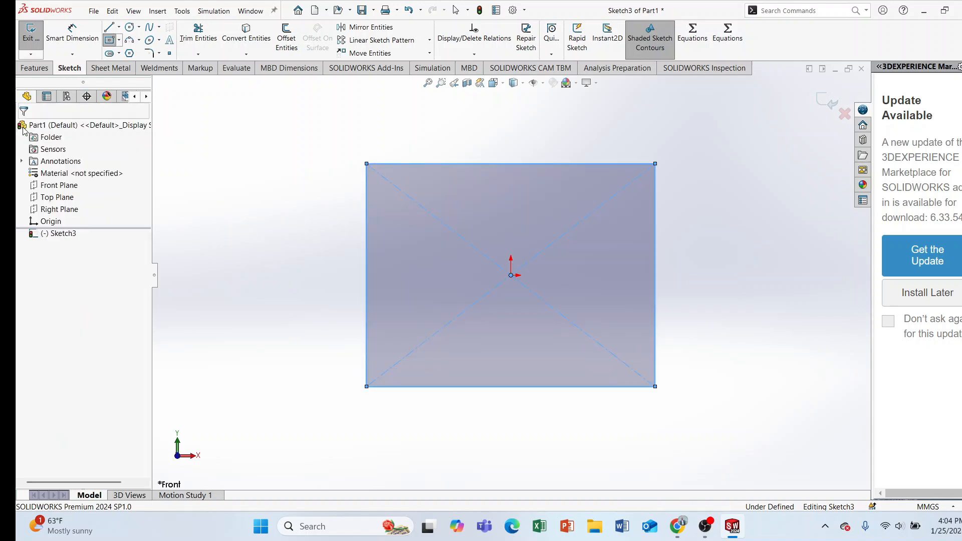
Dimension the new rectangle's left edge and set its height to 100 mm
left_click(80, 33)
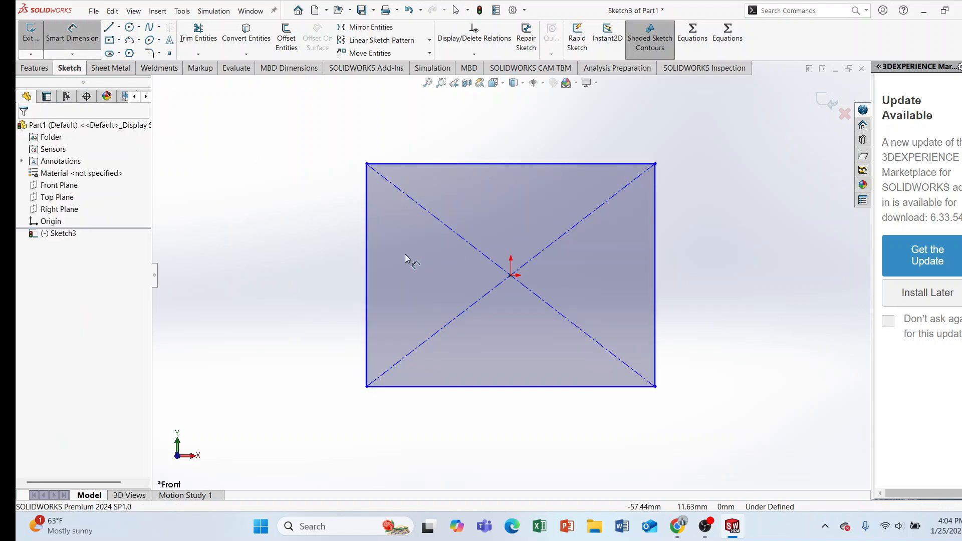
left_click(367, 243)
left_click(271, 237)
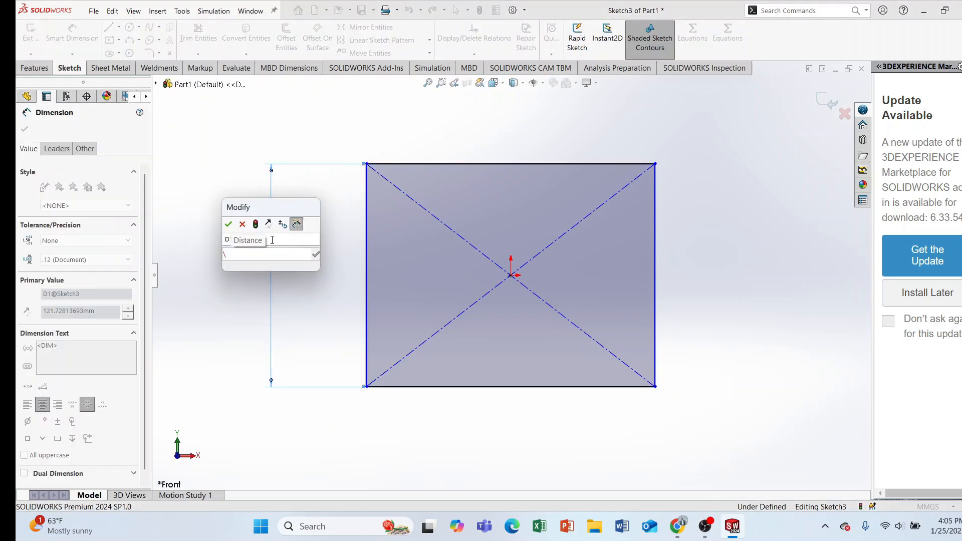
type("100")
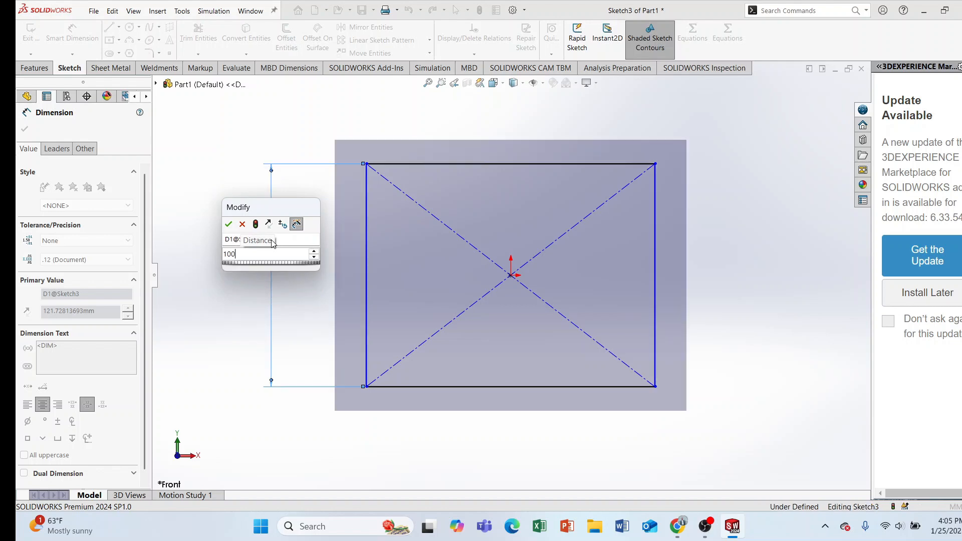
key("Return")
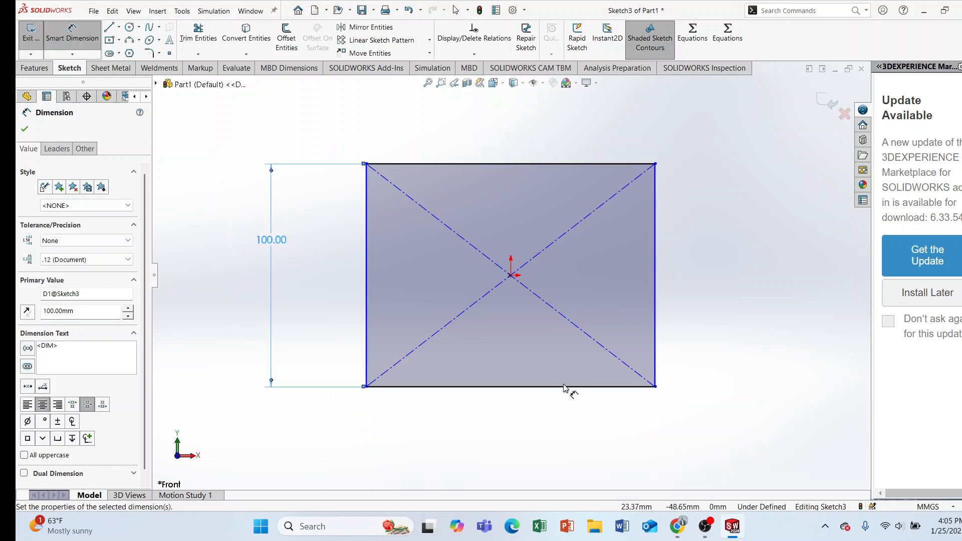
Dimension the new rectangle's bottom edge, set its width to 200 mm, and leave the Smart Dimension tool
left_click(565, 387)
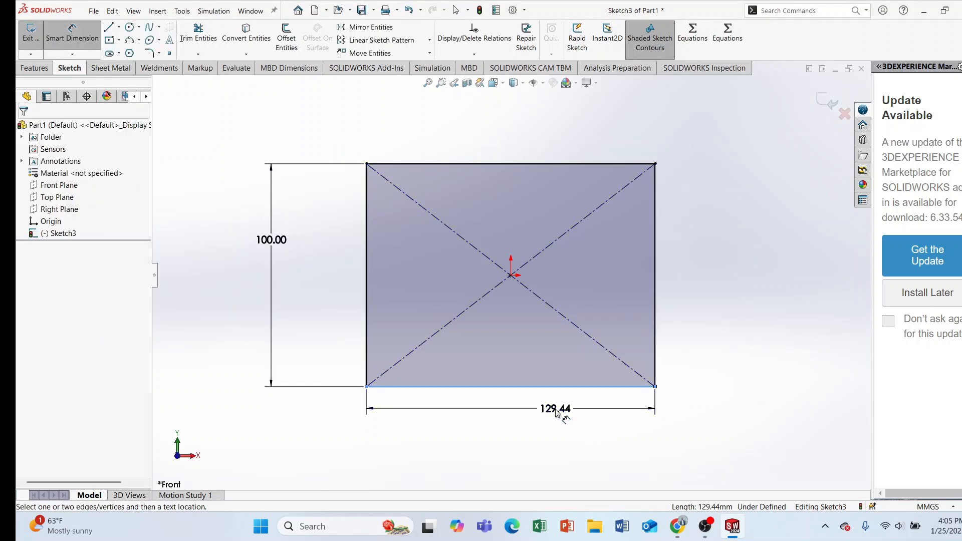
left_click(557, 412)
key("BackSpace")
type("2")
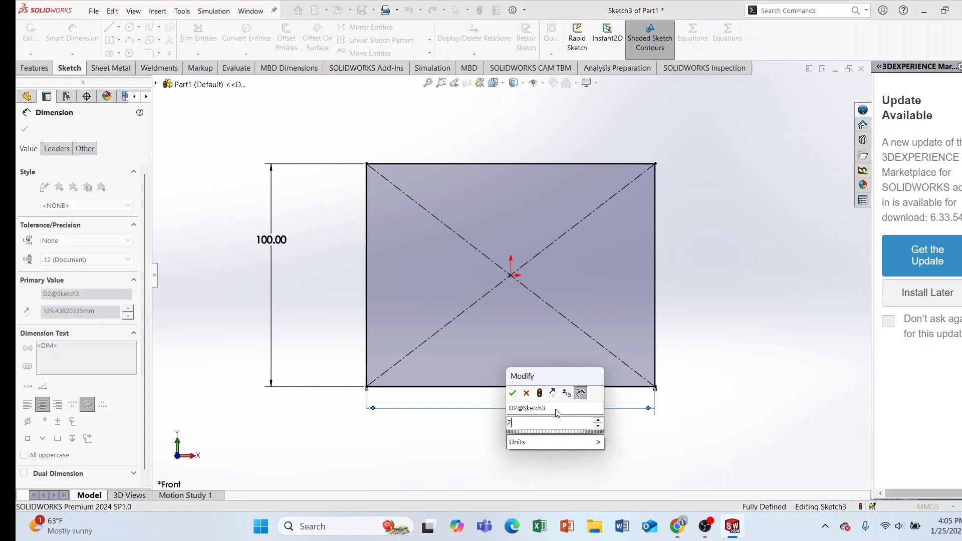
type("00")
key("Return")
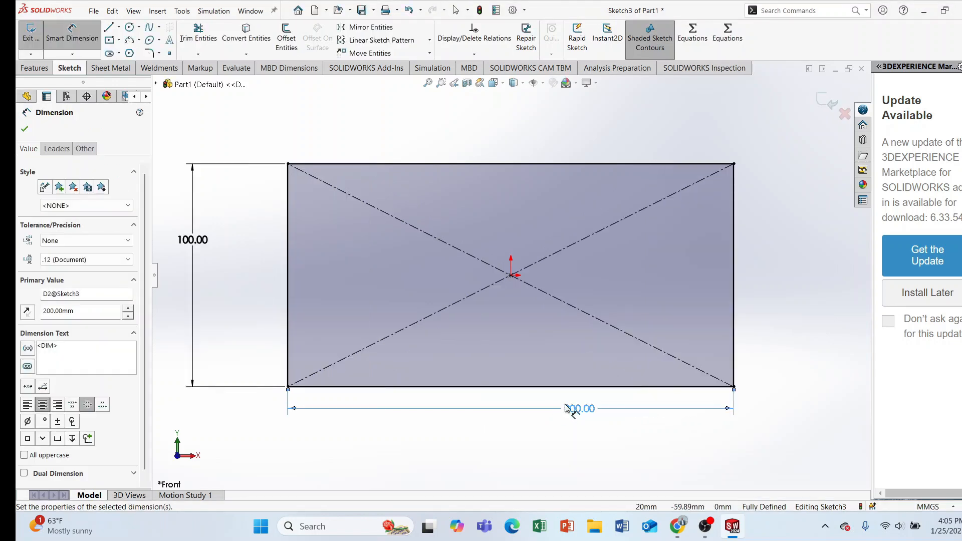
left_click(24, 129)
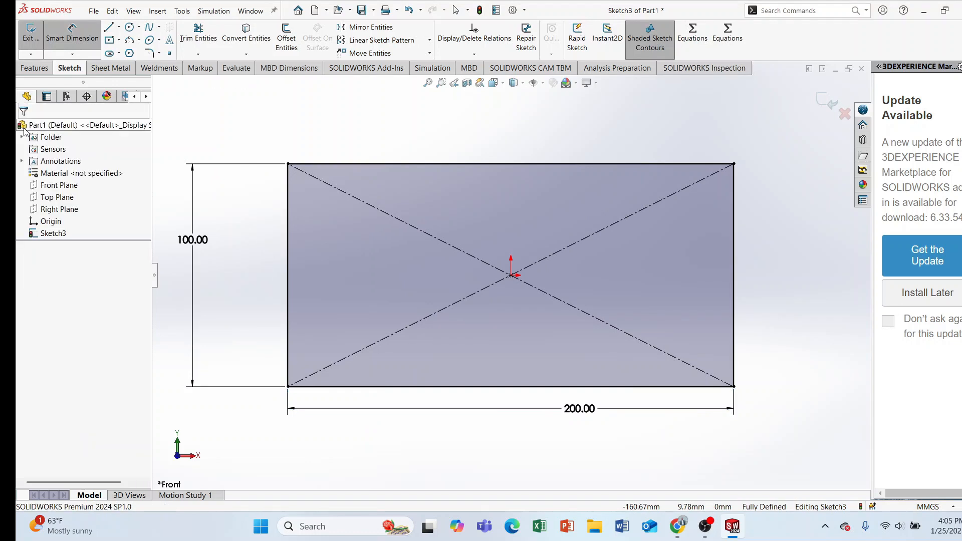
key("Escape")
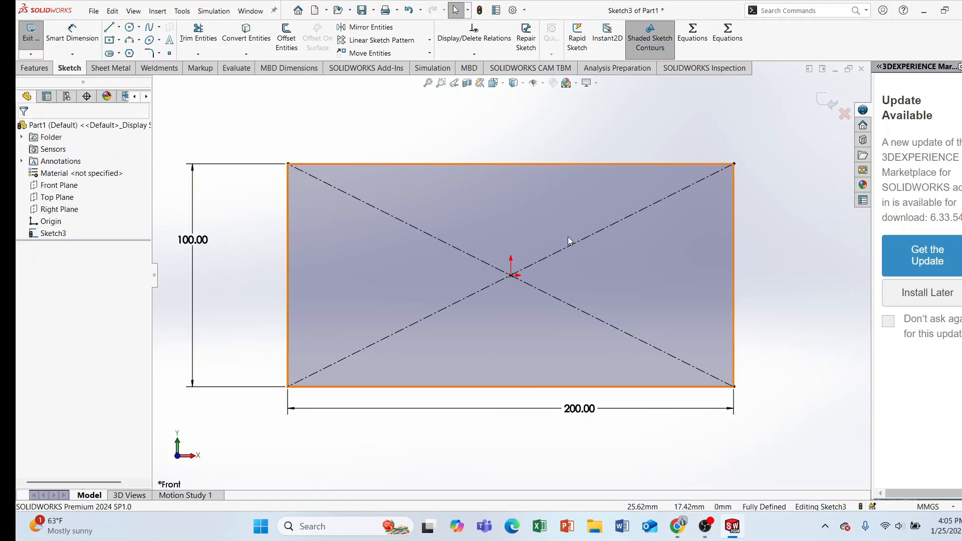
scroll(686, 375, "up", 3)
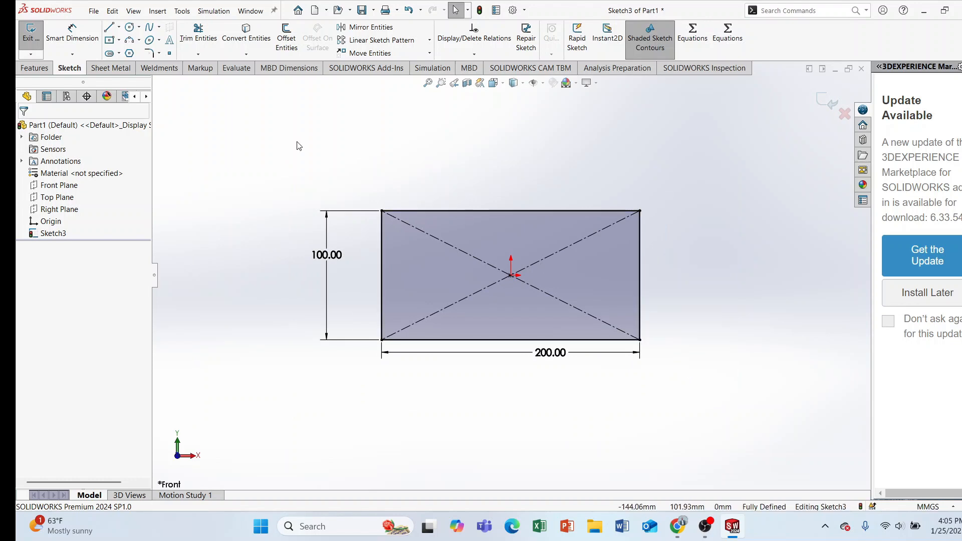
Start a boss extrusion of the rectangle sketch and set its depth to 20 mm
left_click(35, 68)
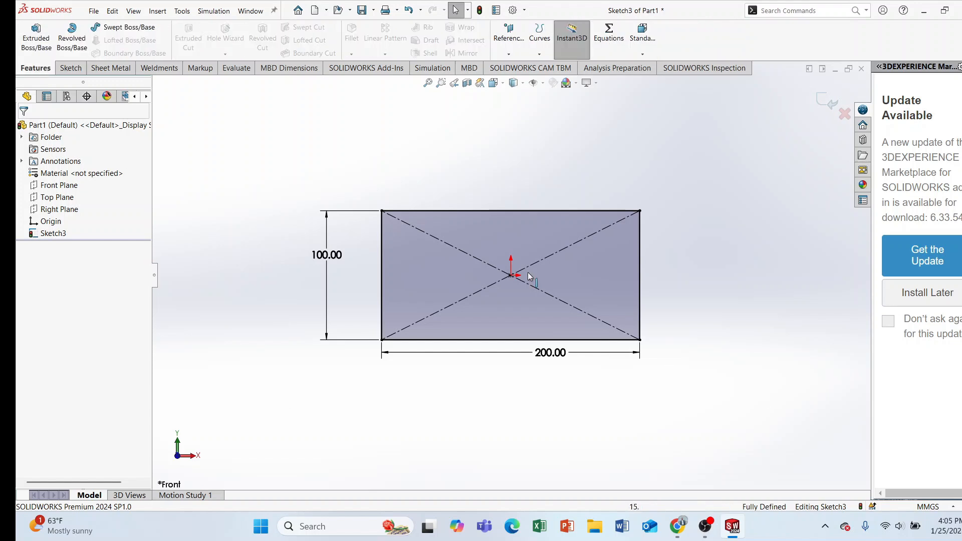
left_click(39, 45)
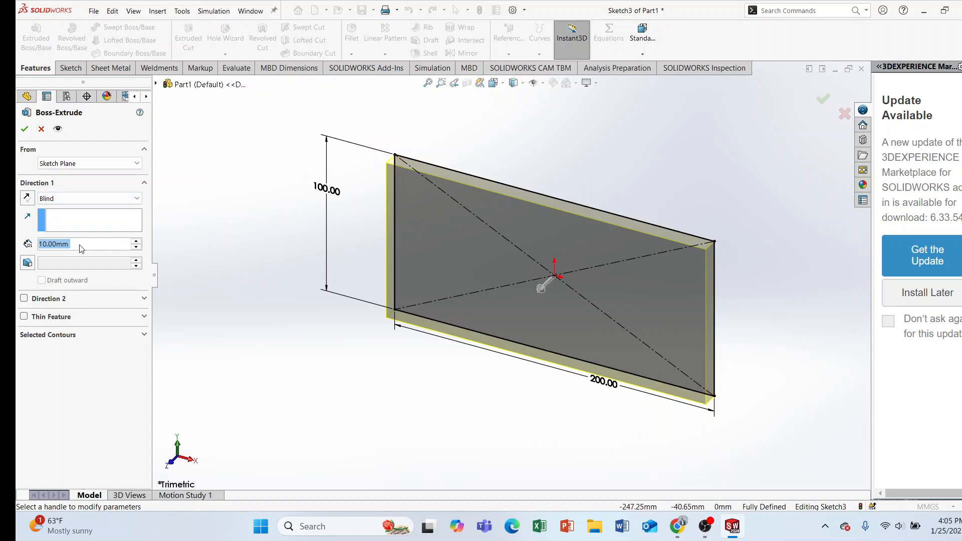
type("20")
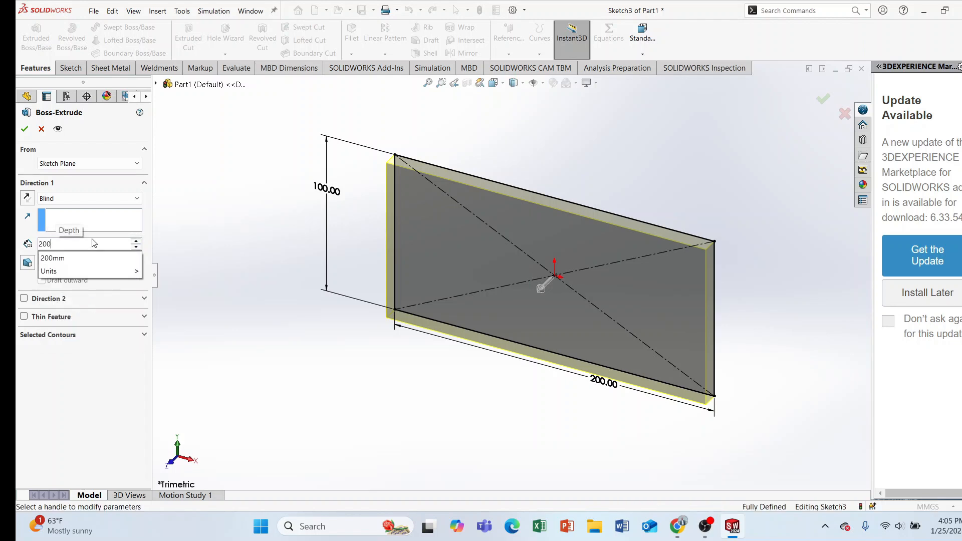
key("Return")
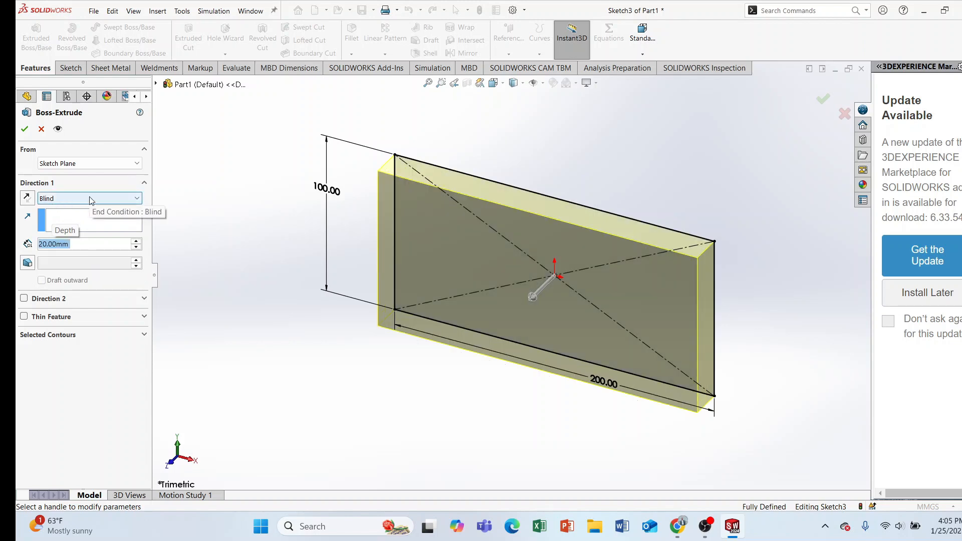
Review the extrusion's available end conditions, keep Blind, and finish the boss extrusion
left_click(130, 200)
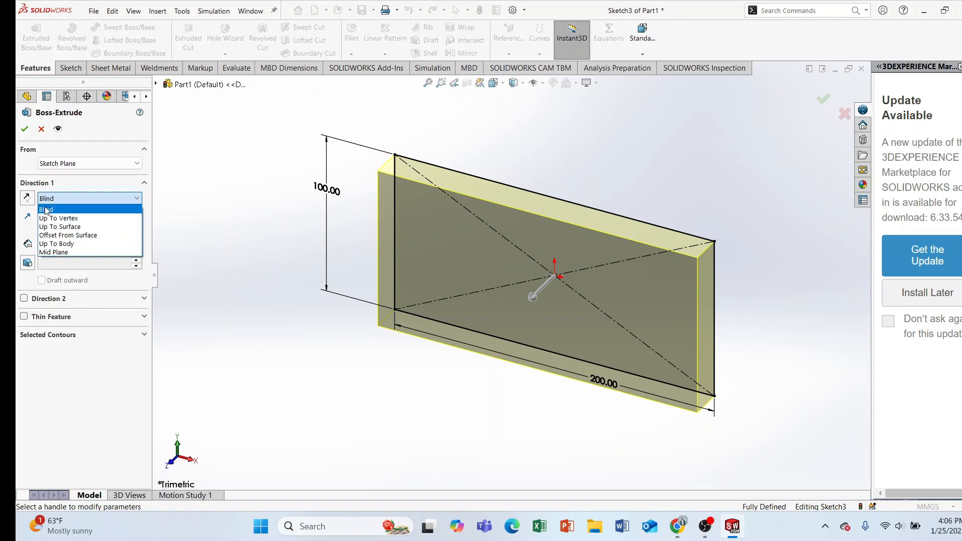
left_click(217, 224)
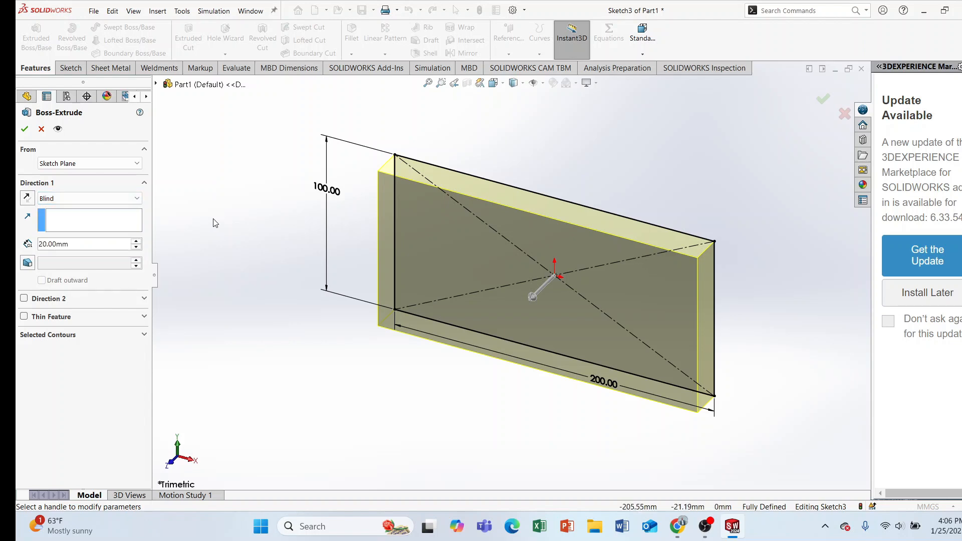
left_click(133, 200)
left_click(244, 205)
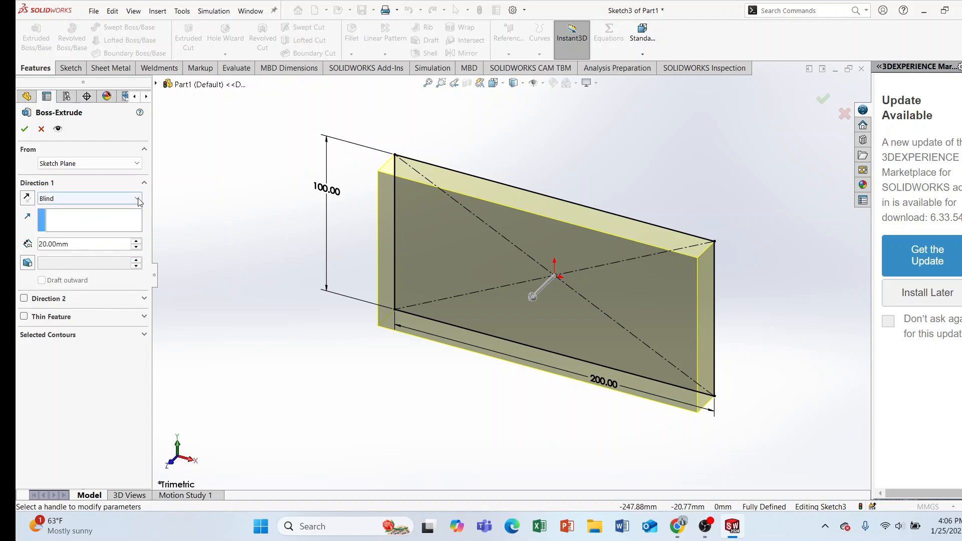
left_click(106, 200)
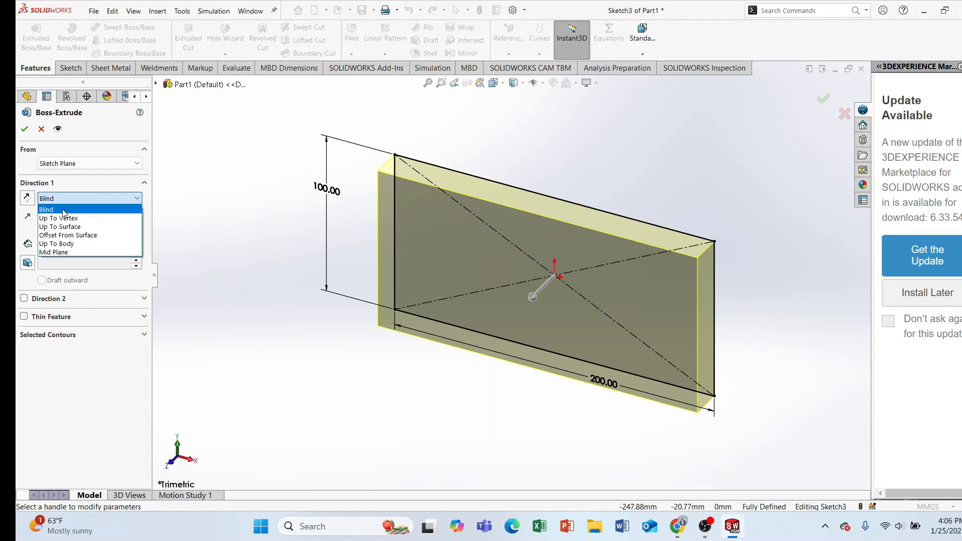
left_click(212, 224)
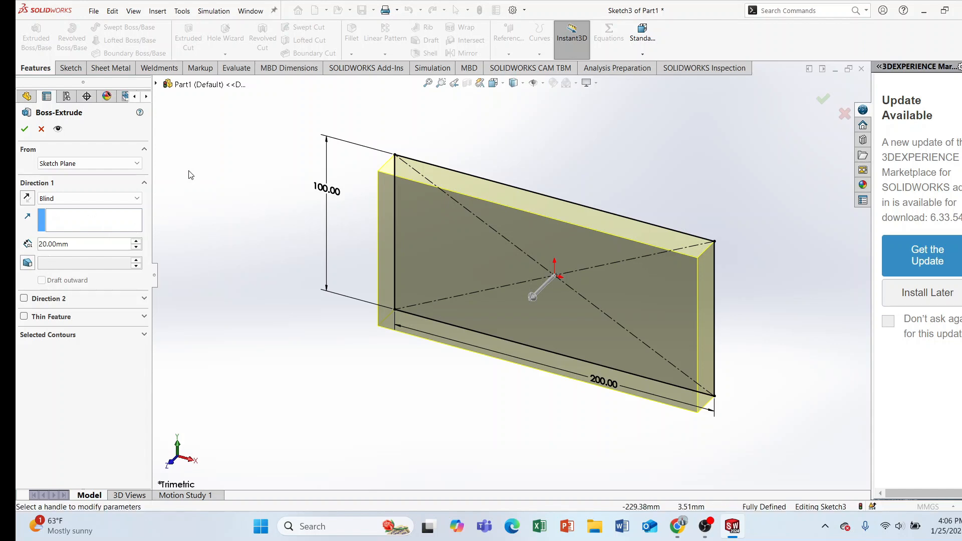
left_click(24, 131)
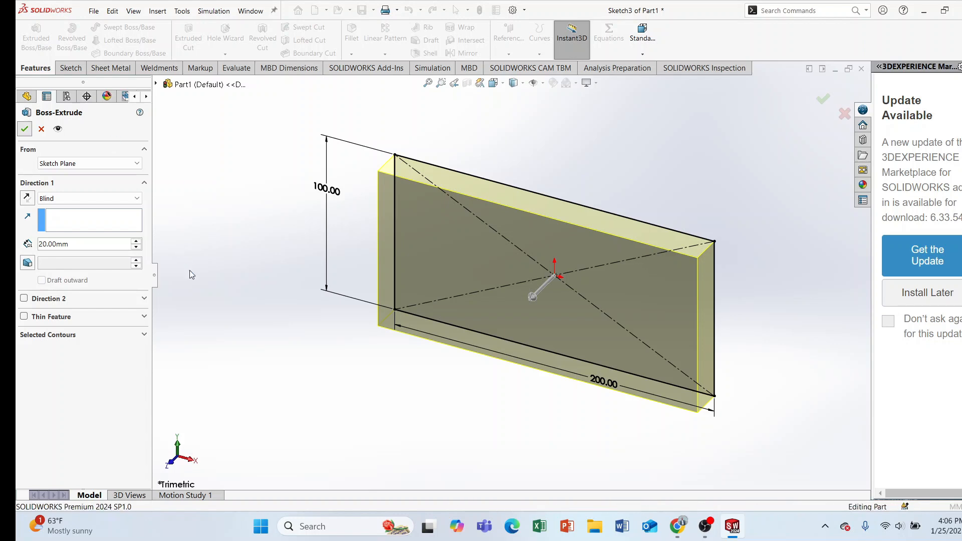
left_click(219, 287)
Examine the extruded block from several directions, including its narrow end and lower side
scroll(508, 307, "up", 4)
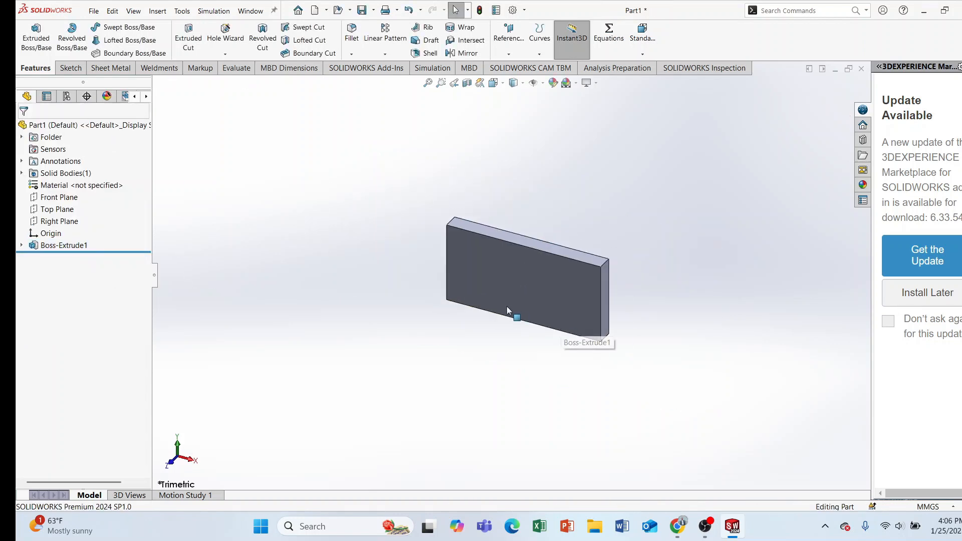
middle_click_drag(506, 303, 533, 332)
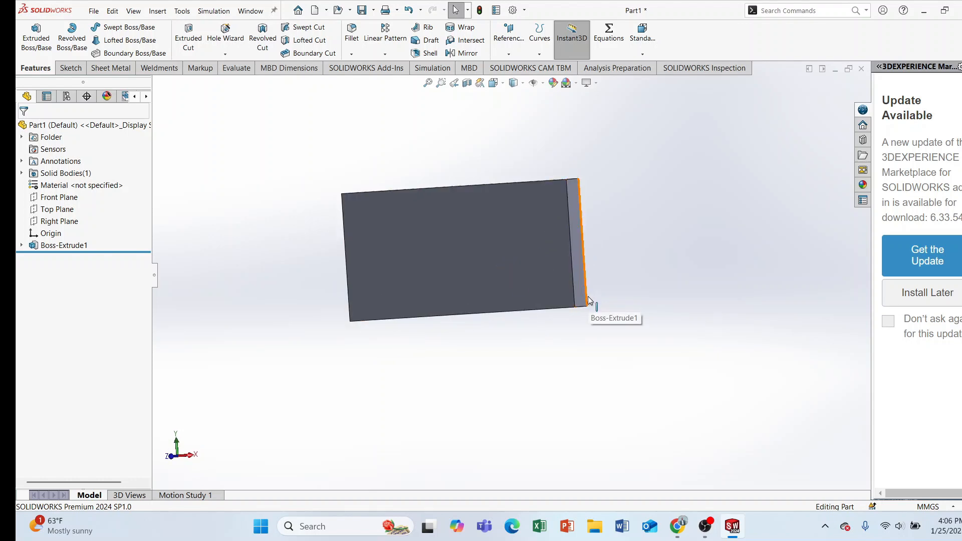
middle_click_drag(460, 228, 399, 165)
middle_click_drag(496, 228, 573, 264)
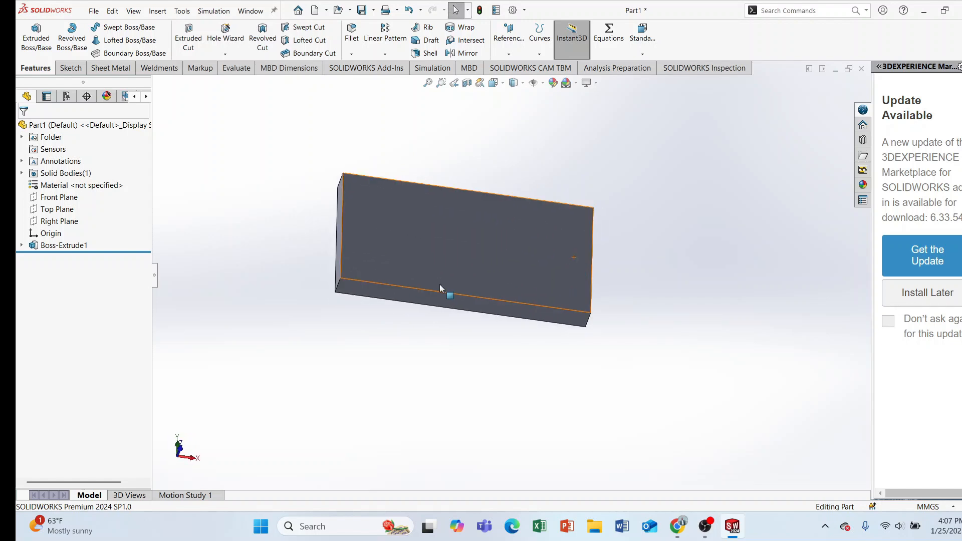
middle_click_drag(440, 287, 423, 317)
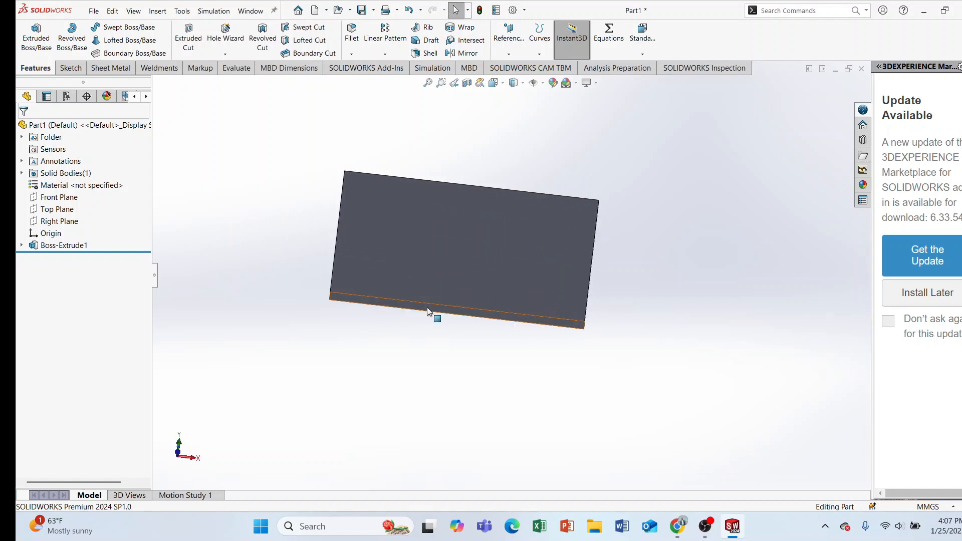
Try to start a new 2D sketch on the block's large front face
left_click(80, 70)
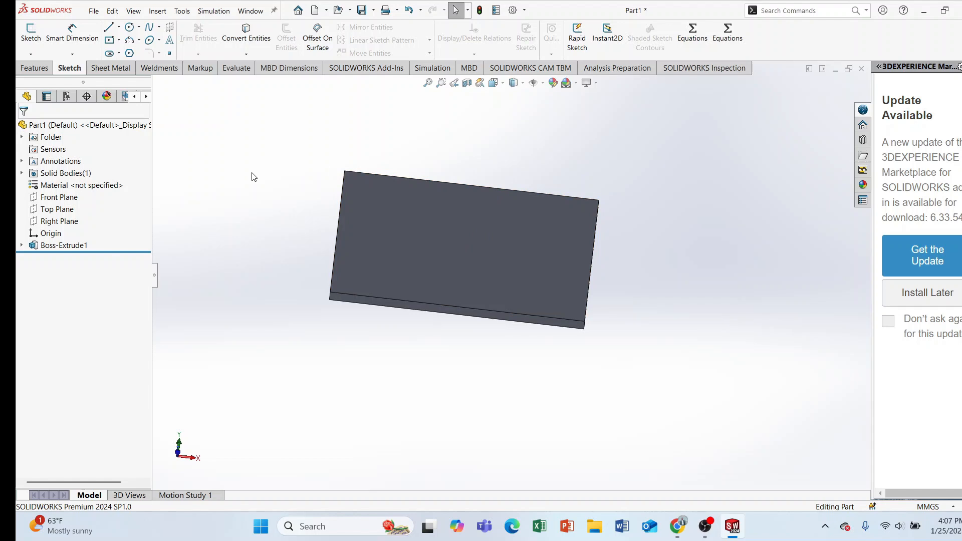
left_click(433, 234)
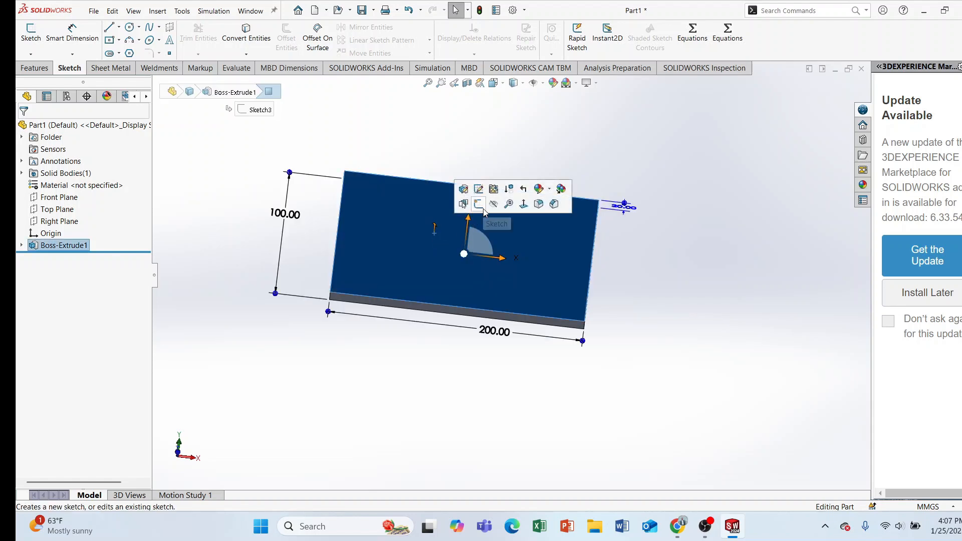
left_click(675, 305)
scroll(457, 254, "up", 2)
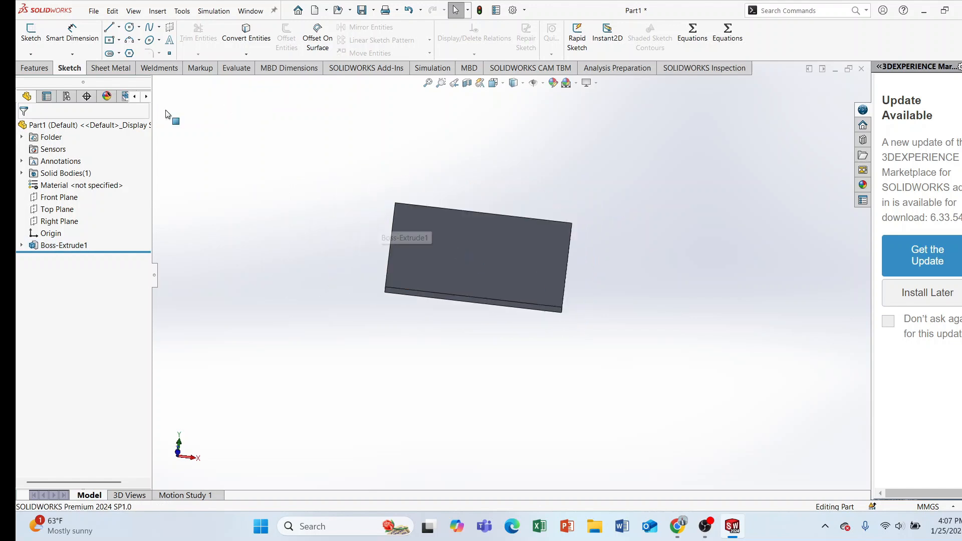
left_click(31, 54)
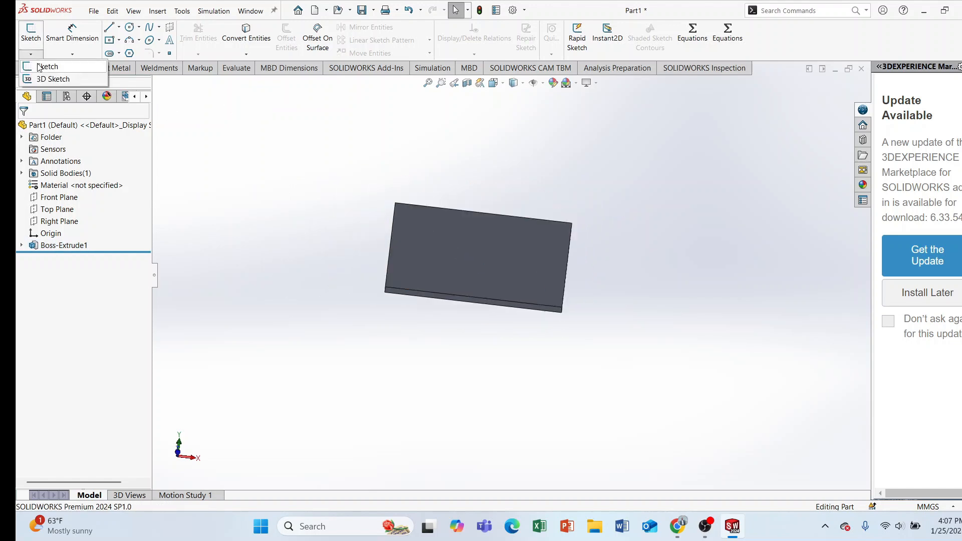
left_click(39, 67)
scroll(501, 273, "down", 3)
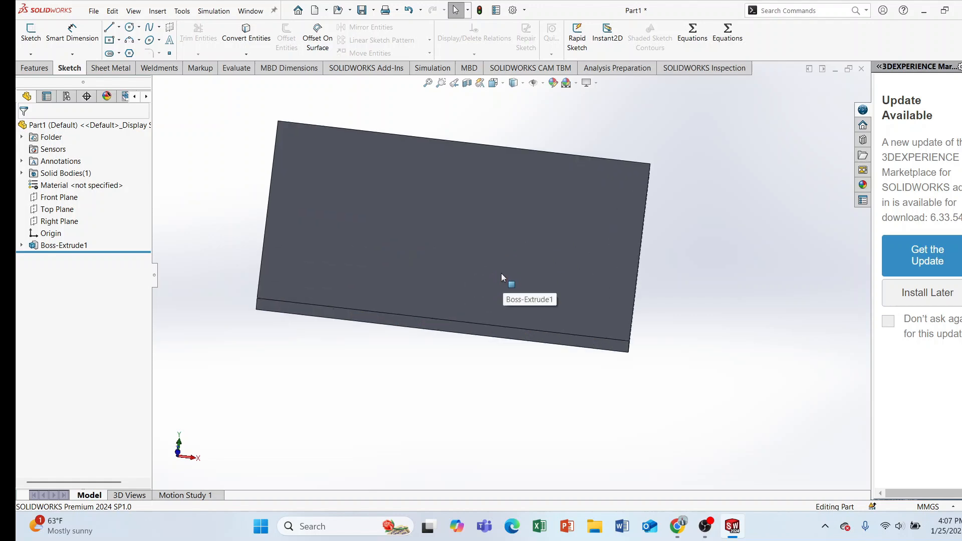
Examine the block's large front face and narrow lower side face as possible sketch faces
middle_click_drag(343, 234, 497, 251)
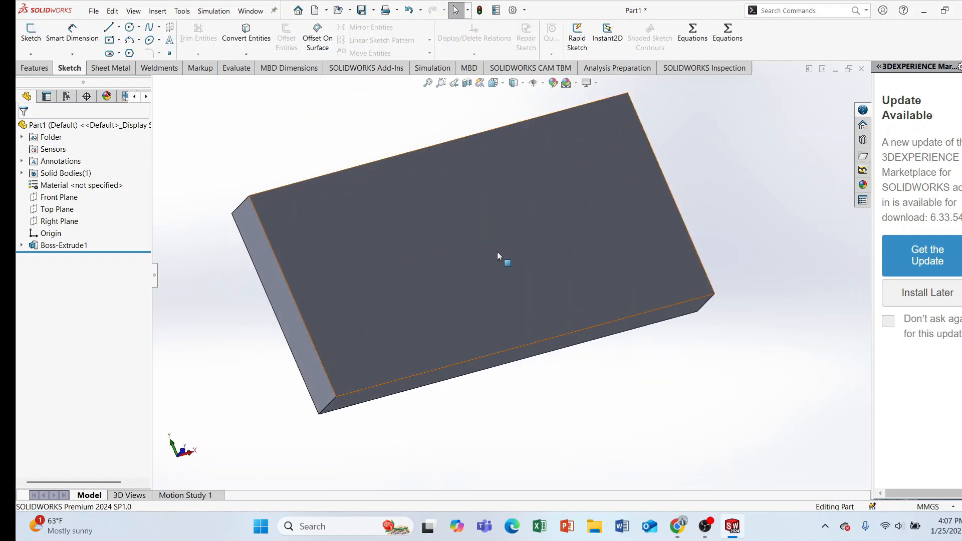
left_click(497, 251)
middle_click_drag(430, 302, 407, 158)
left_click(404, 333)
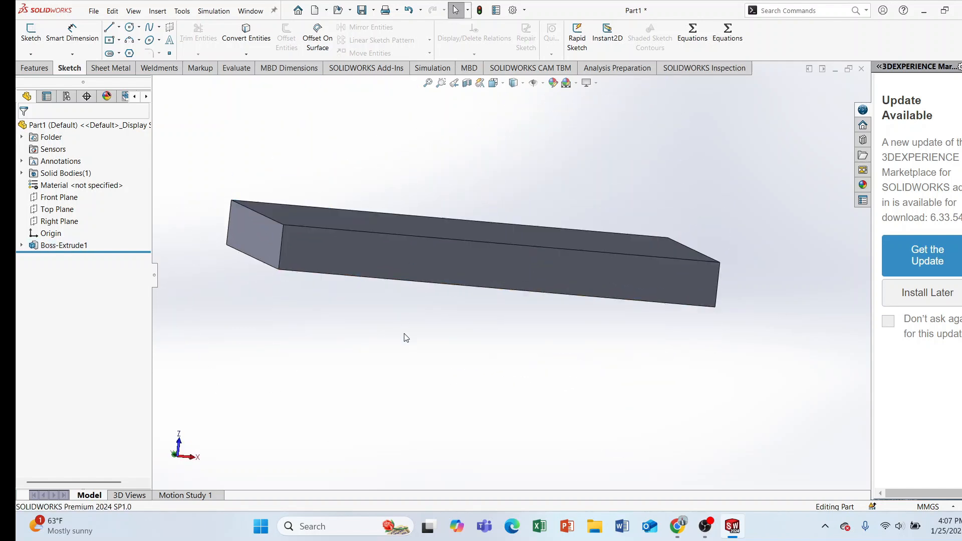
left_click(424, 260)
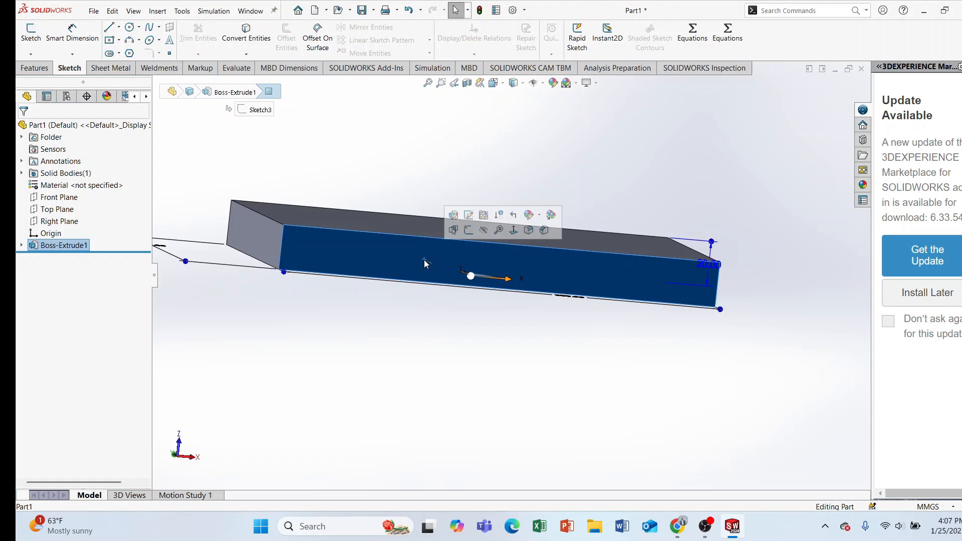
left_click(370, 322)
middle_click_drag(369, 322, 396, 235)
left_click(393, 227)
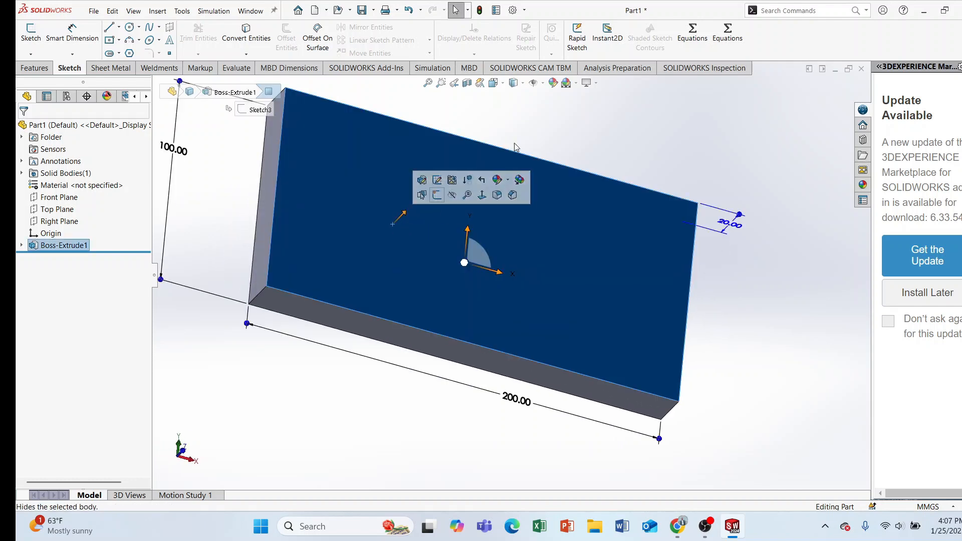
left_click(653, 126)
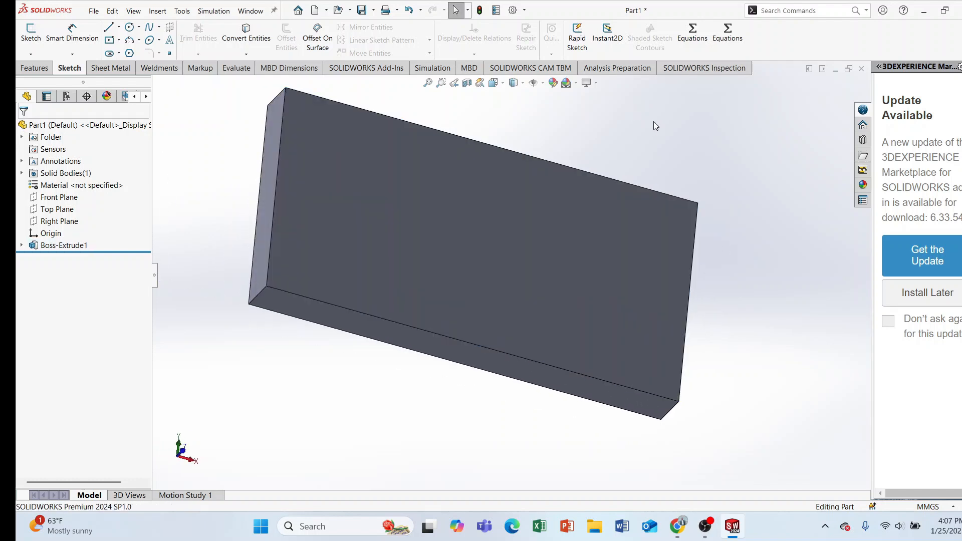
Start a new sketch on the block's large front face and clear the face selection
left_click(484, 242)
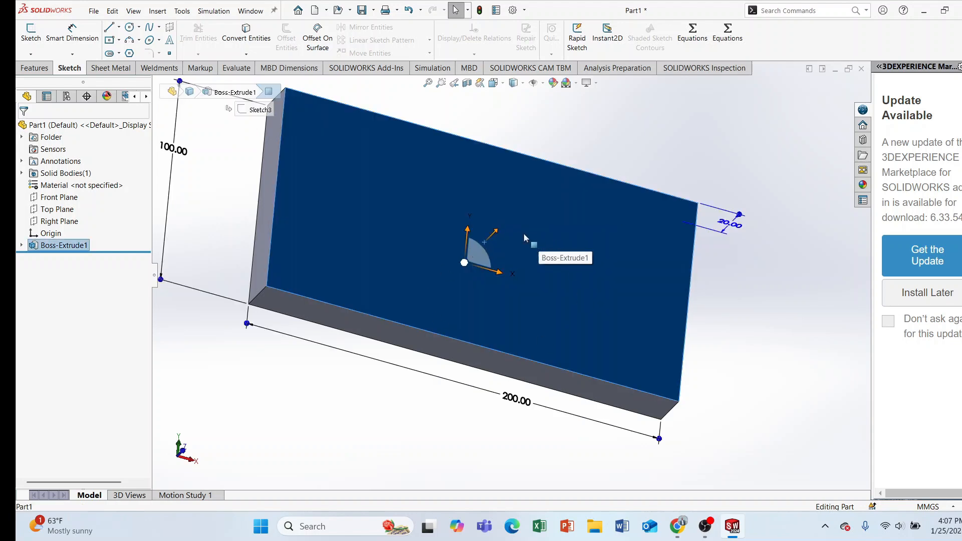
right_click(507, 234)
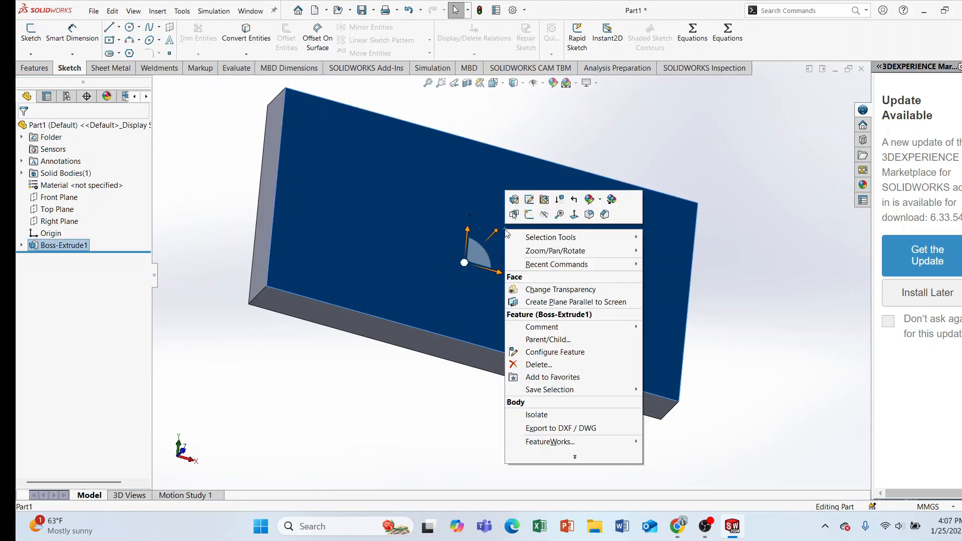
left_click(528, 216)
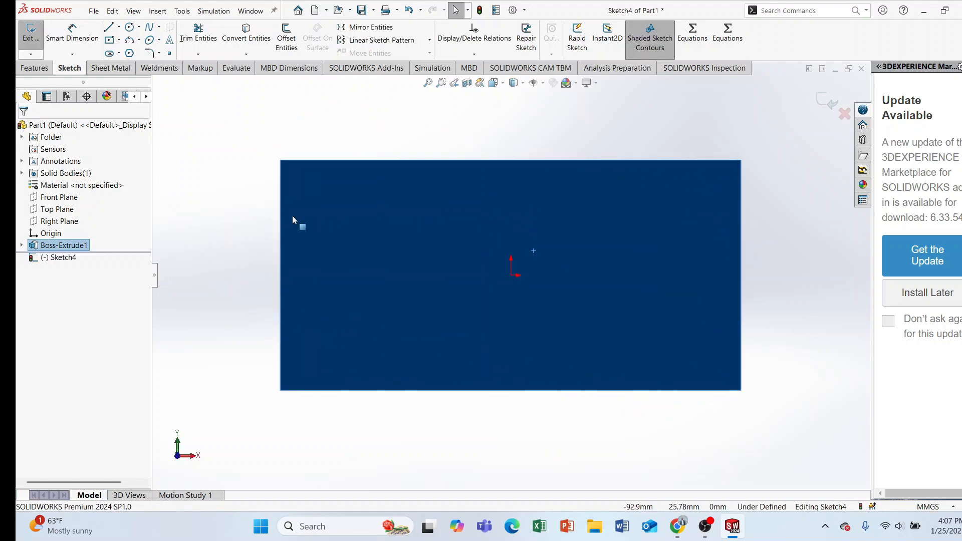
left_click(241, 212)
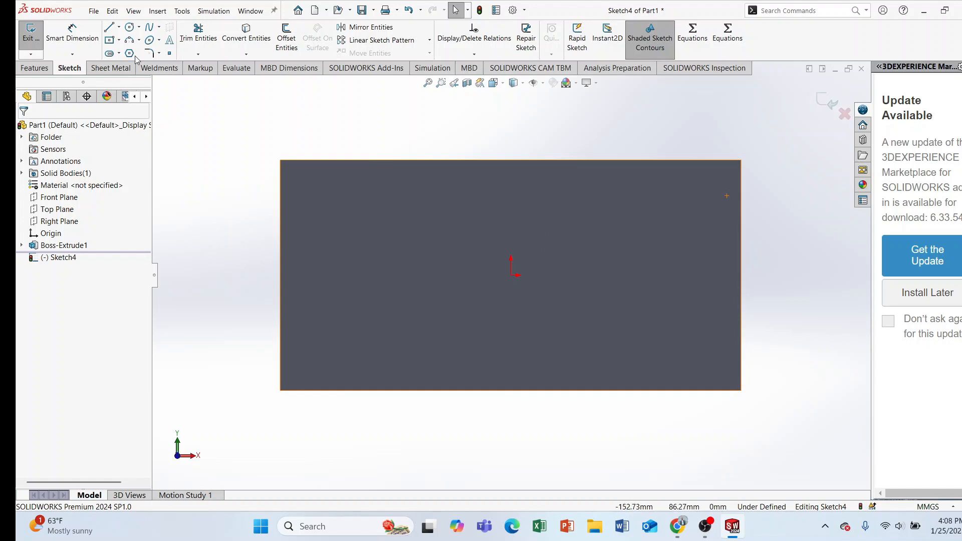
Draw a circle with a radius of about 27 mm centered on the origin and leave the Circle tool
left_click(129, 28)
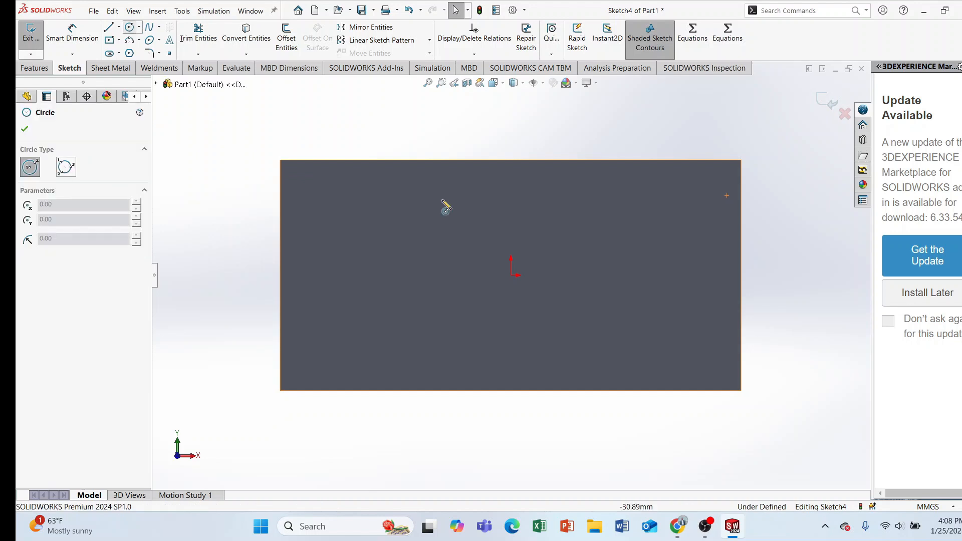
left_click(512, 276)
left_click(523, 214)
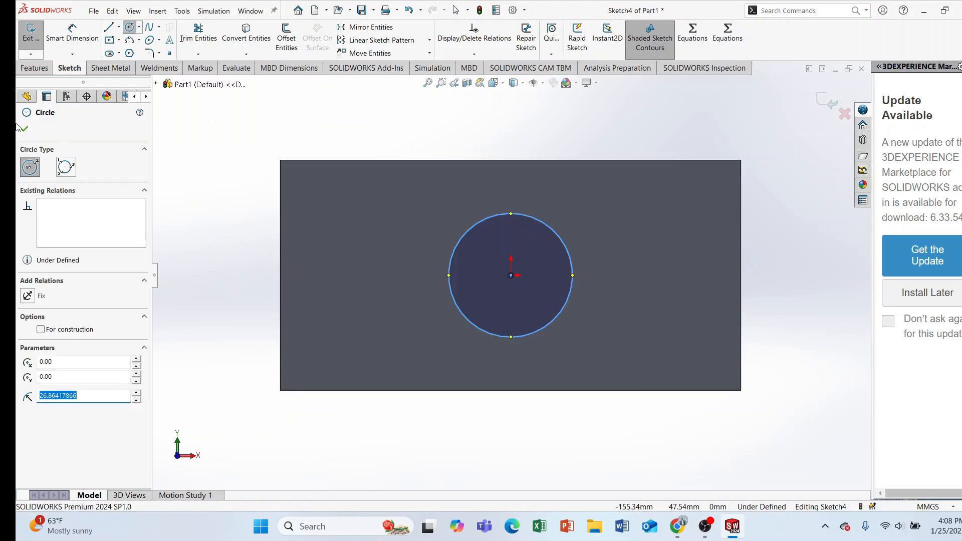
key("Escape")
Dimension the circle and set its diameter to 50 mm
left_click(71, 36)
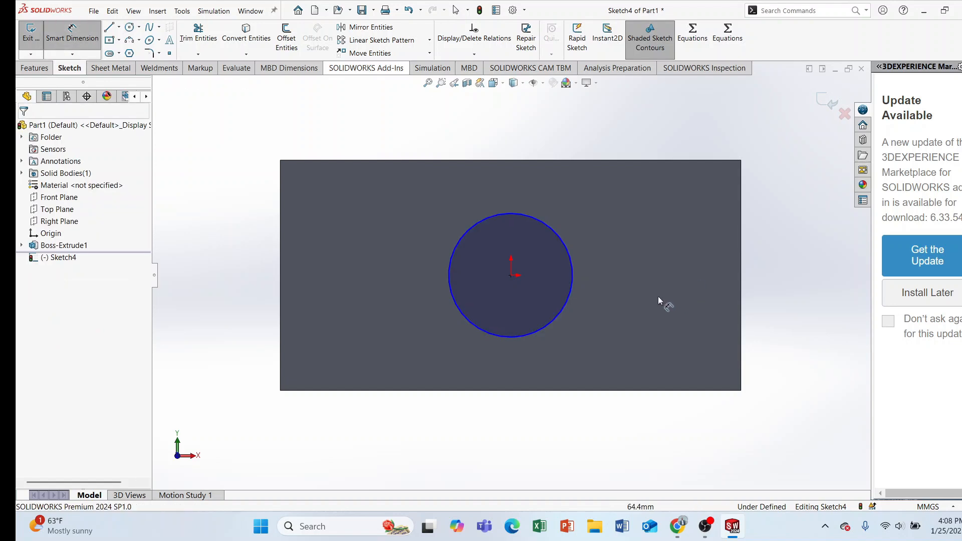
left_click(571, 259)
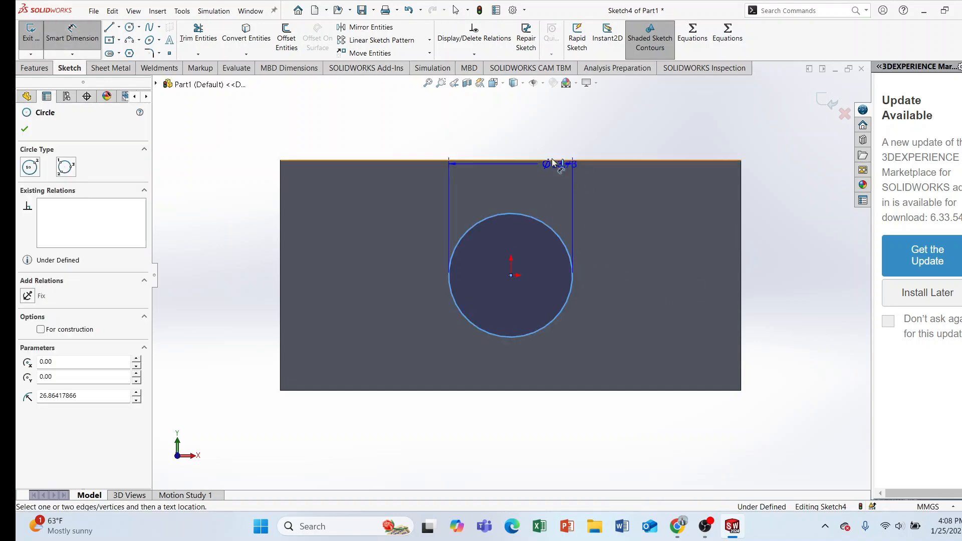
left_click(393, 131)
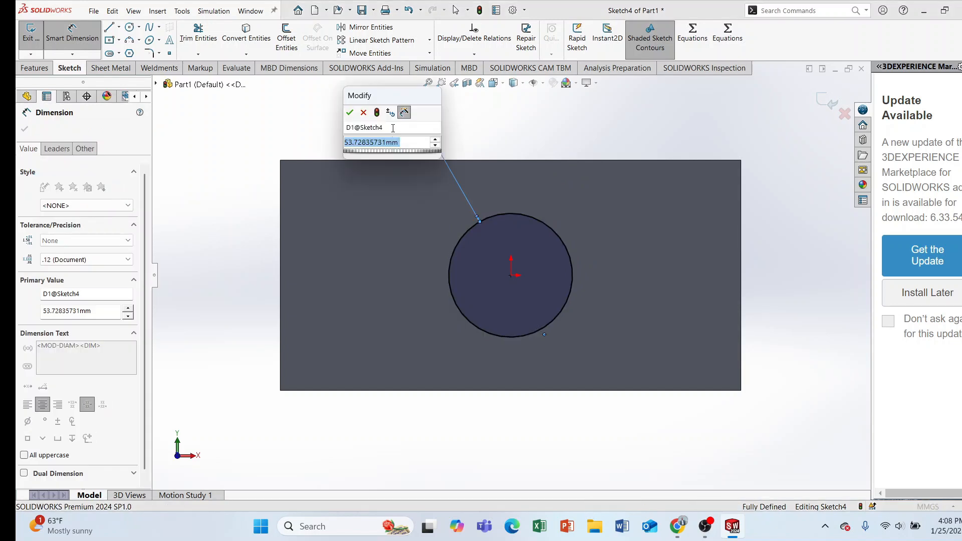
key("BackSpace")
type("50")
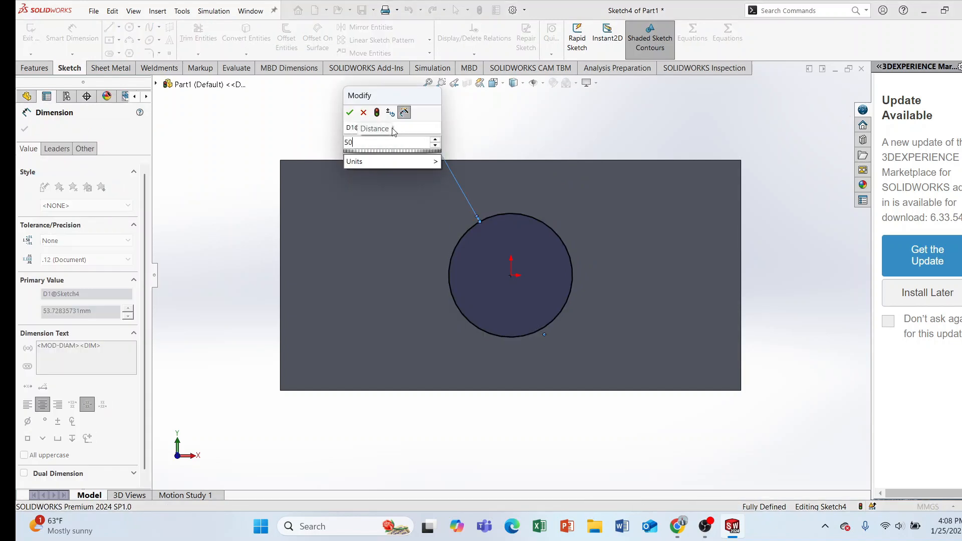
key("Return")
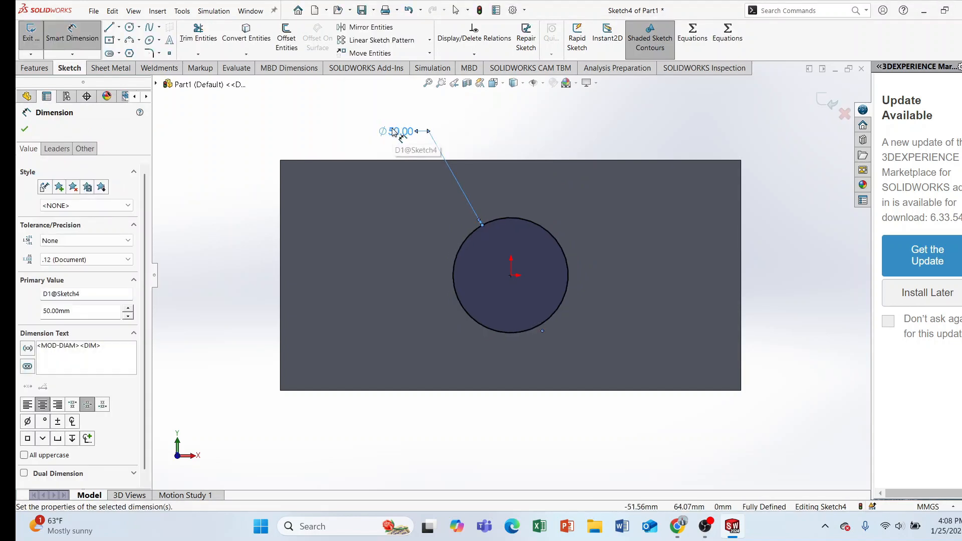
Finish the diameter dimension and start an Extruded Cut from the 50 mm circle sketch
left_click(24, 129)
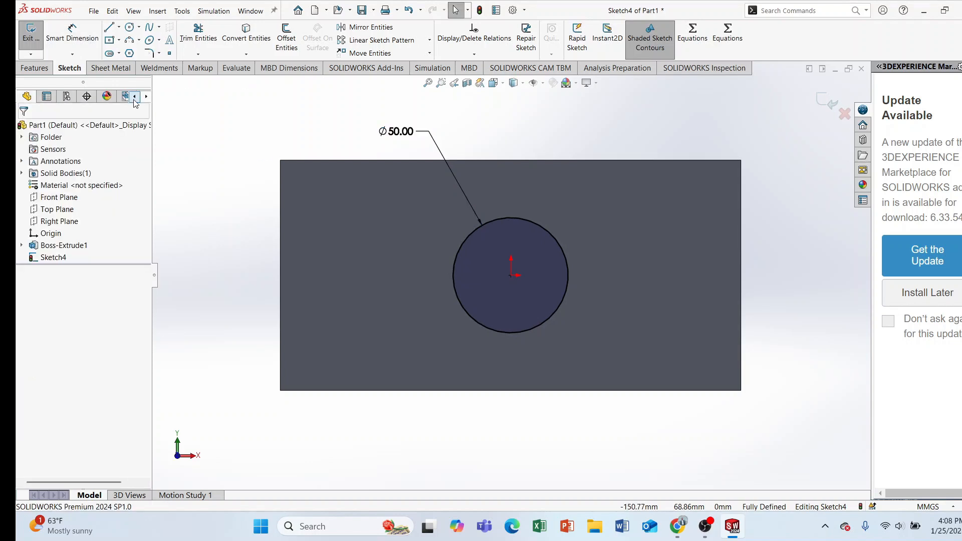
scroll(569, 315, "up", 1)
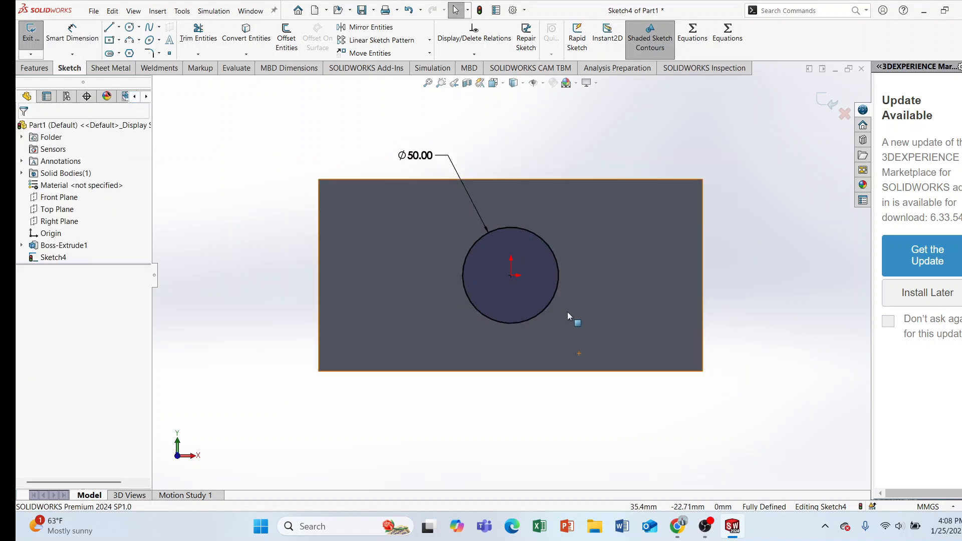
scroll(570, 312, "down", 1)
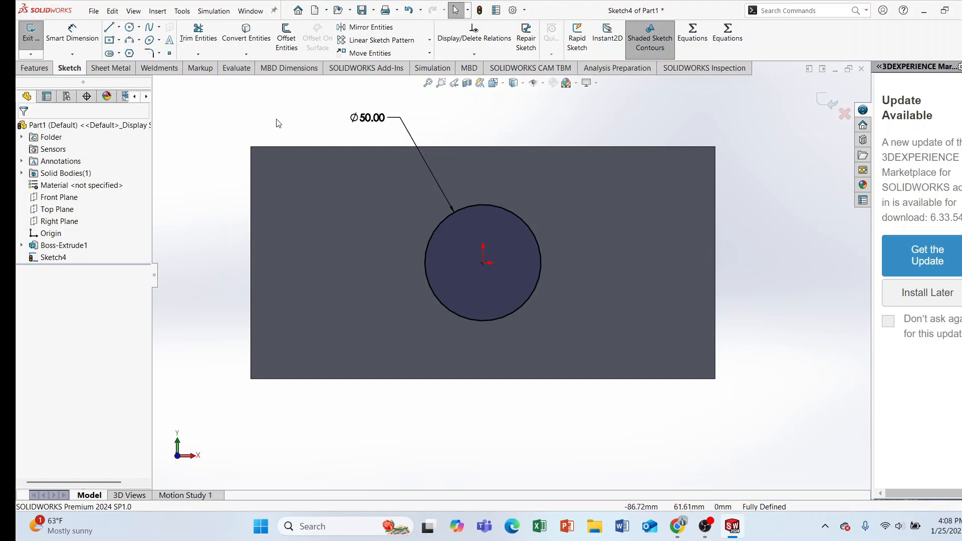
left_click(25, 69)
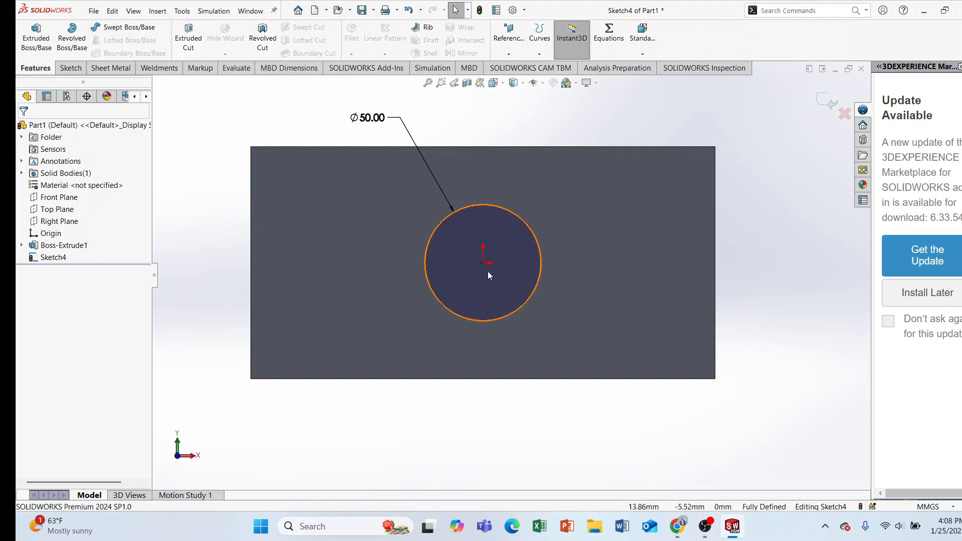
left_click(189, 39)
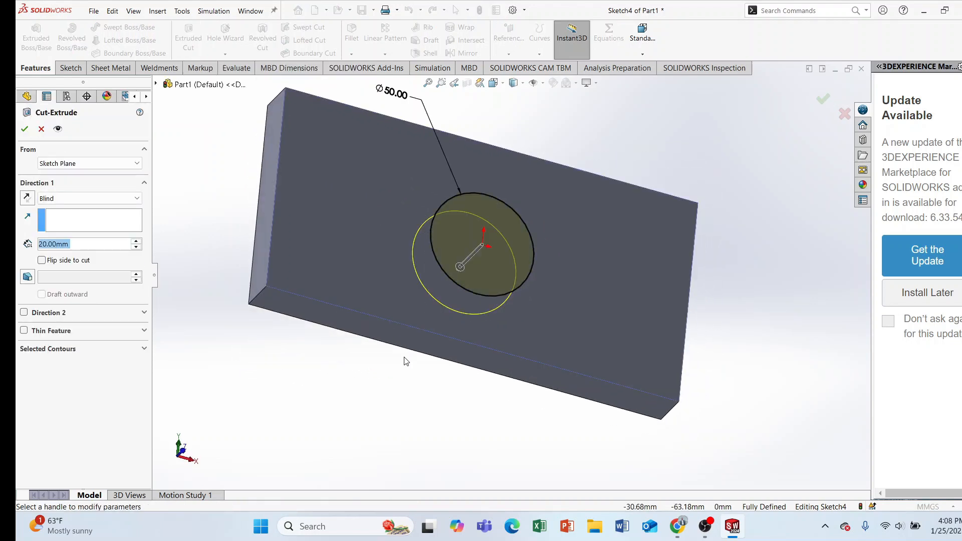
middle_click_drag(376, 386, 389, 218)
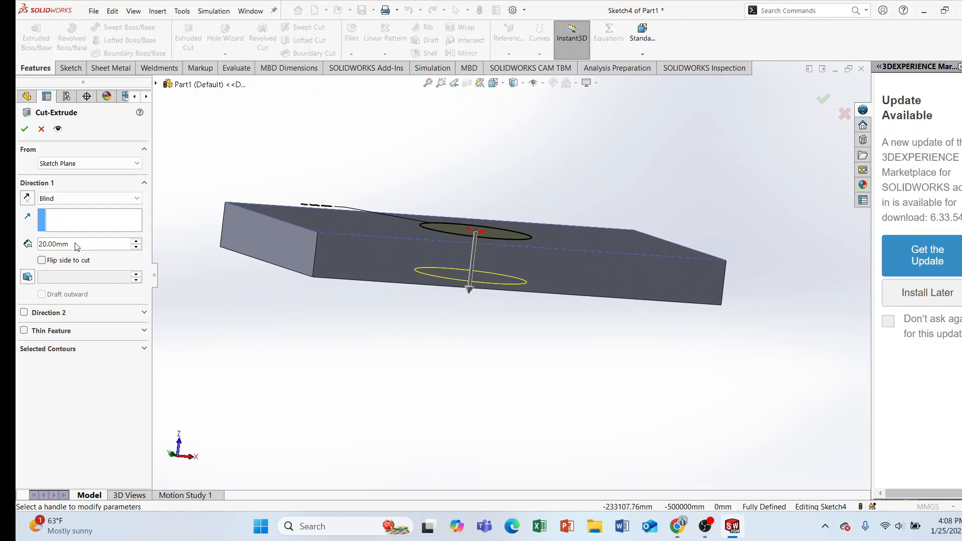
left_click_drag(59, 240, 36, 237)
middle_click_drag(421, 328, 406, 367)
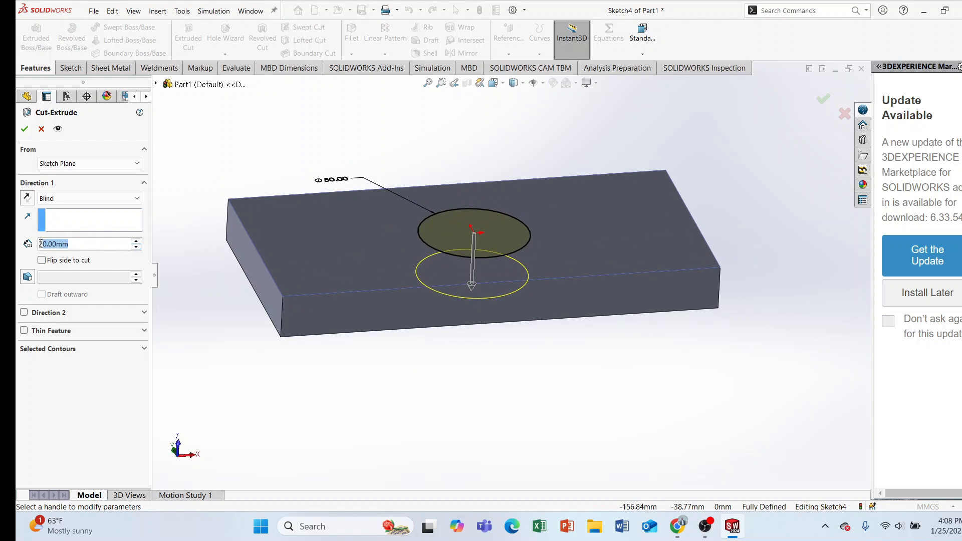
left_click_drag(41, 244, 38, 244)
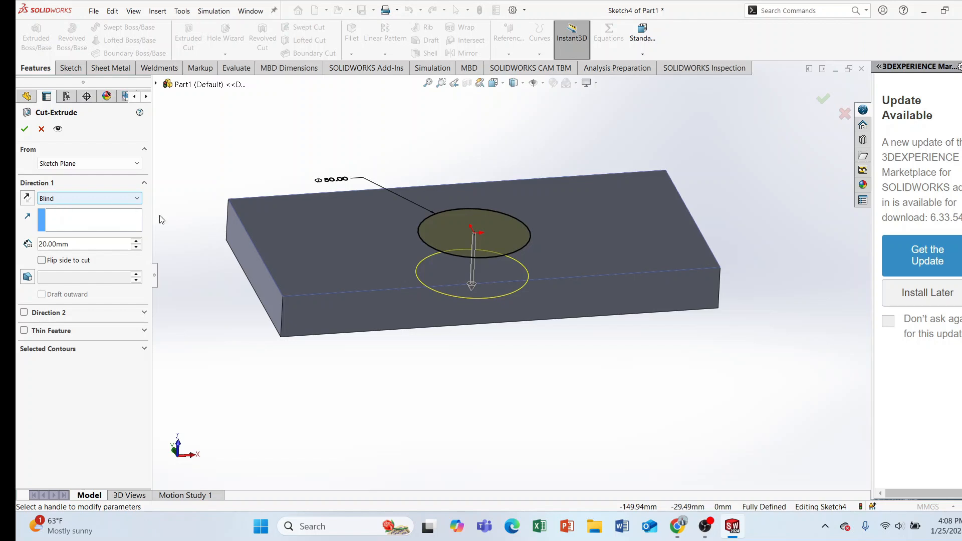
Try the Through All and Up To Next end conditions for the circular cut
left_click(107, 198)
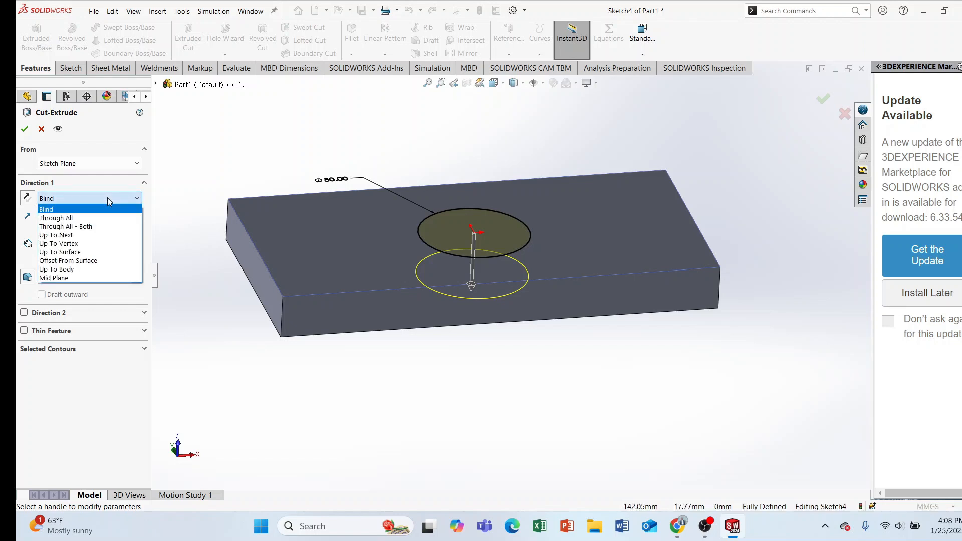
left_click(74, 219)
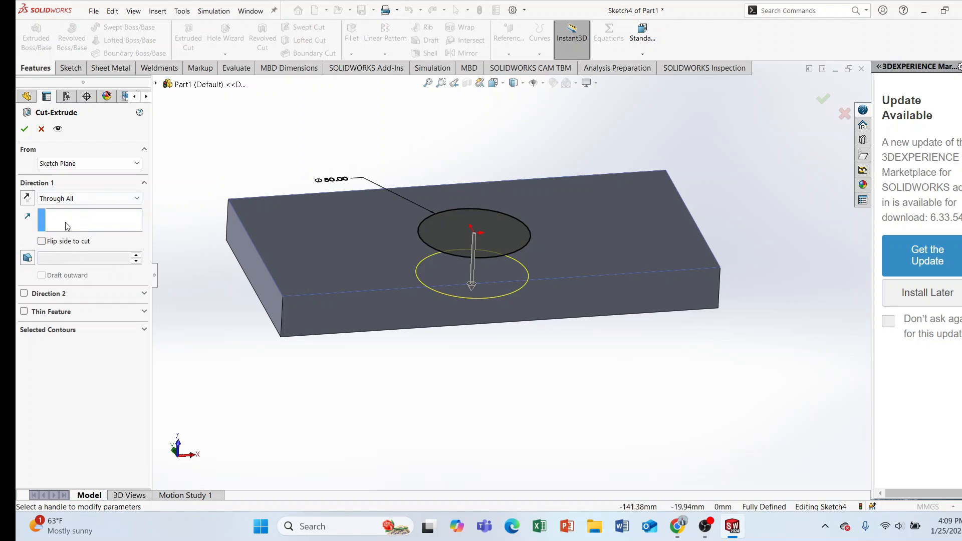
middle_click_drag(444, 387, 343, 367)
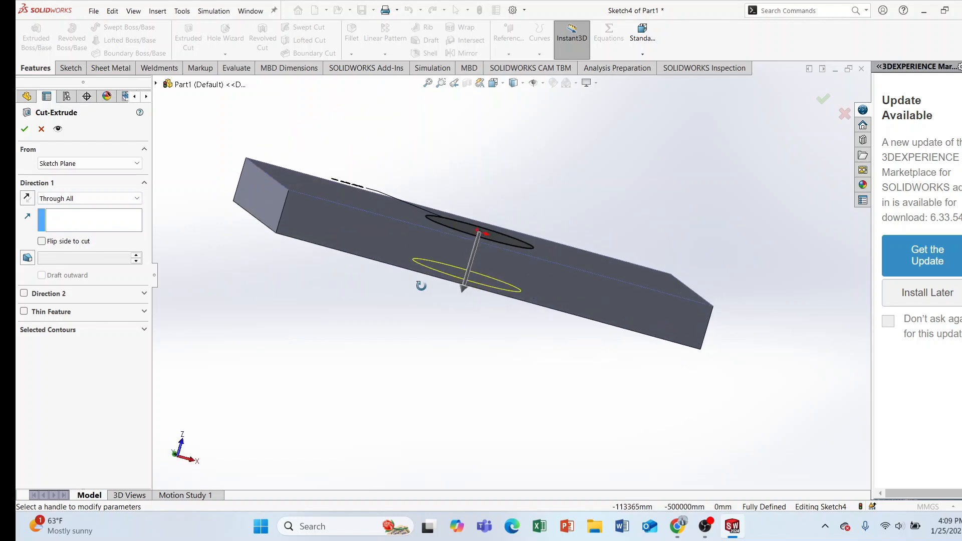
left_click(125, 199)
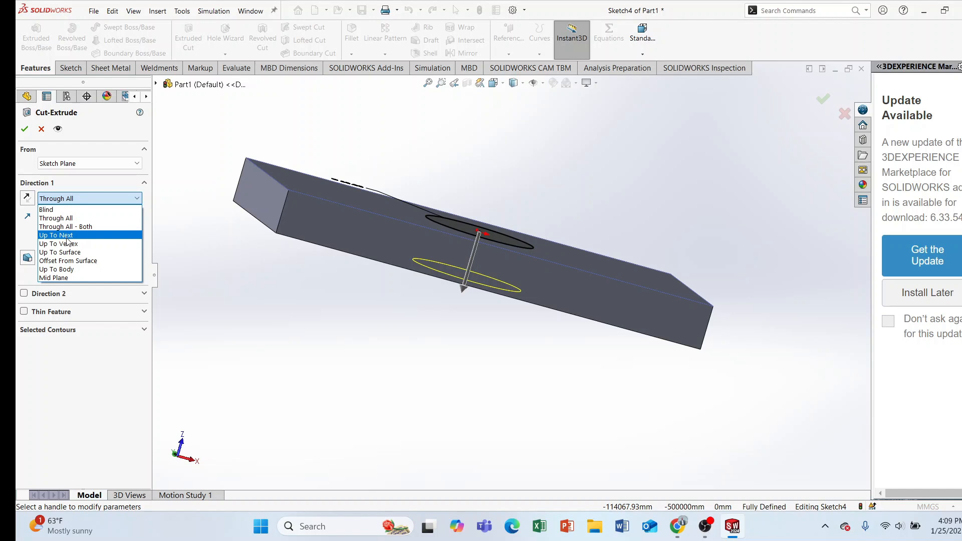
left_click(67, 238)
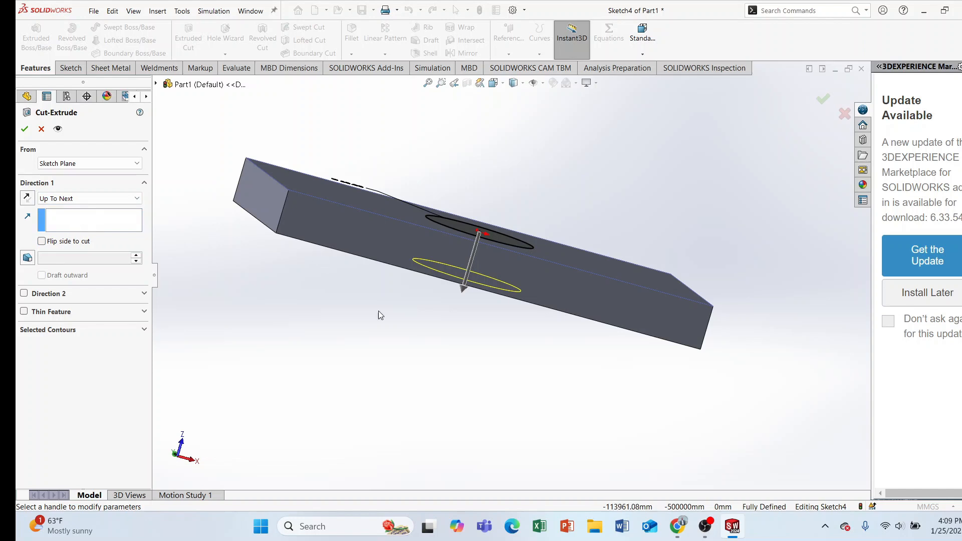
middle_click_drag(410, 307, 408, 245)
Try the Up To Surface end condition, ending the cut at the block's large back face
left_click(100, 199)
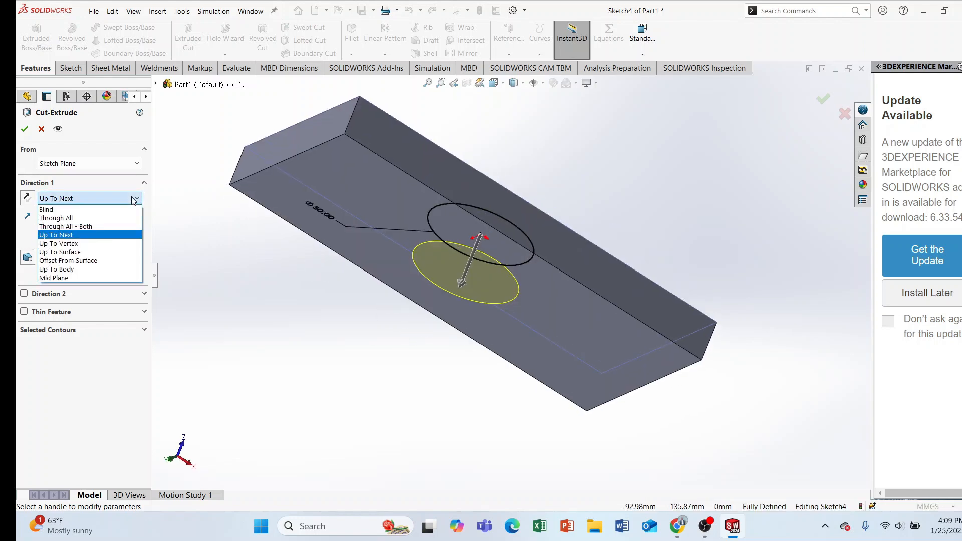
left_click(76, 252)
middle_click_drag(370, 270, 368, 207)
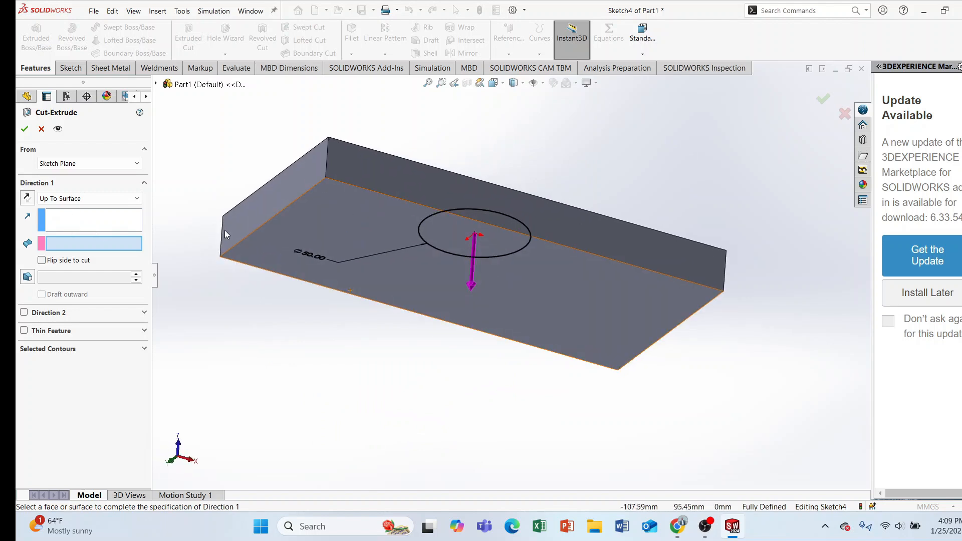
middle_click_drag(224, 233, 339, 328)
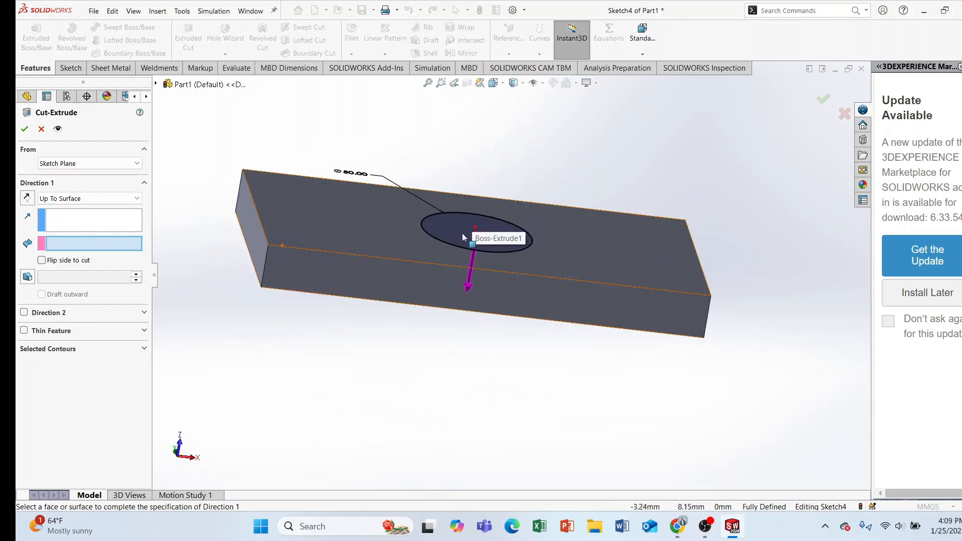
middle_click_drag(462, 233, 300, 415)
left_click(359, 207)
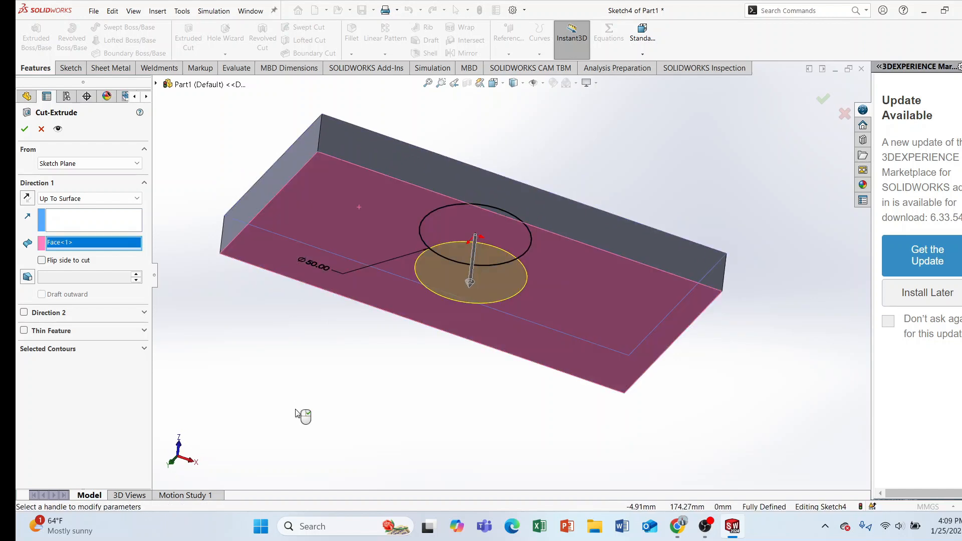
middle_click_drag(378, 315, 377, 328)
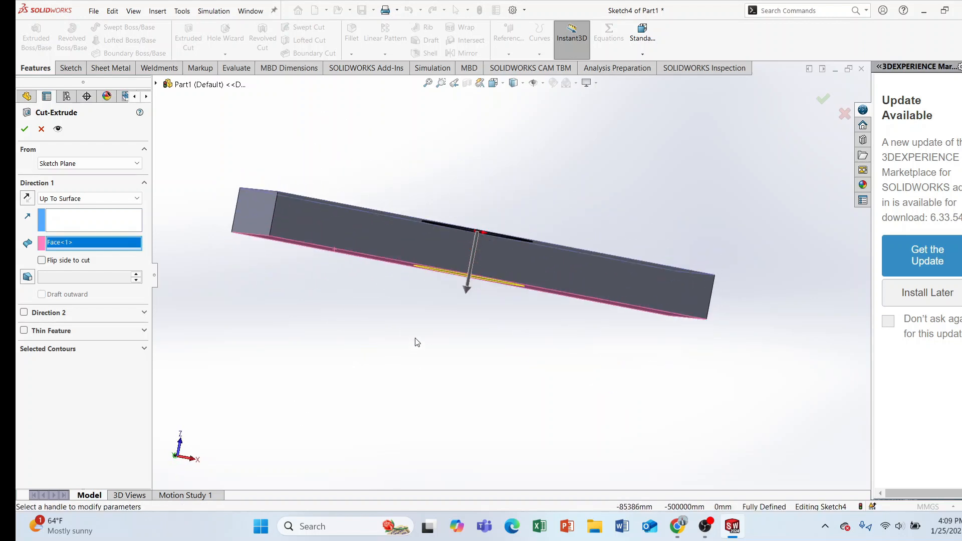
Try the Mid Plane end condition and inspect the cut preview on both sides of the sketch plane
left_click(136, 200)
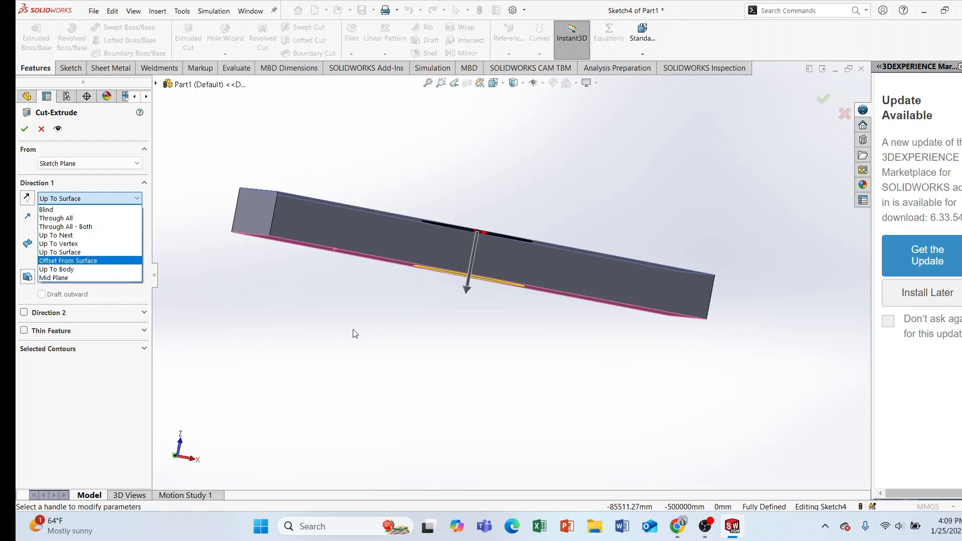
key("Down")
key("Down")
key("Return")
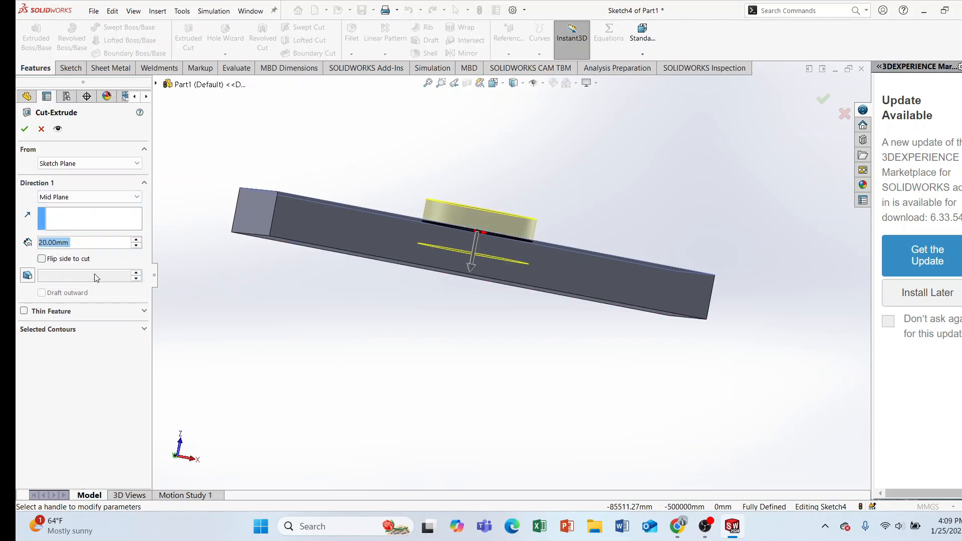
mouse_move(400, 351)
middle_mouse_down()
mouse_move(376, 370)
mouse_move(404, 309)
mouse_move(395, 344)
middle_mouse_up()
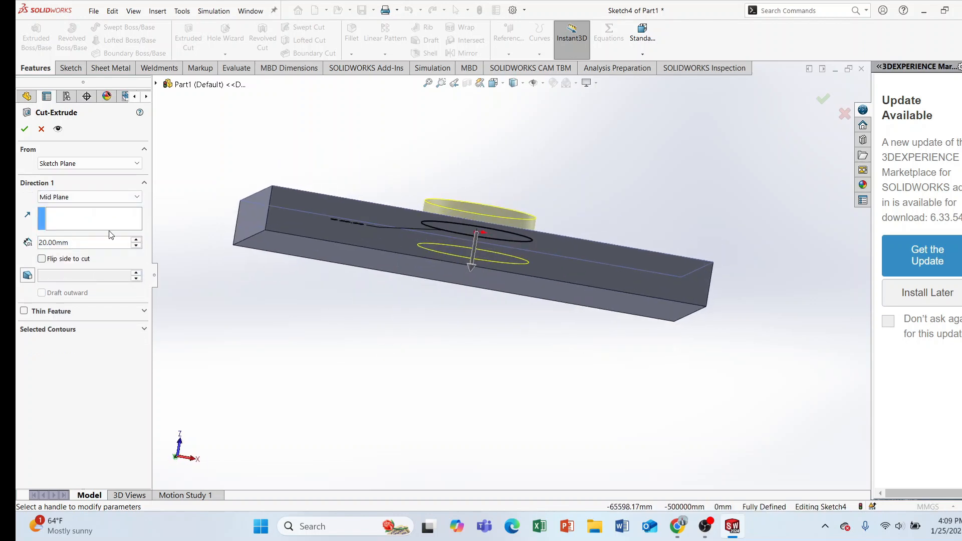
left_click_drag(76, 245, 31, 241)
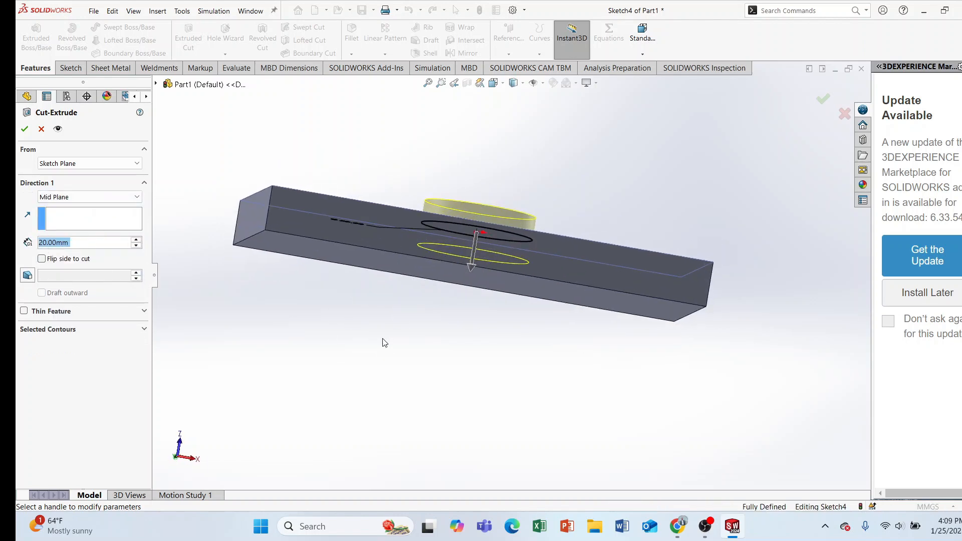
middle_click_drag(384, 339, 448, 254)
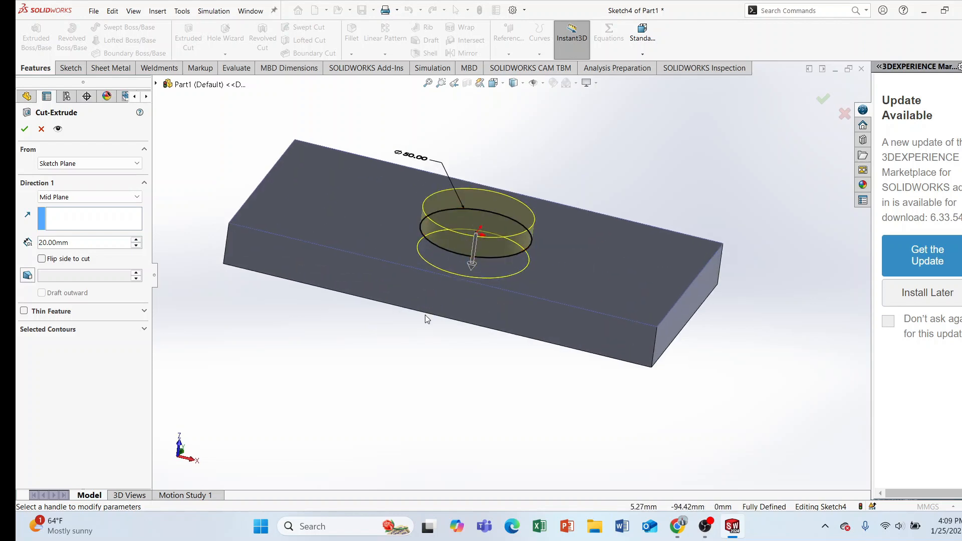
middle_click_drag(424, 315, 453, 242)
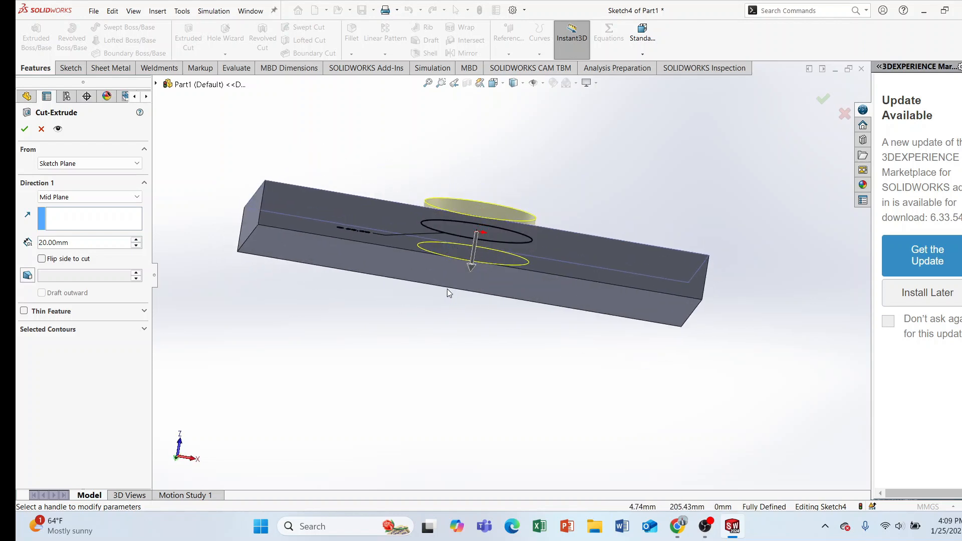
middle_click_drag(447, 289, 436, 333)
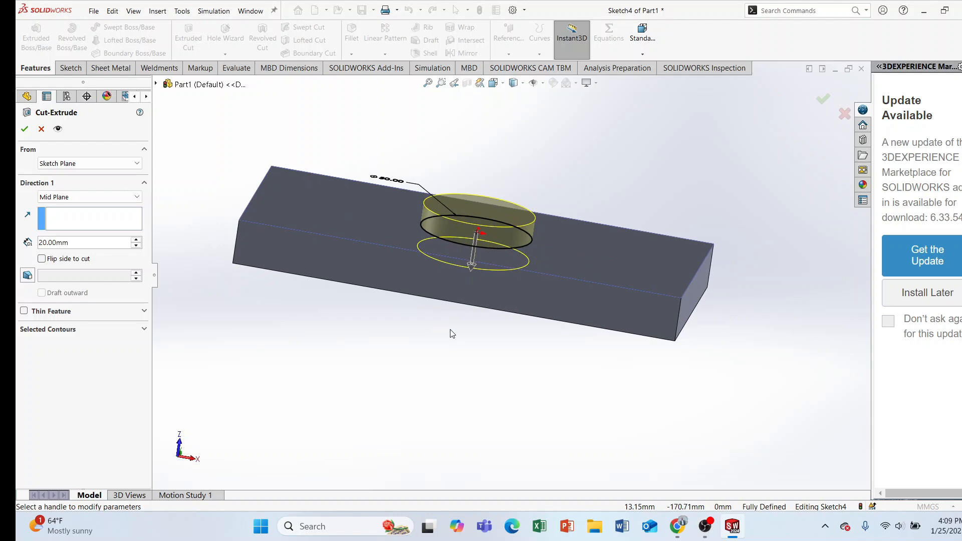
Cut the circle through the block with the Up To Surface end condition, ending at the large back face
left_click(101, 197)
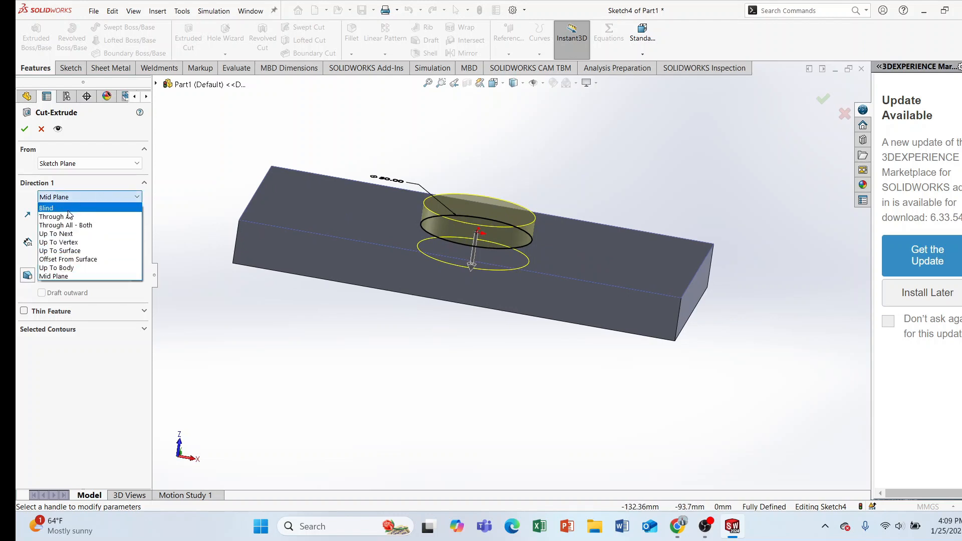
left_click(84, 252)
middle_click_drag(296, 332, 376, 296)
middle_click_drag(458, 243, 379, 255)
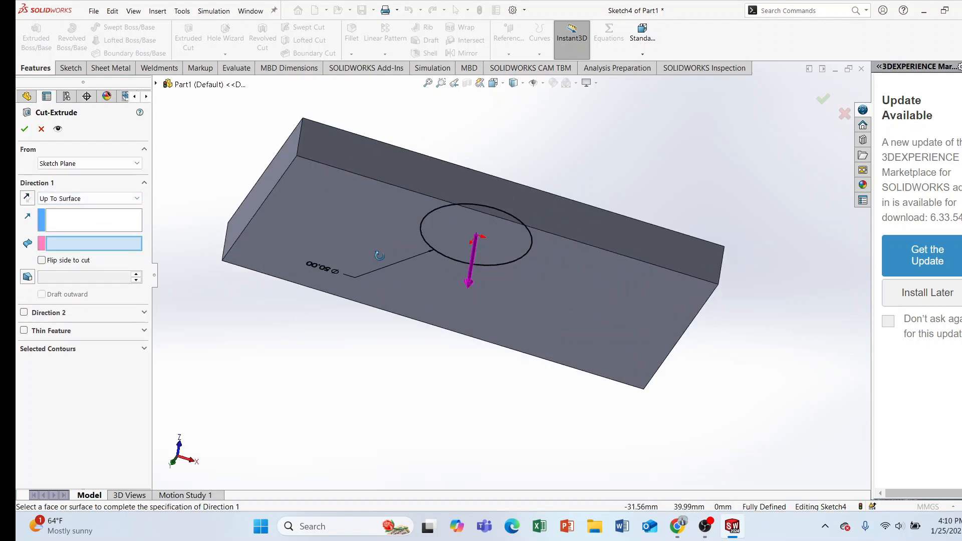
left_click(363, 221)
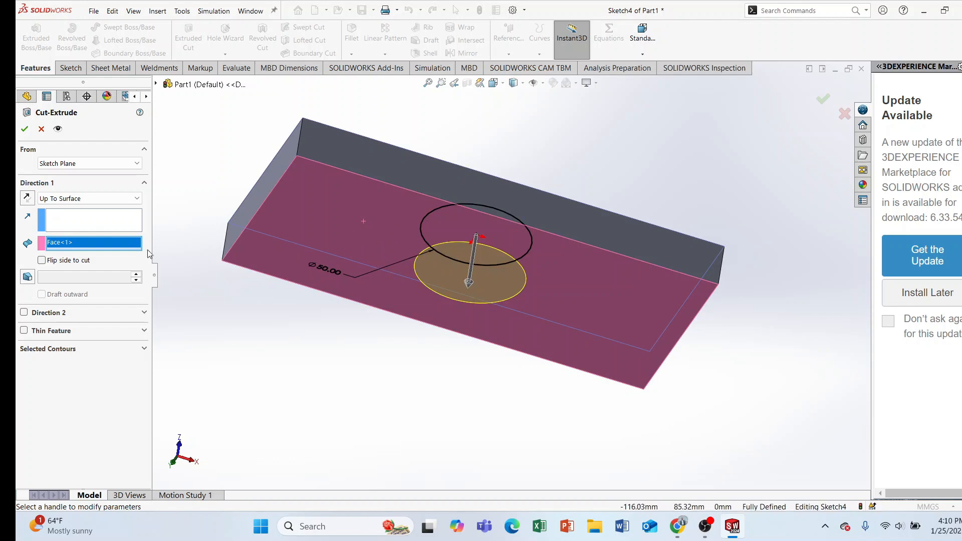
left_click(24, 129)
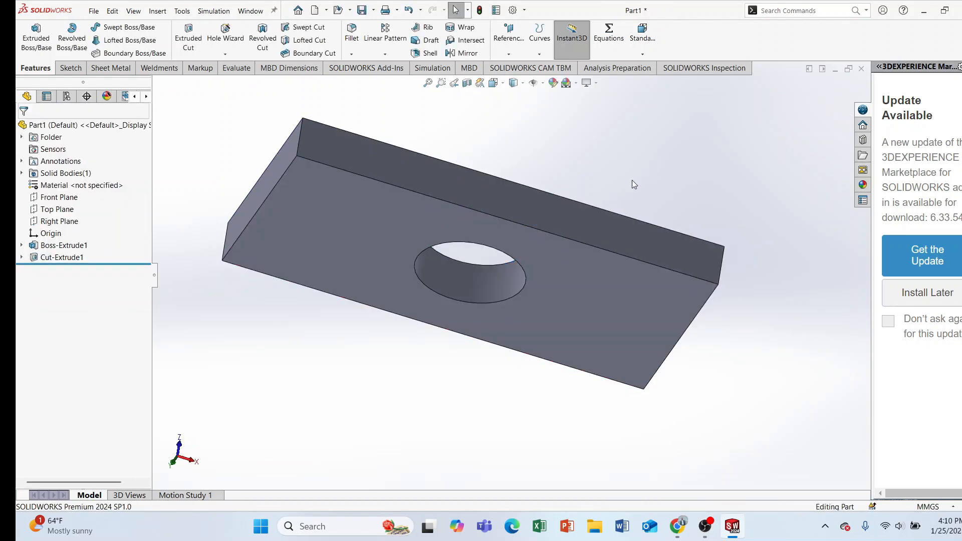
Examine the block and its circular through hole from several angles
middle_click_drag(632, 181, 527, 232)
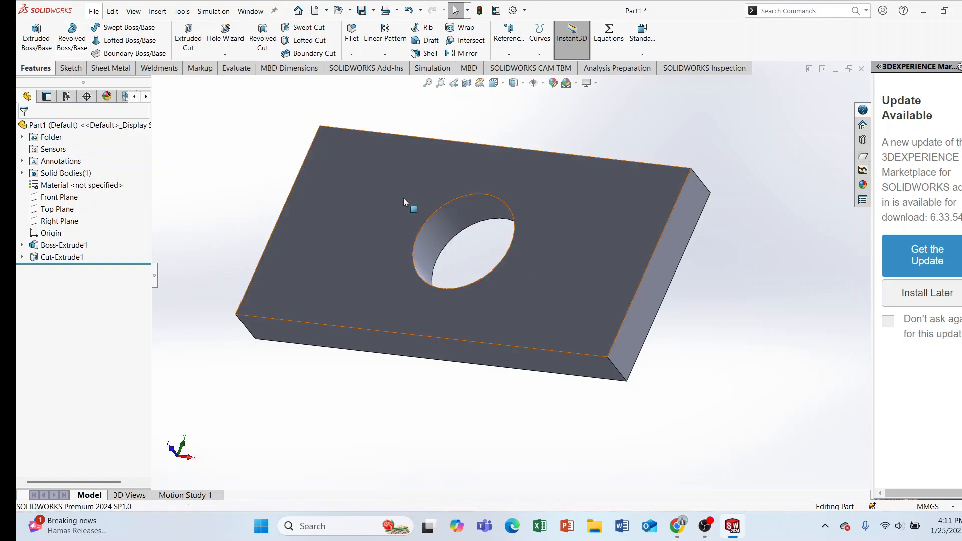
scroll(335, 216, "up", 2)
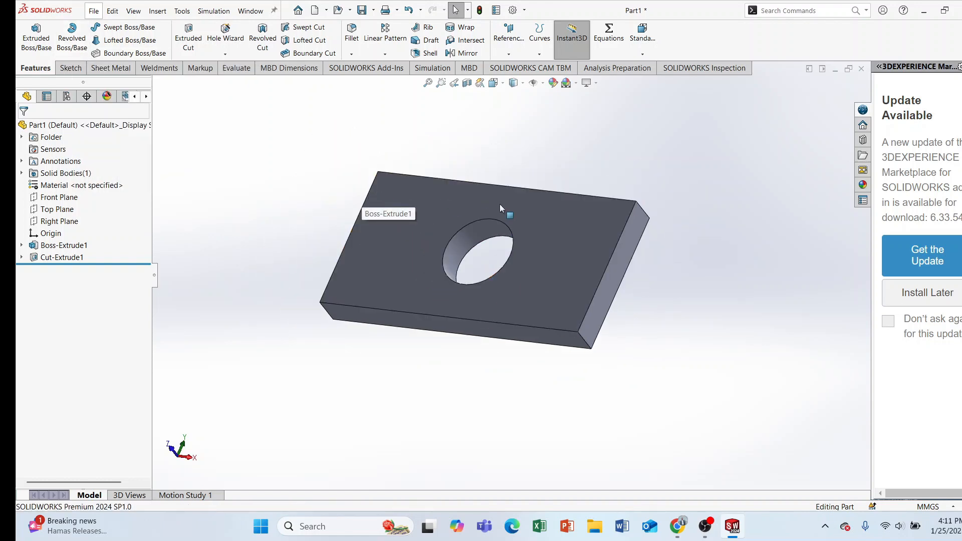
middle_click_drag(563, 200, 539, 260)
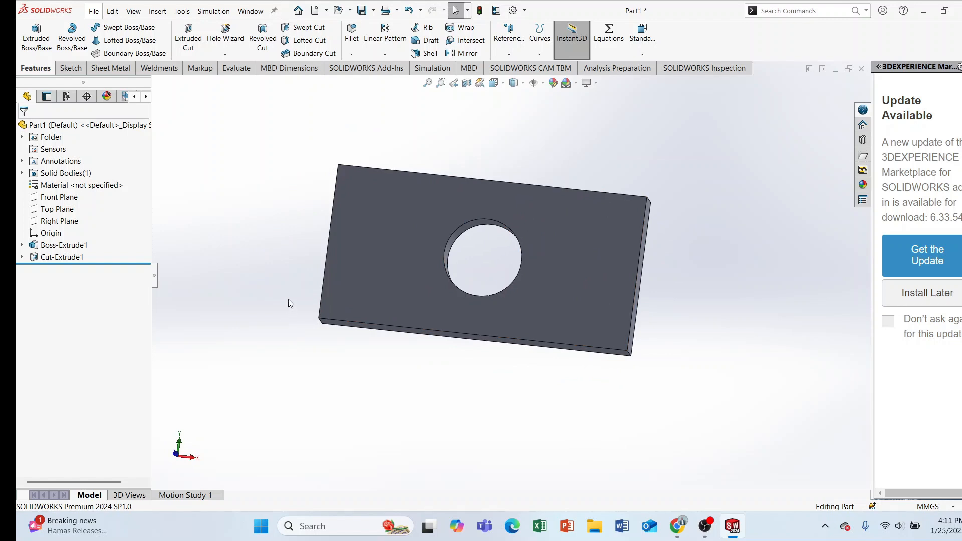
middle_click_drag(456, 273, 734, 326)
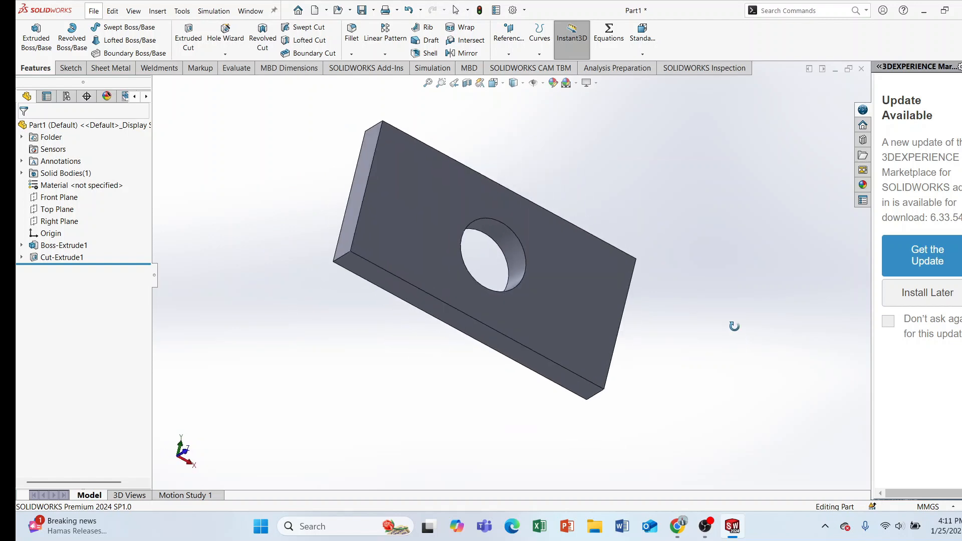
scroll(530, 319, "down", 3)
middle_click_drag(545, 257, 507, 185)
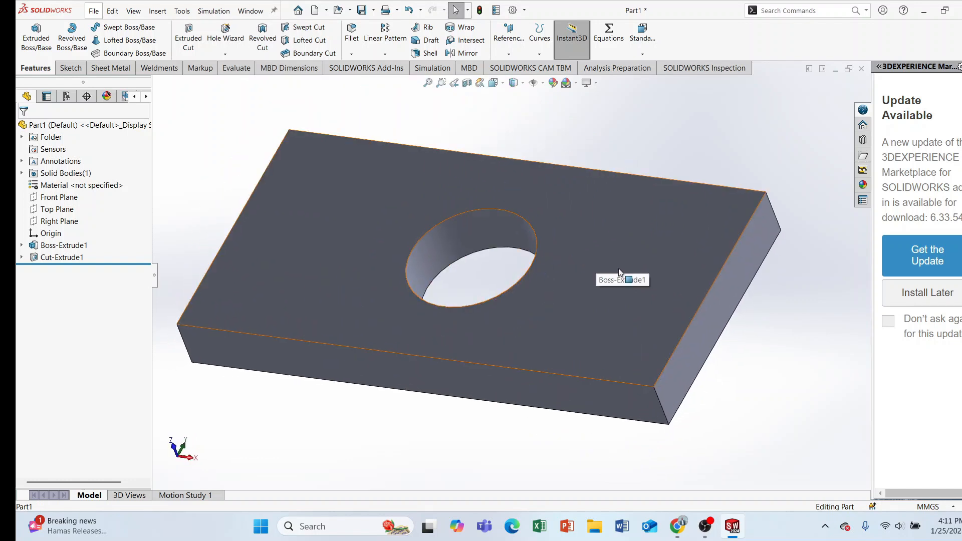
middle_click_drag(619, 272, 479, 198)
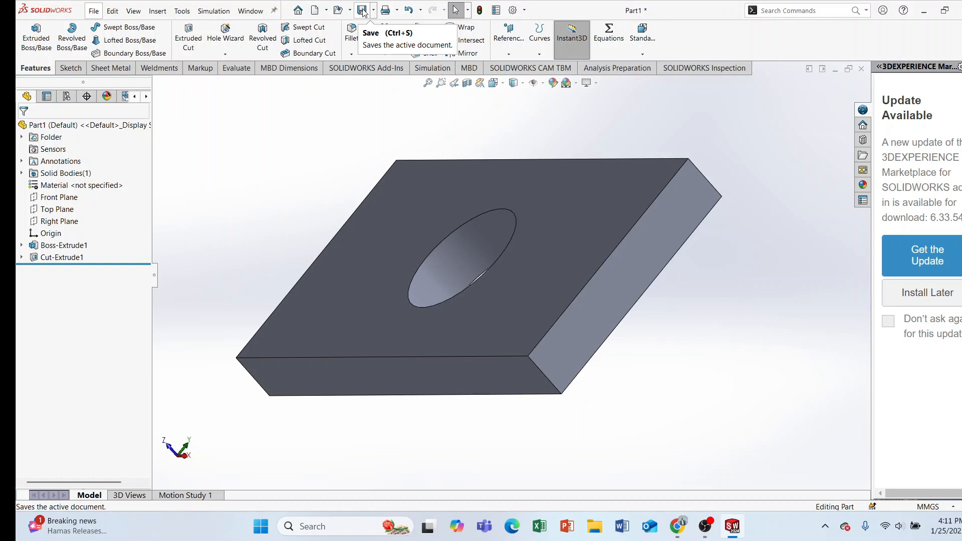
Start saving the part and browse to the TRANNING folder on the Desktop as the save location
left_click(362, 10)
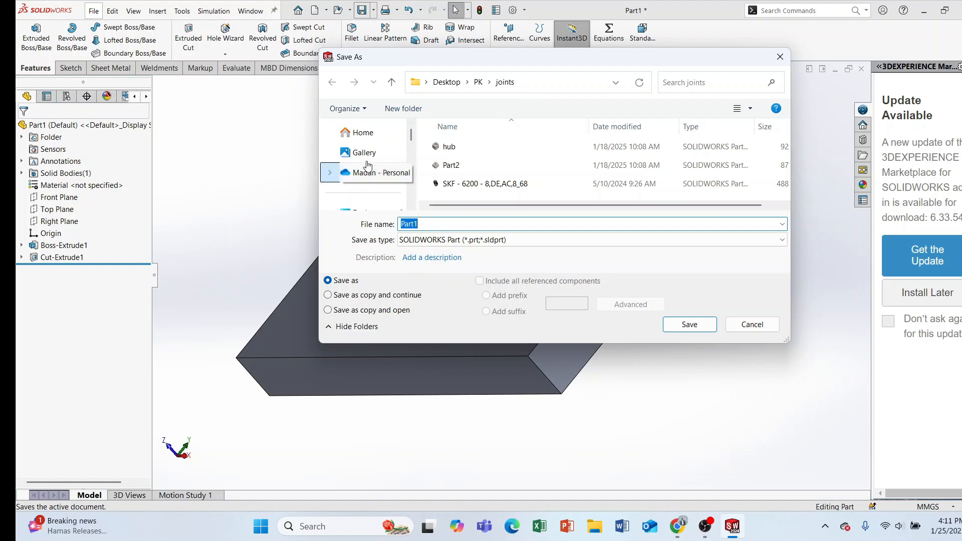
scroll(367, 162, "down", 2)
scroll(368, 158, "up", 2)
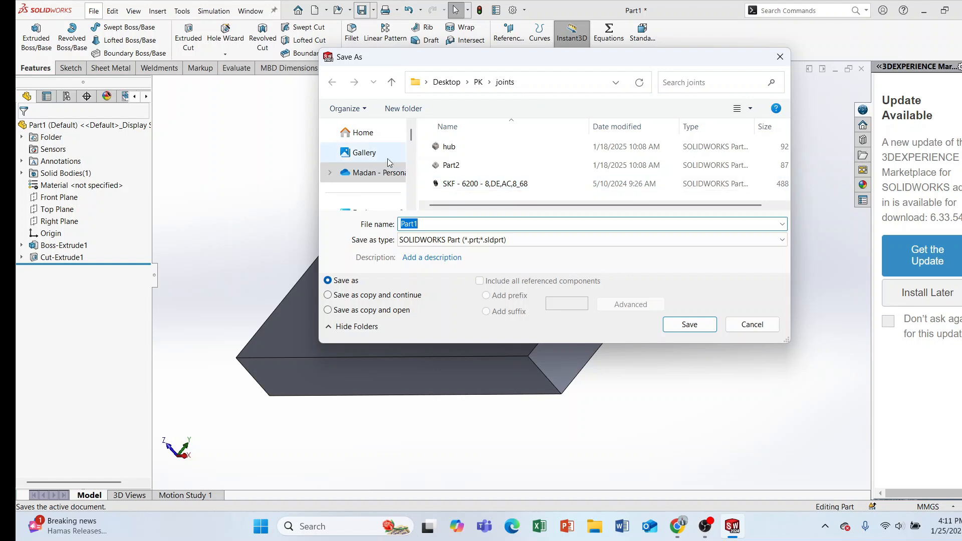
scroll(376, 170, "down", 2)
left_click(371, 172)
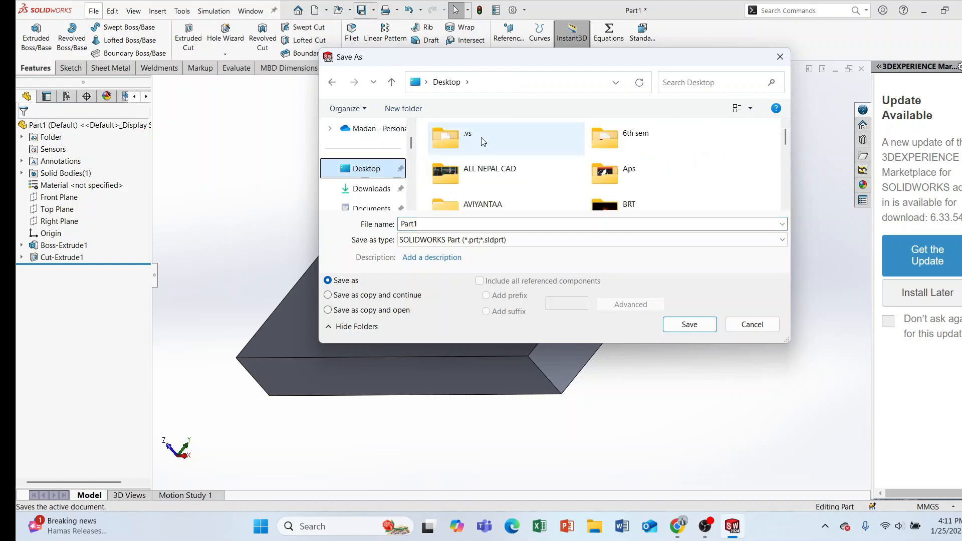
scroll(515, 170, "down", 1)
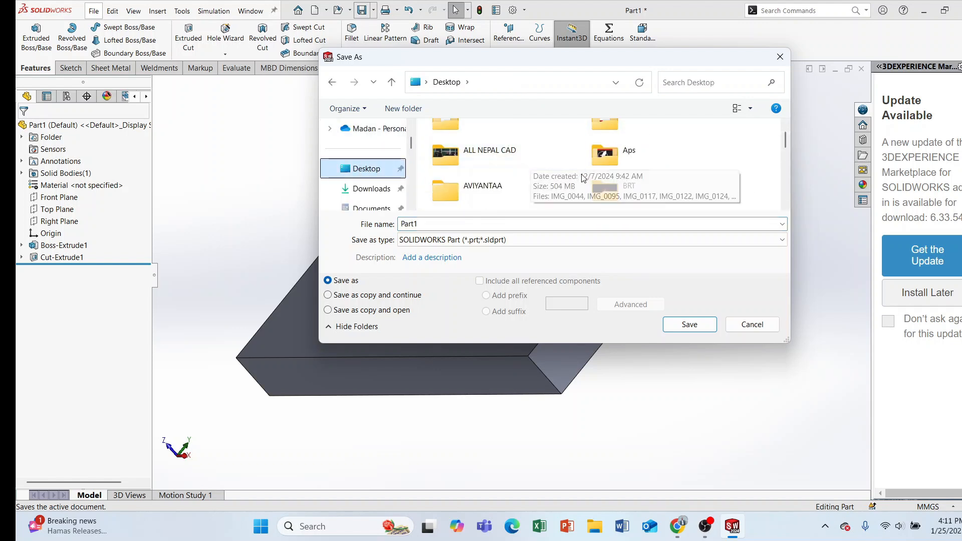
scroll(541, 178, "down", 2)
scroll(544, 179, "down", 5)
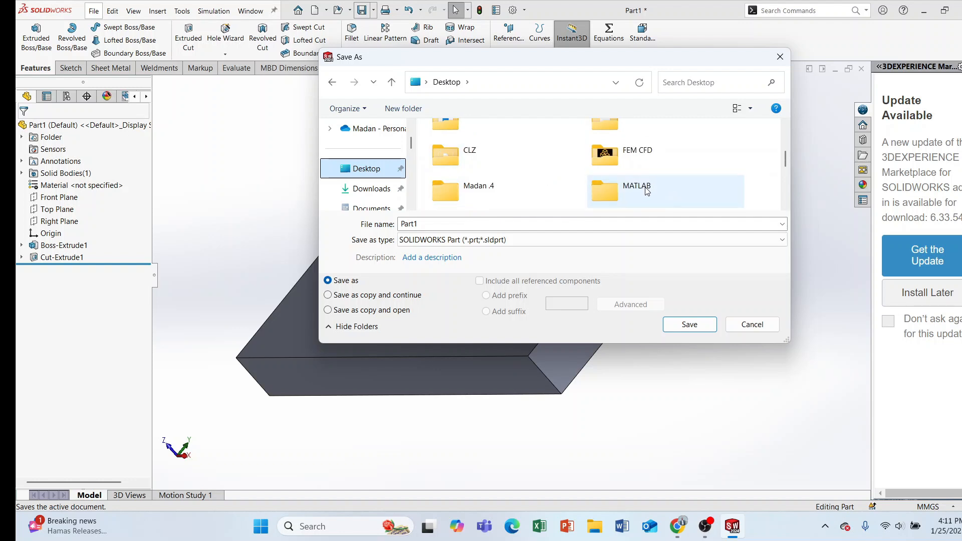
scroll(521, 185, "down", 5)
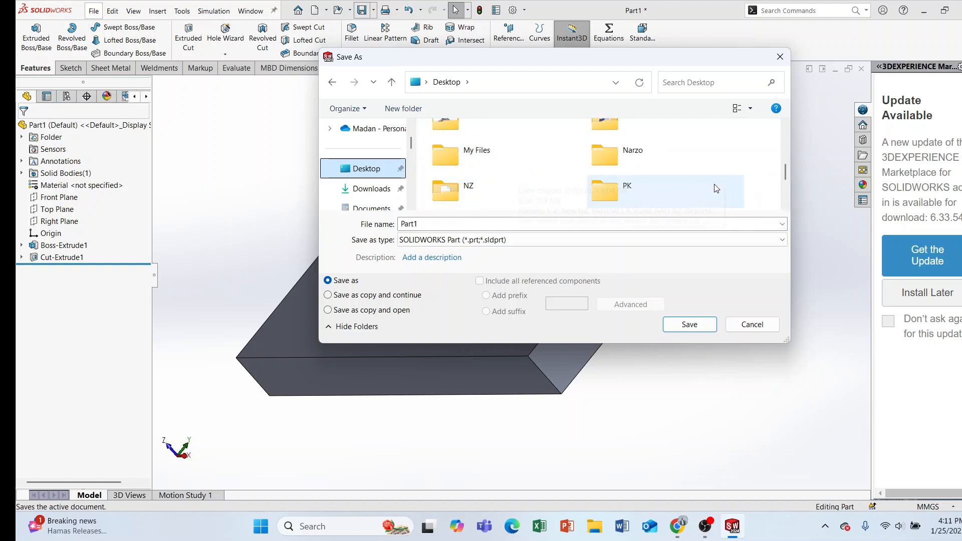
scroll(706, 189, "down", 2)
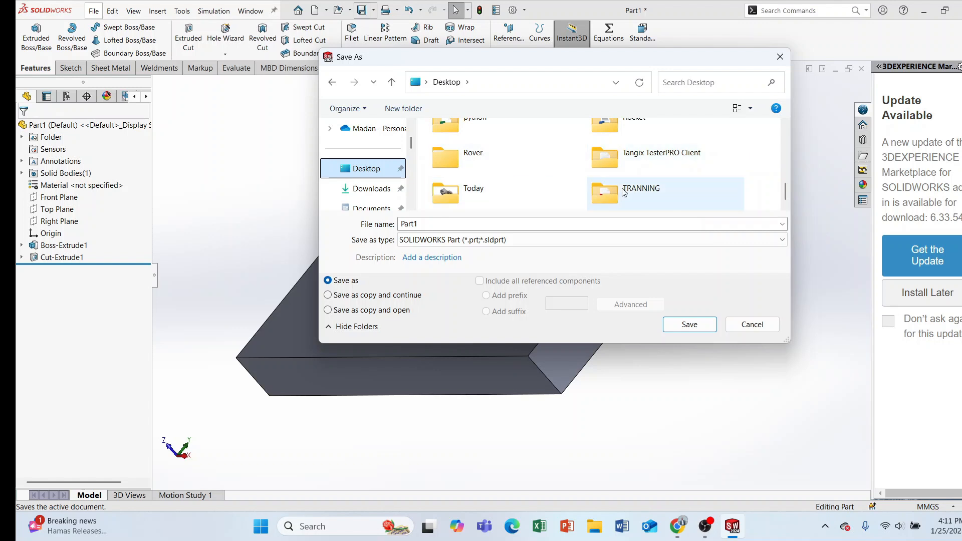
left_click(639, 192)
double_click(638, 189)
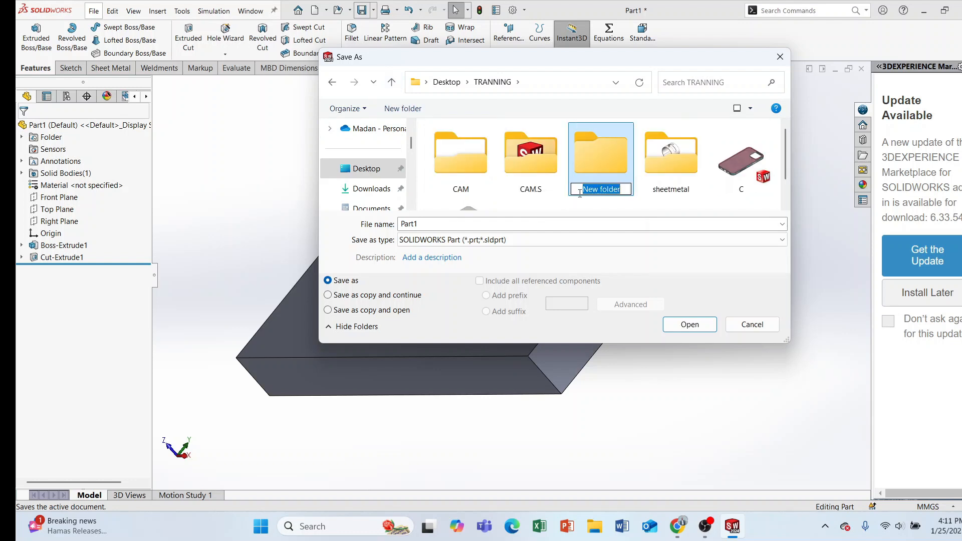
Create a new folder named Tutorials inside the TRANNING folder and open it
key("BackSpace")
type("T")
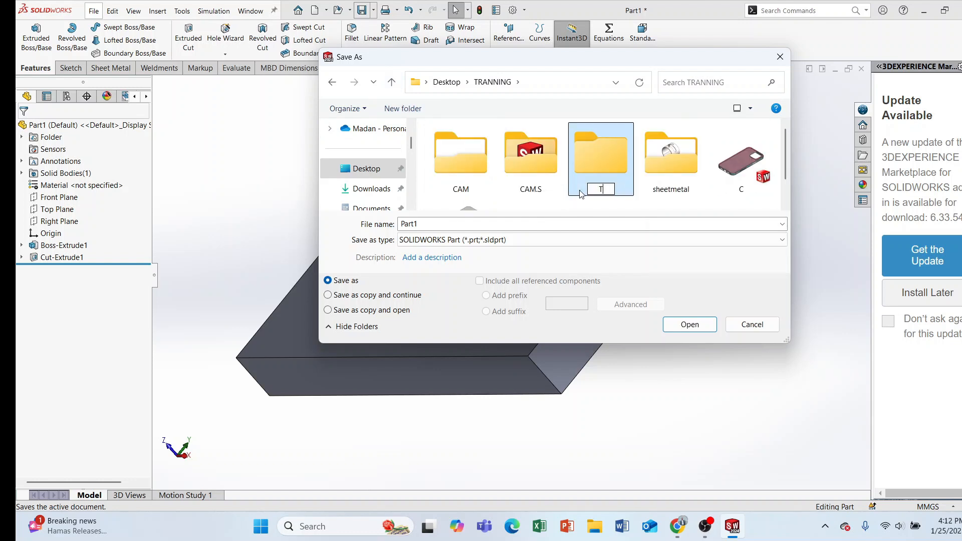
type("utorials")
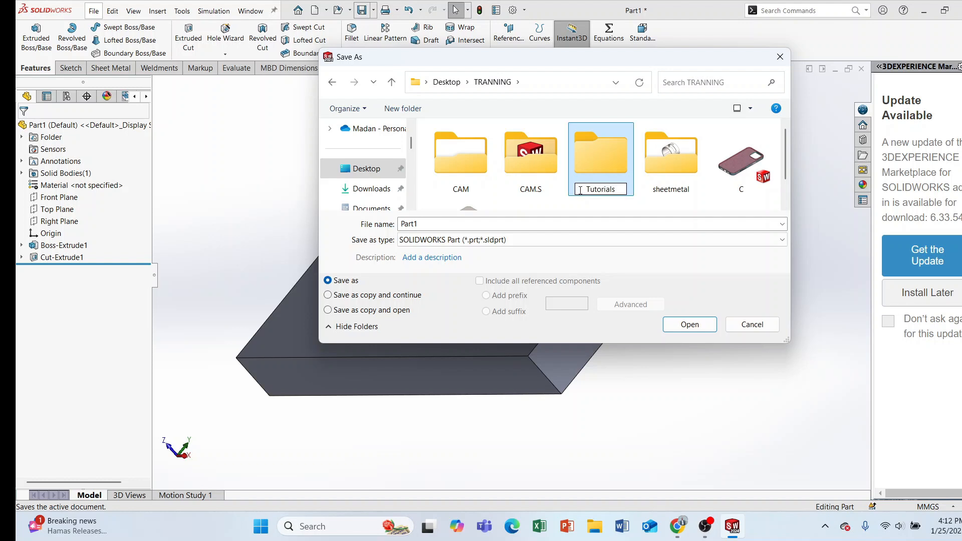
left_click(594, 172)
double_click(600, 160)
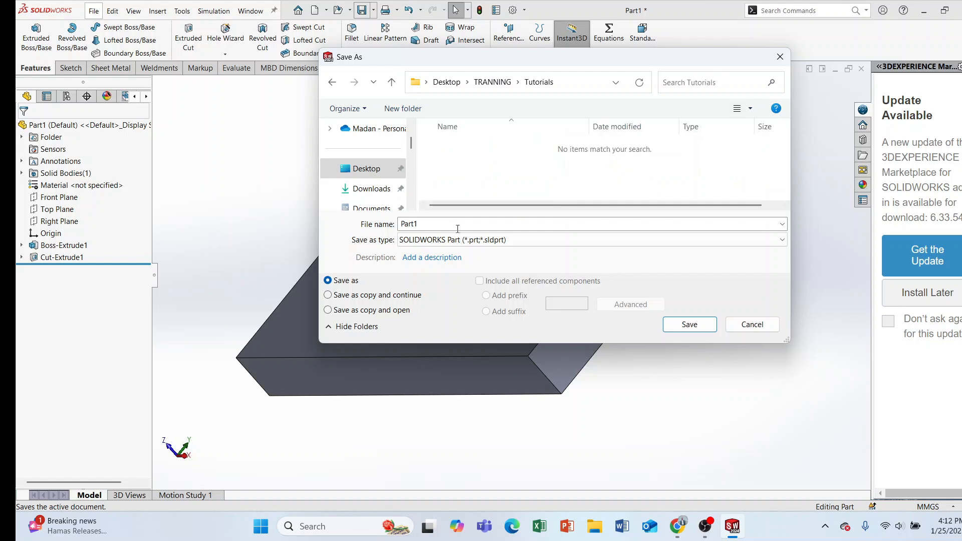
Save the part in the Tutorials folder under the file name !st and close the document
left_click_drag(427, 224, 399, 226)
key("BackSpace")
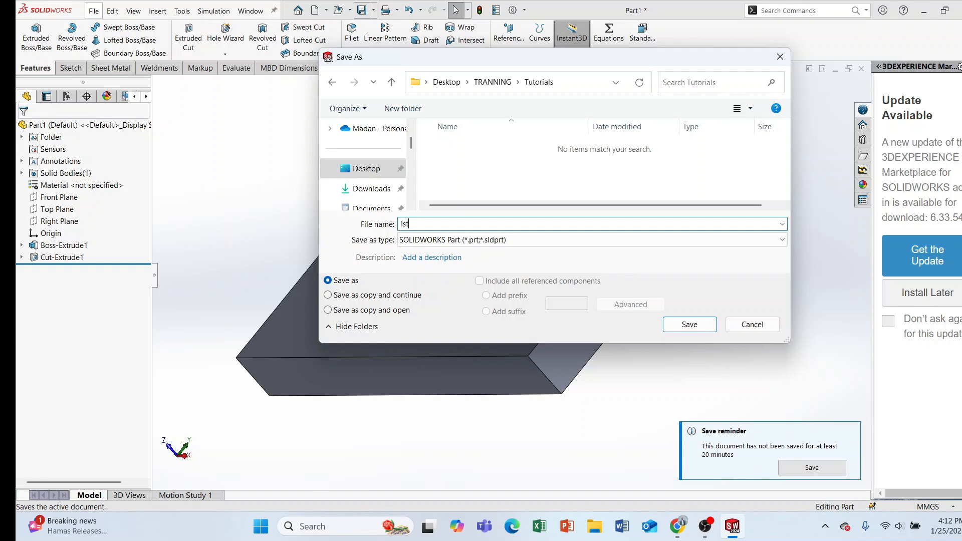
type("1st")
key("Return")
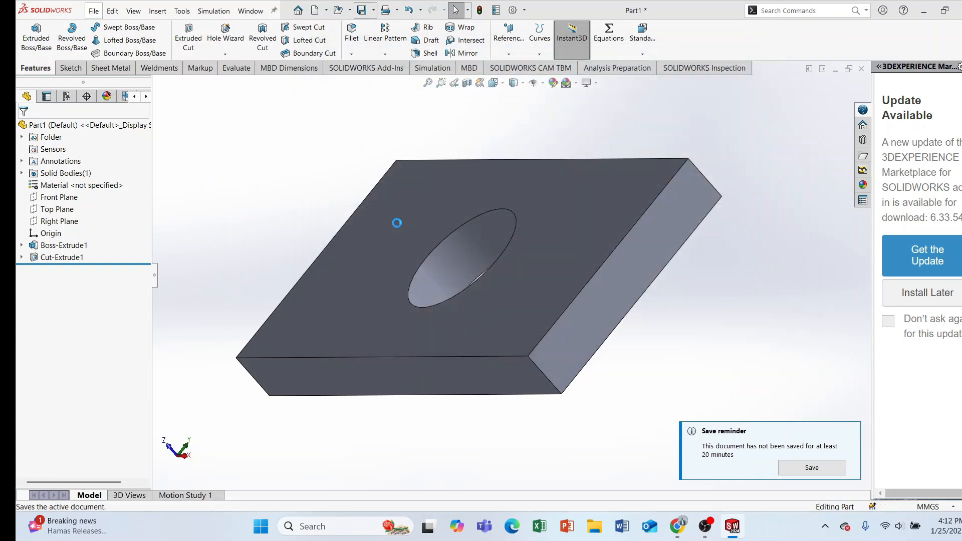
scroll(513, 267, "up", 3)
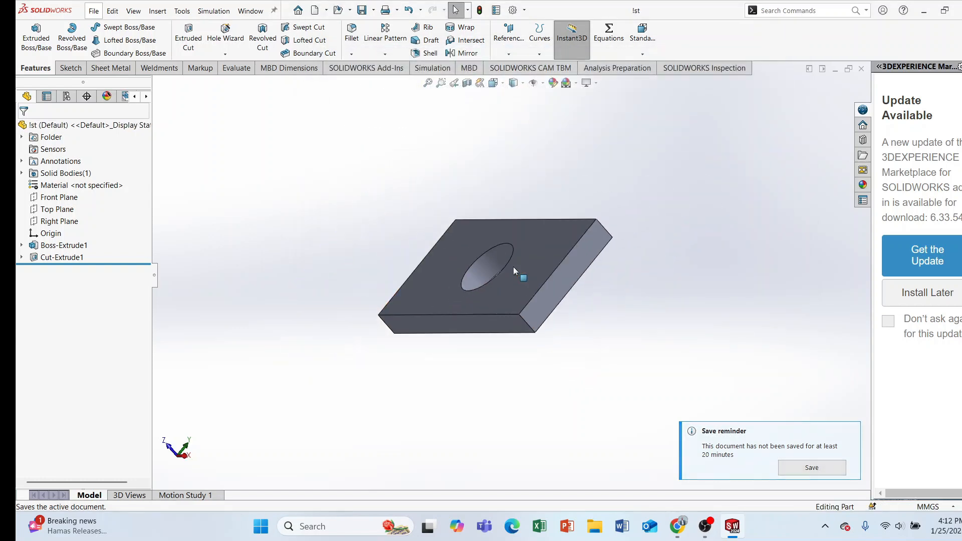
middle_click_drag(603, 272, 596, 307)
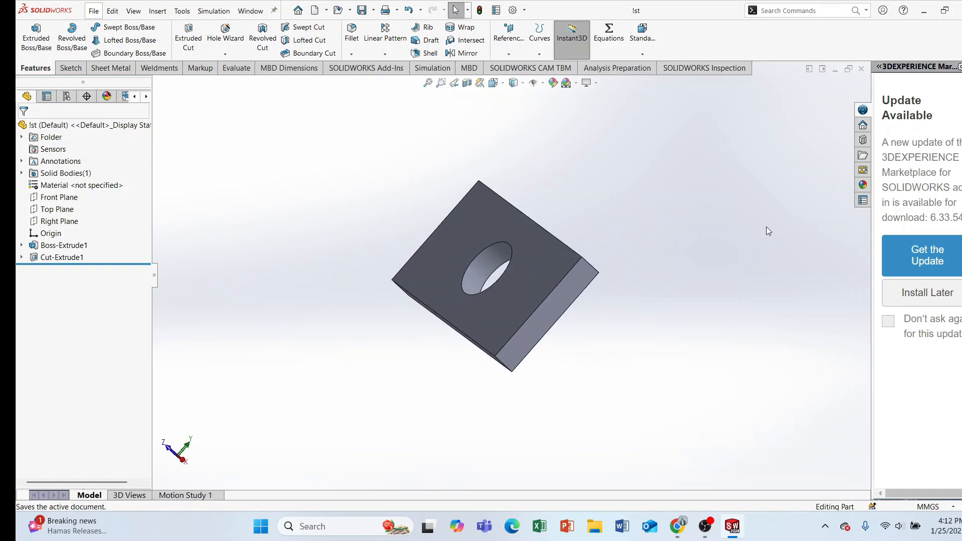
left_click(863, 70)
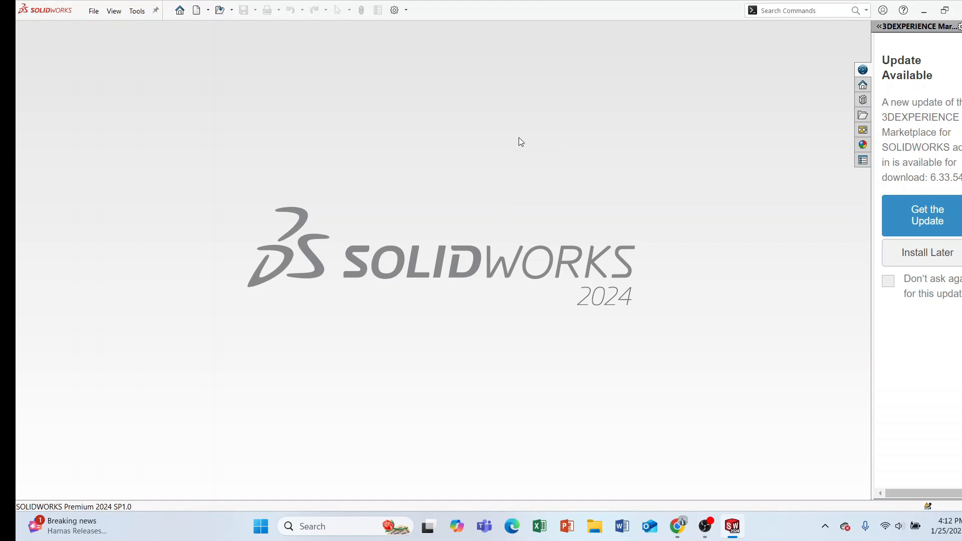
Create a new part document and choose MMGS (millimeter, gram, second) as its unit system
left_click(93, 15)
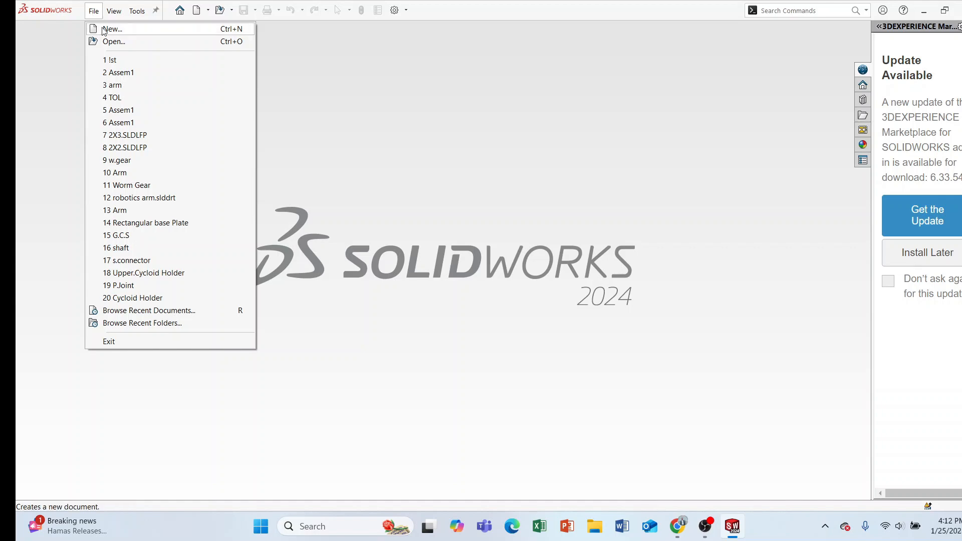
left_click(108, 30)
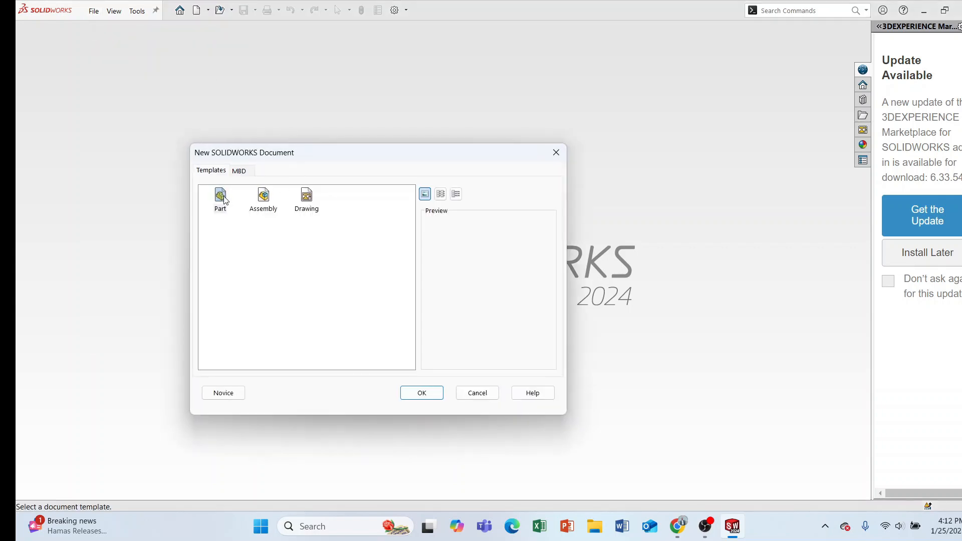
left_click(421, 393)
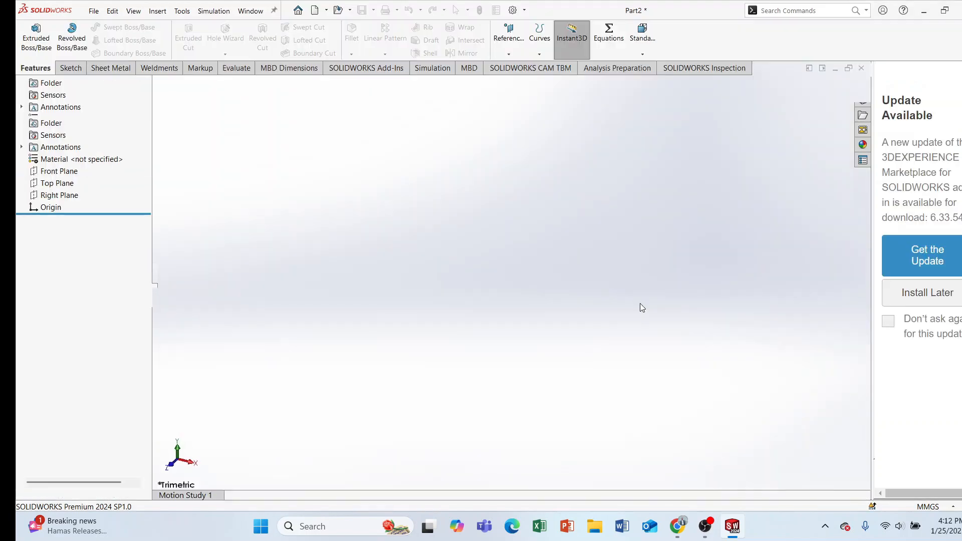
left_click(953, 512)
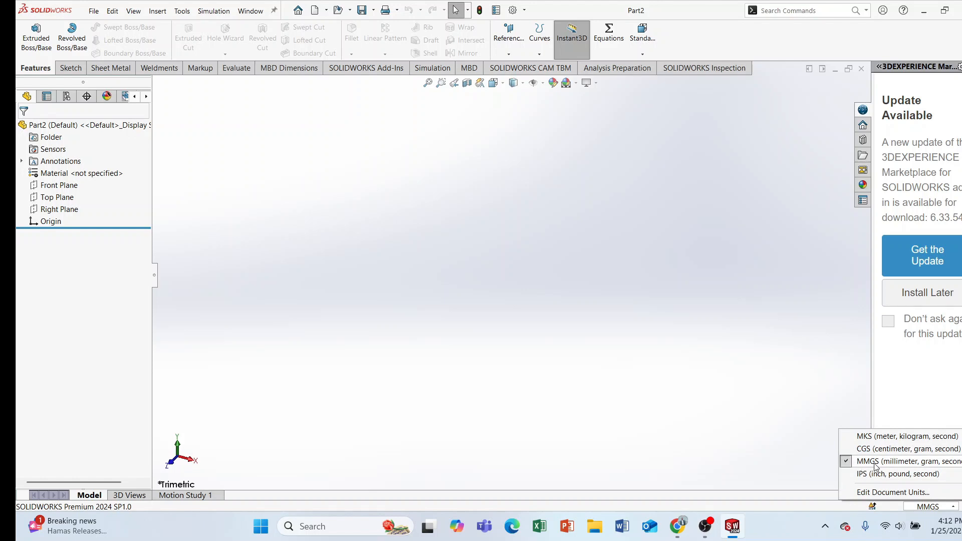
left_click(926, 460)
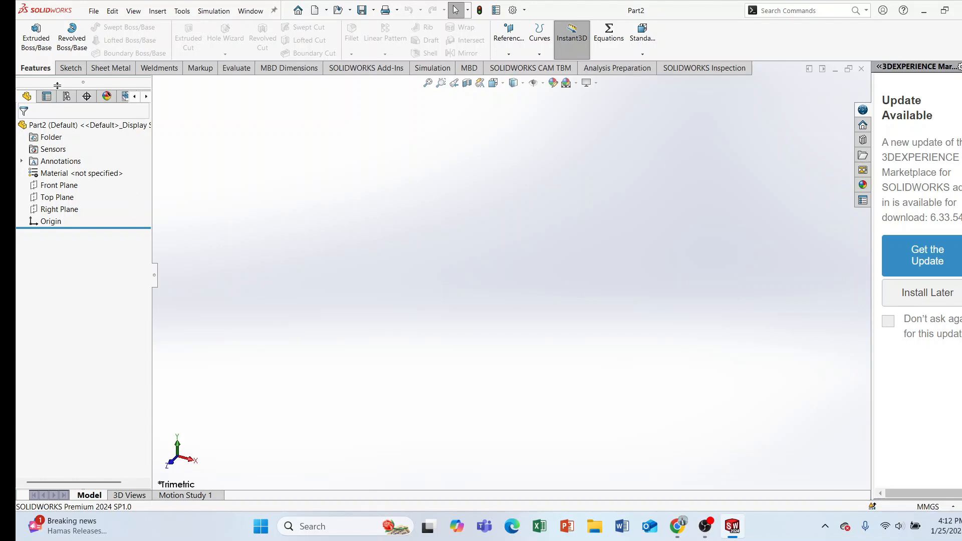
Start a sketch on the Front Plane and draw a slightly tilted line about 73 mm long from above down to the origin
left_click(70, 76)
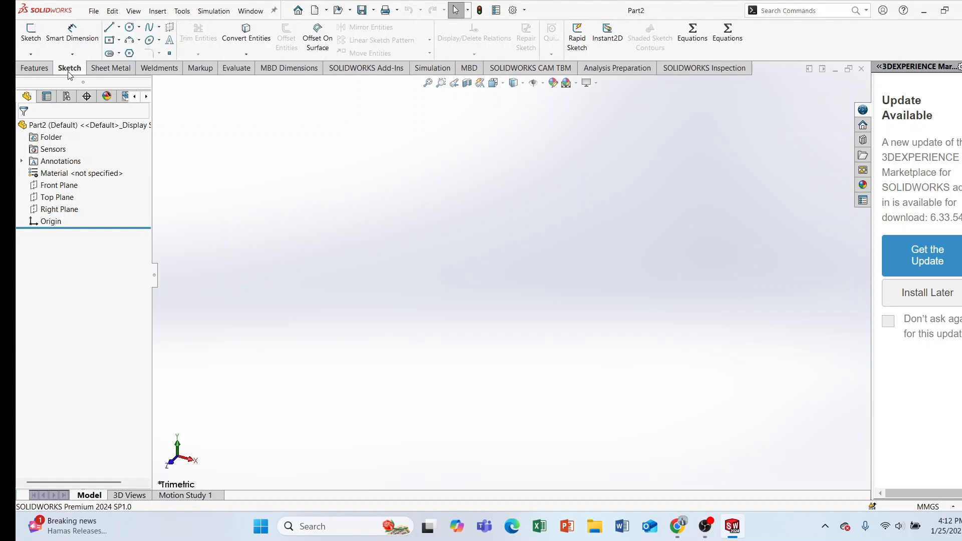
left_click(30, 33)
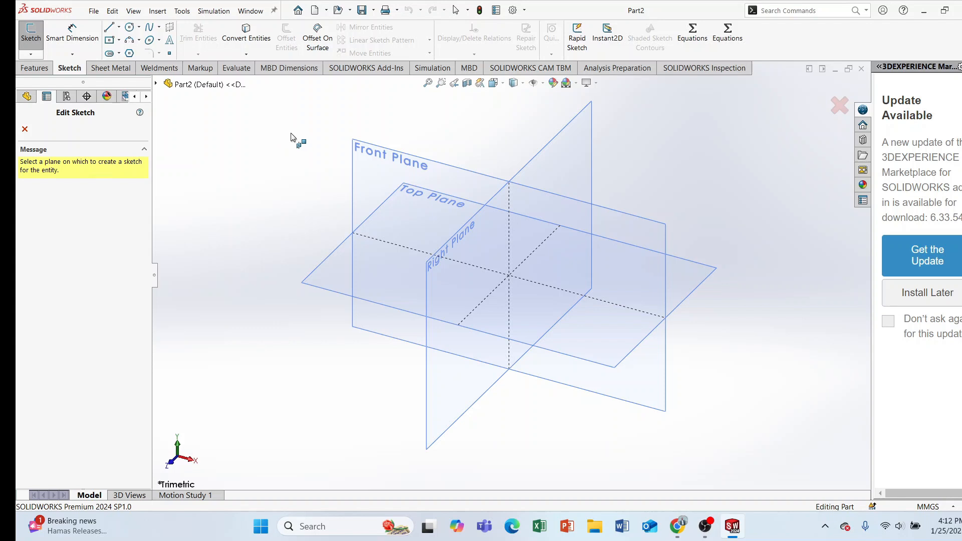
left_click(357, 160)
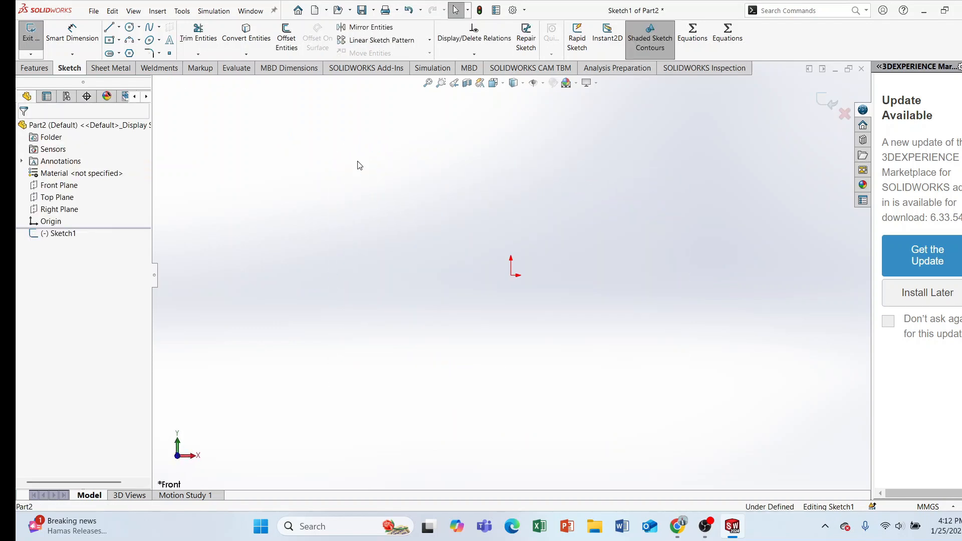
left_click(112, 28)
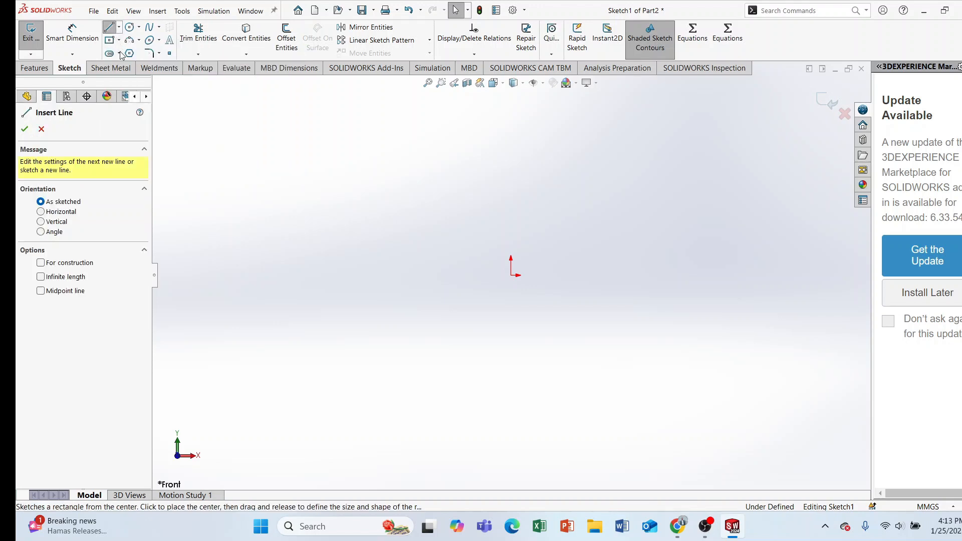
left_click(504, 143)
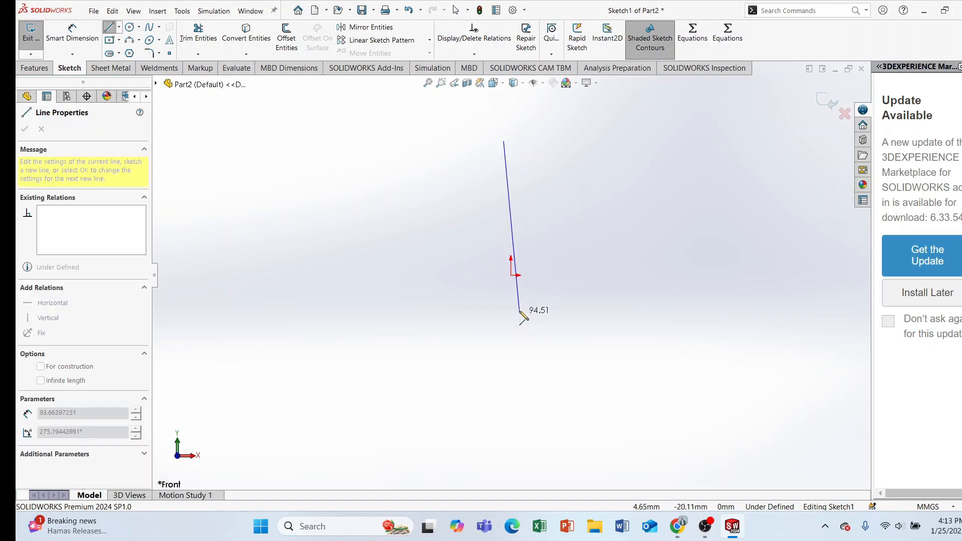
left_click(511, 275)
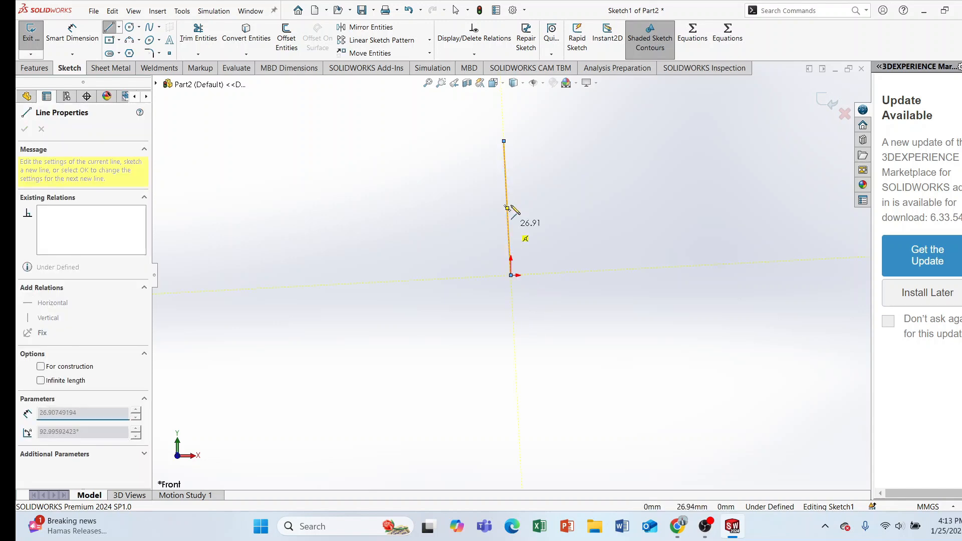
right_click(553, 179)
left_click(576, 180)
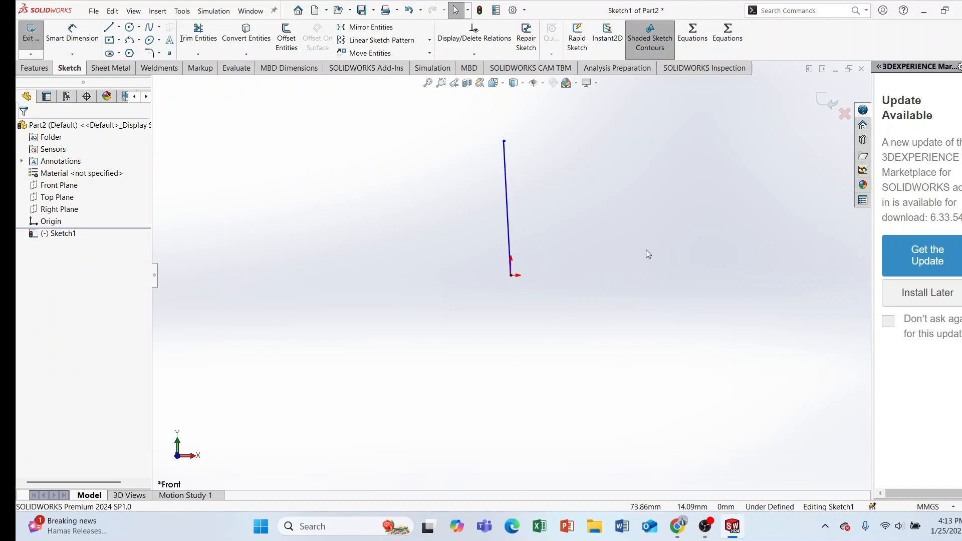
Apply a Vertical relation to the tilted line that ends at the origin
right_click(505, 197)
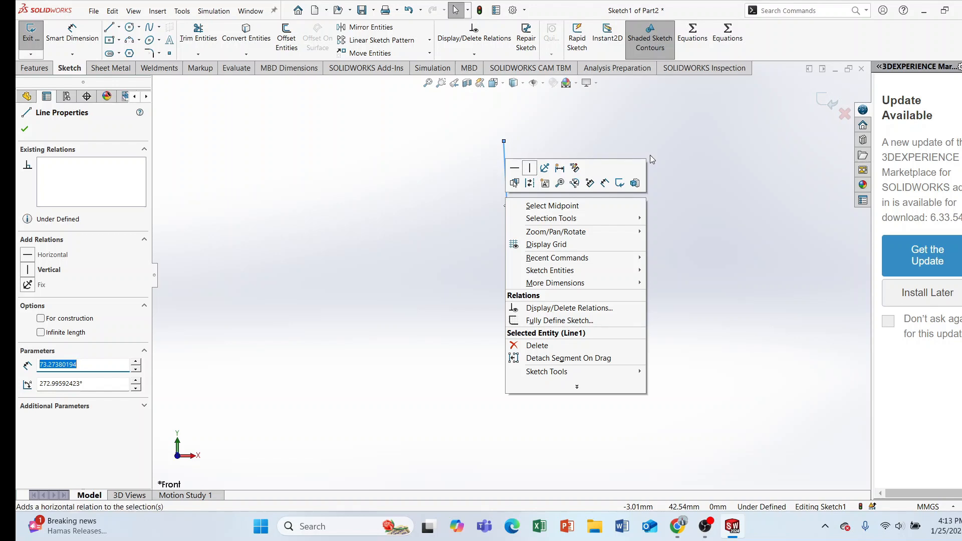
left_click(529, 170)
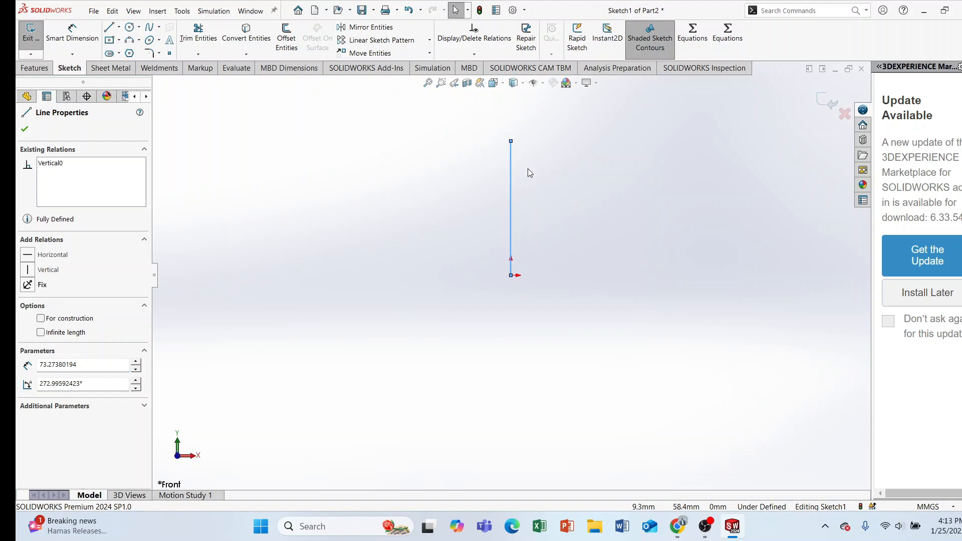
left_click(625, 249)
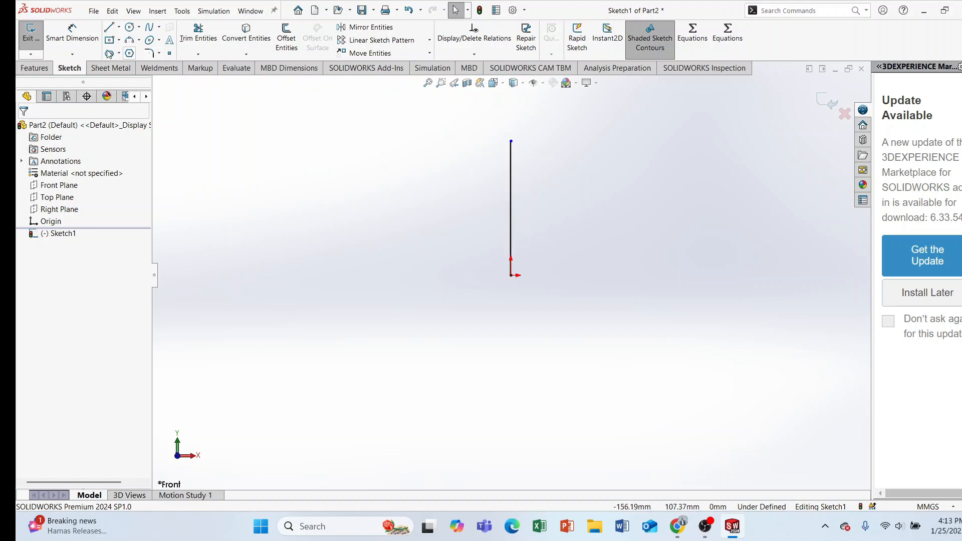
Dimension the vertical line's length with Smart Dimension and set it to 20 mm
left_click(72, 33)
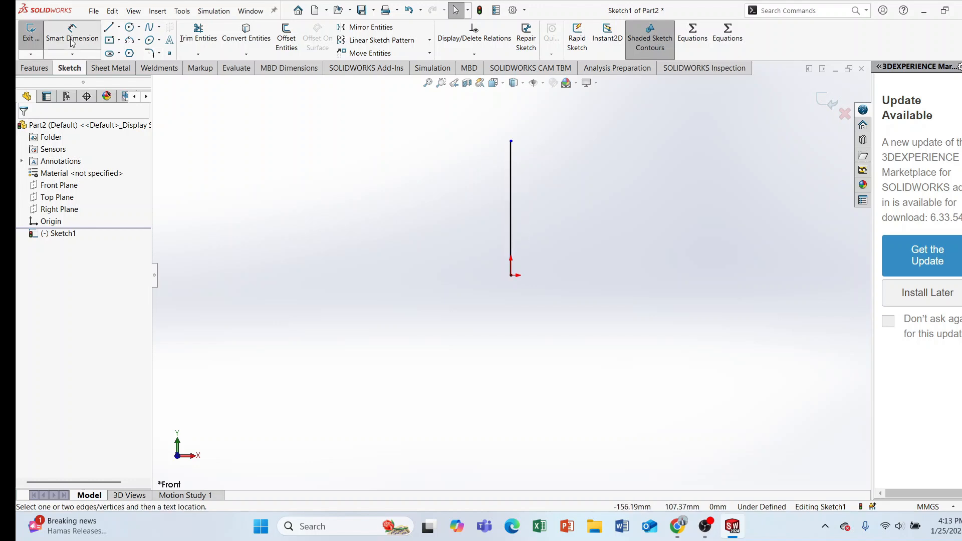
left_click(511, 191)
left_click(725, 202)
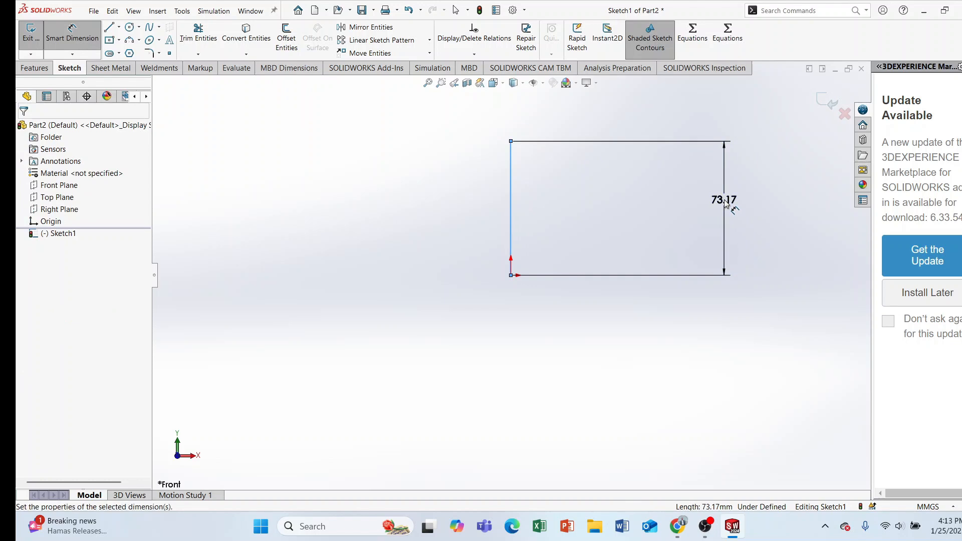
key("BackSpace")
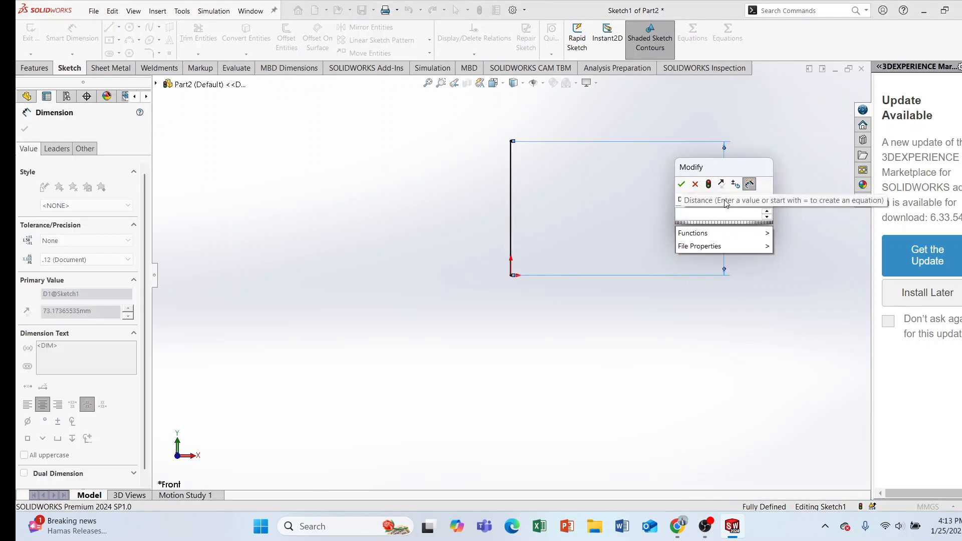
type("20")
key("Return")
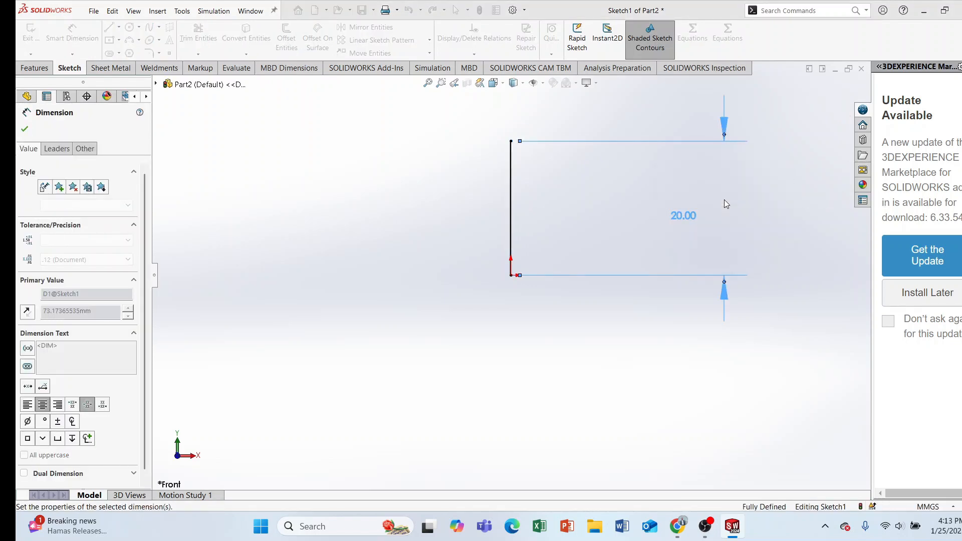
Draw three connected lines from the vertical line's upper end back to the origin, closing a rectangle about 12 mm wide
left_click(24, 129)
left_click(109, 27)
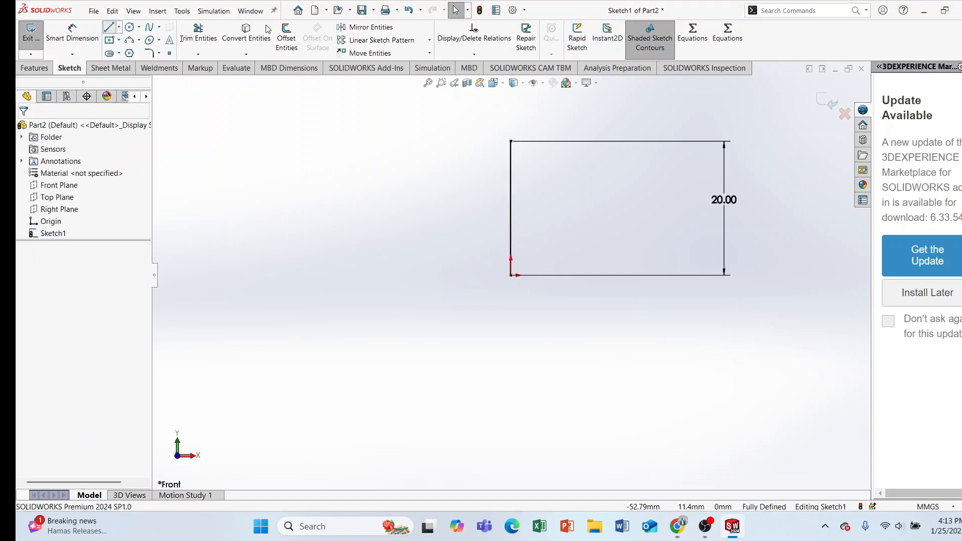
left_click(511, 142)
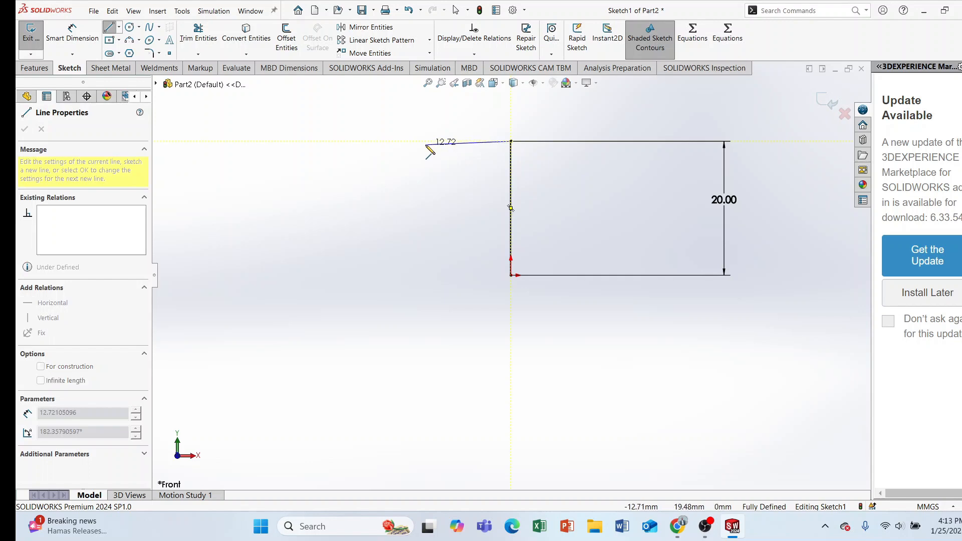
left_click(431, 141)
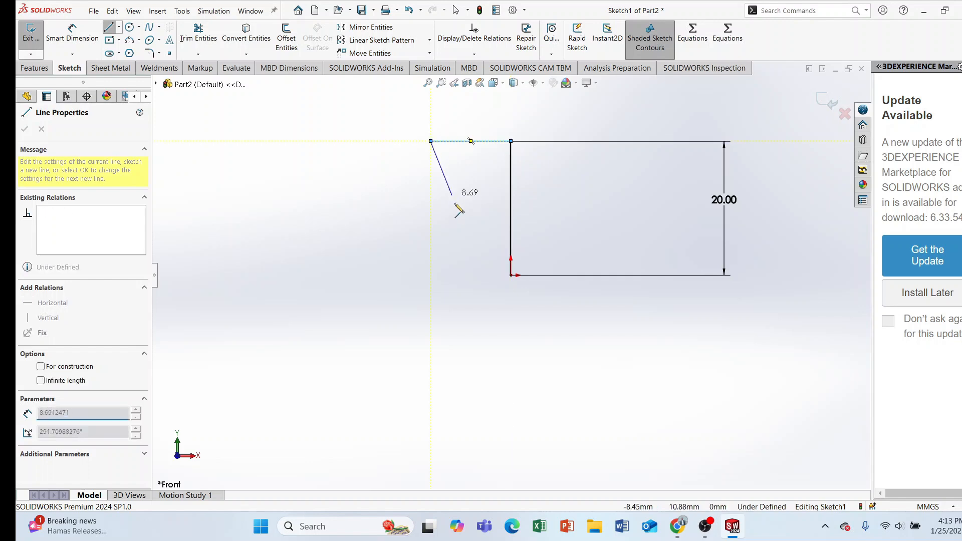
left_click(431, 275)
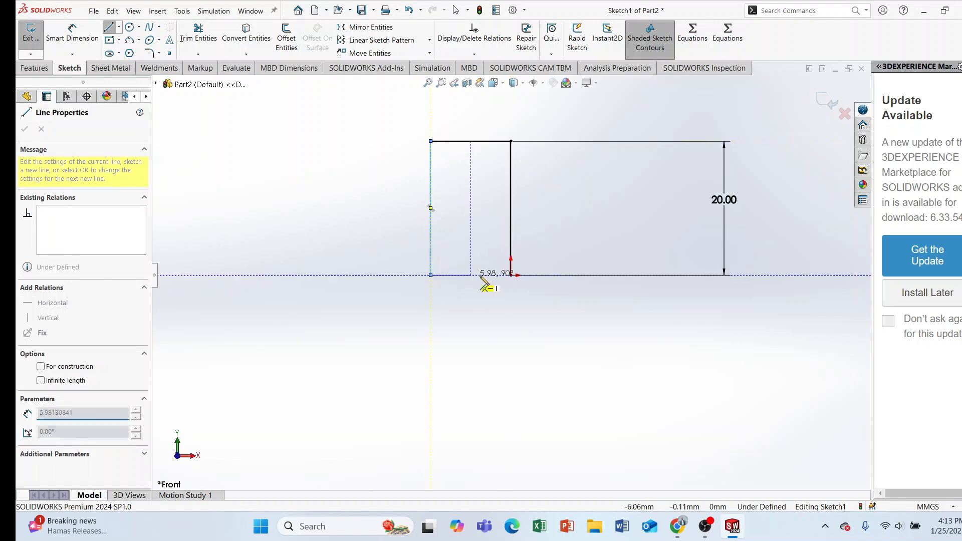
left_click(511, 275)
right_click(494, 322)
left_click(544, 324)
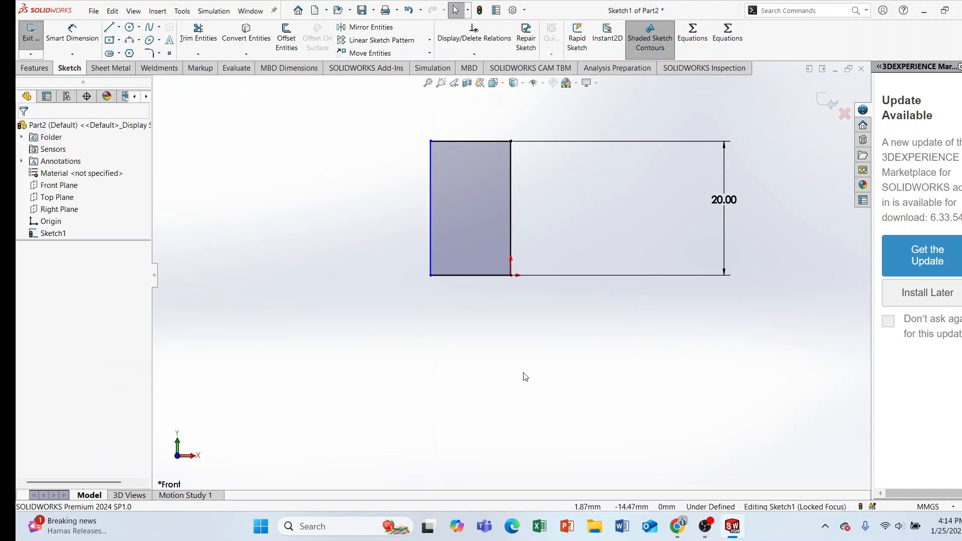
Dimension the distance between the rectangle's two vertical lines with Smart Dimension and set it to 20 mm
left_click(430, 237)
left_click(77, 43)
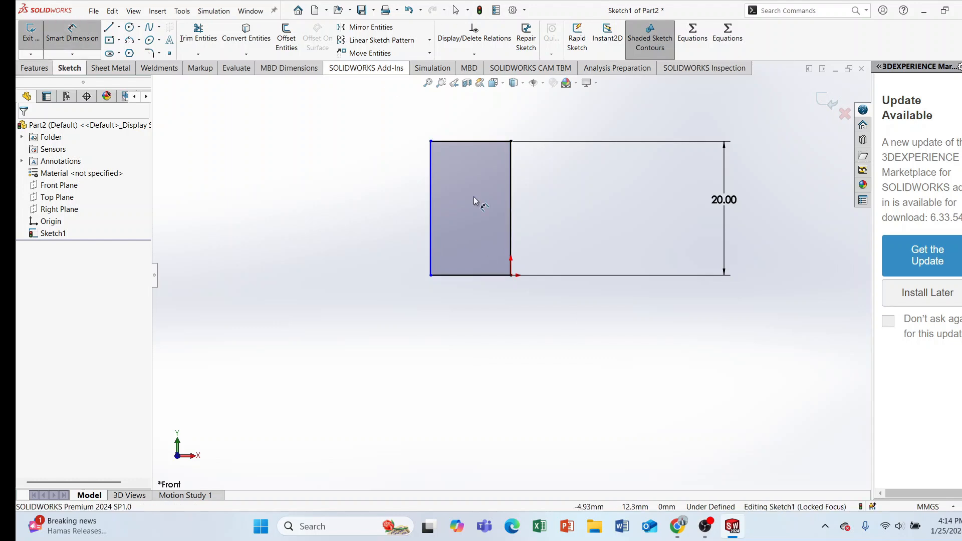
left_click(430, 212)
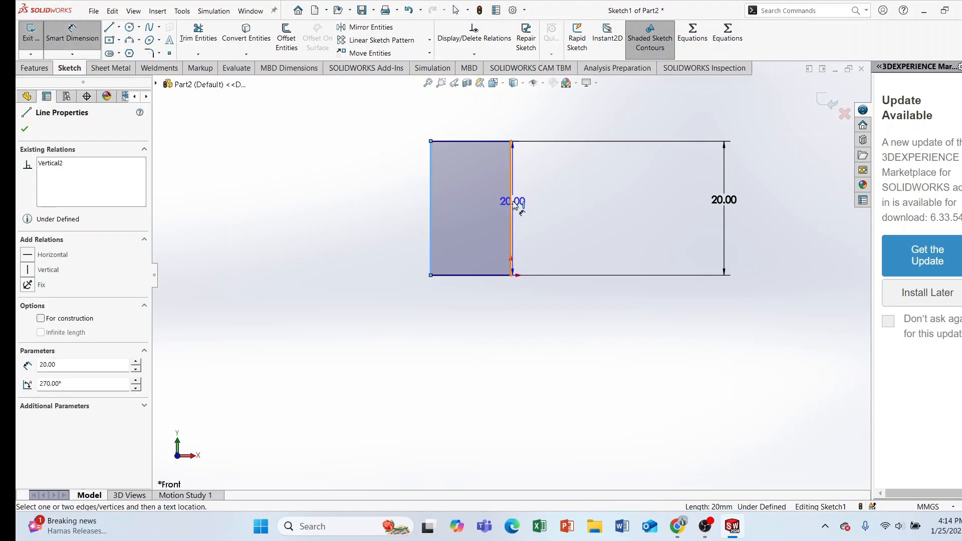
left_click(512, 205)
left_click(494, 113)
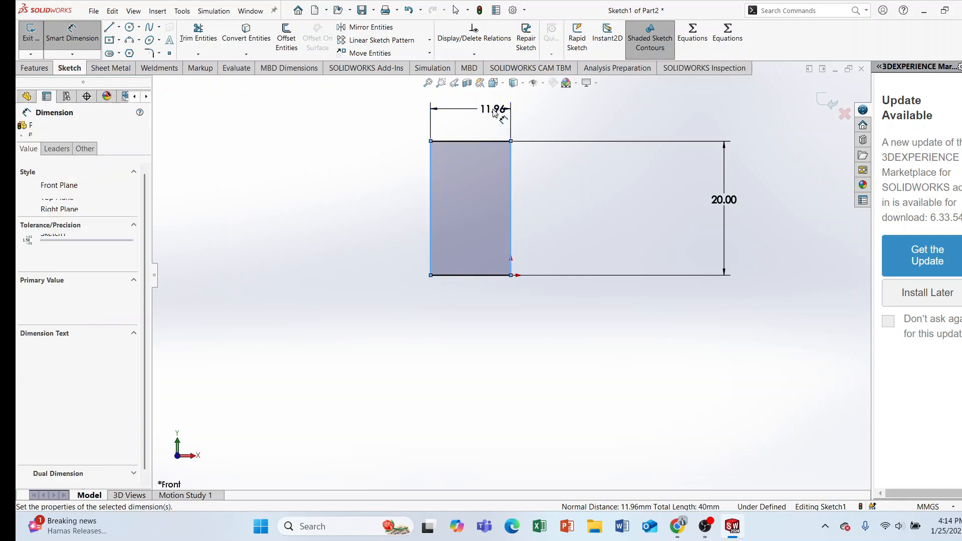
key("BackSpace")
type("20")
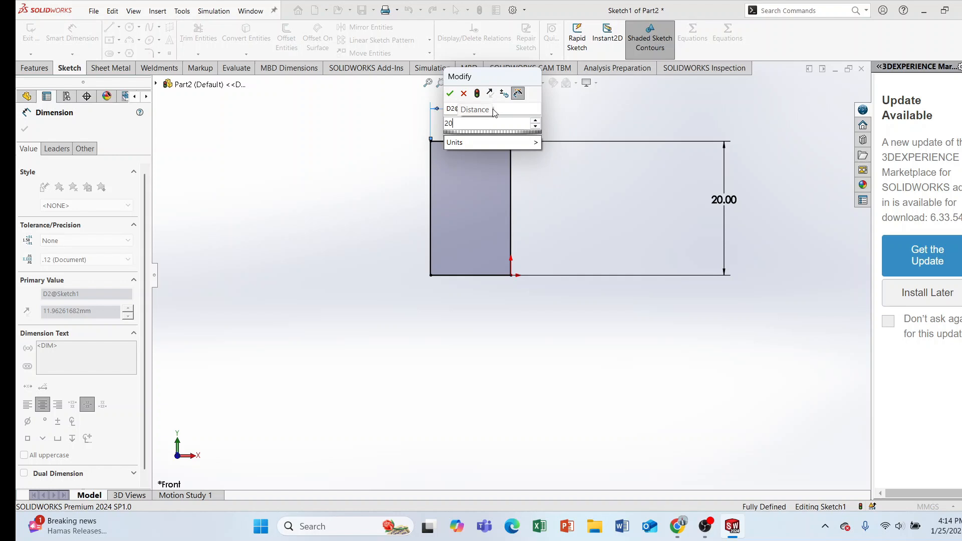
key("Return")
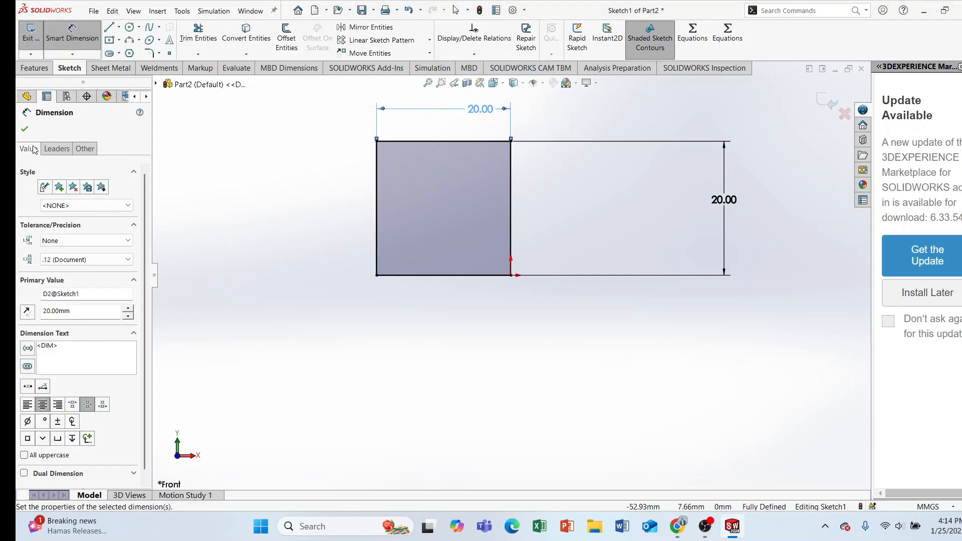
left_click(24, 129)
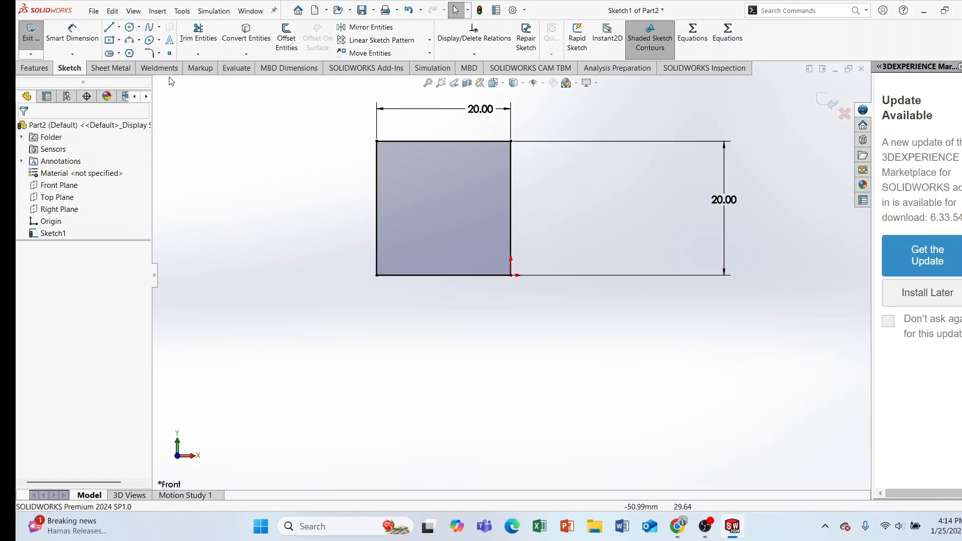
Start a Sketch Fillet at the square's upper-left corner and set the fillet radius to 2 mm
left_click(151, 56)
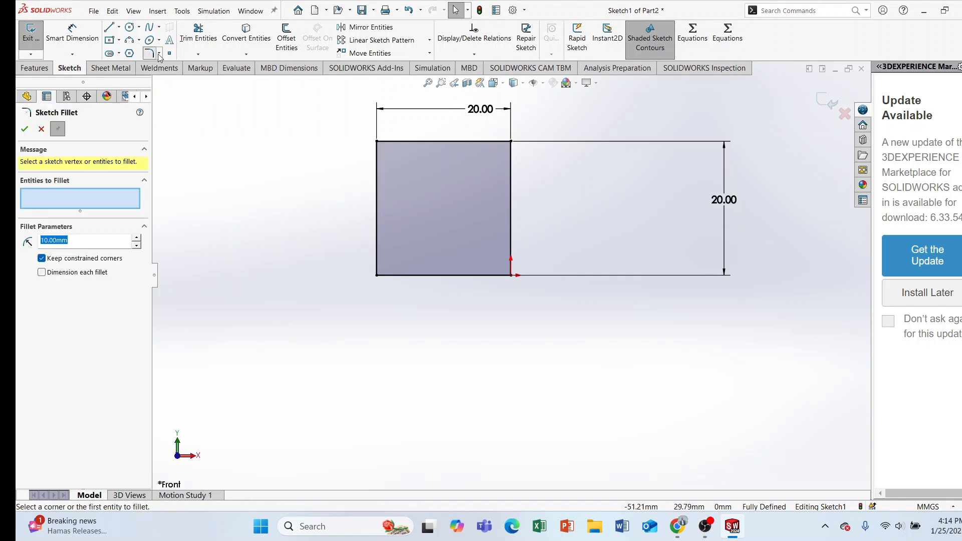
left_click(377, 141)
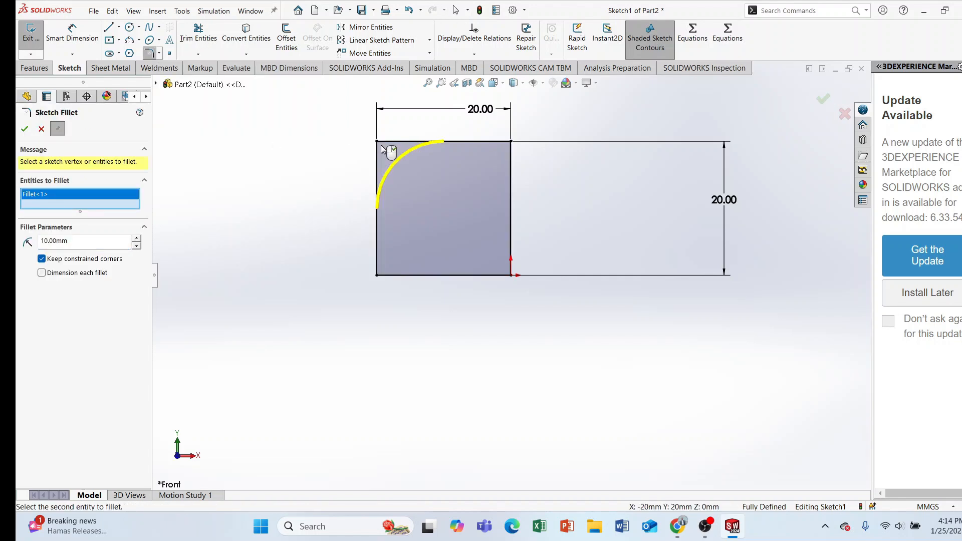
left_click(511, 141)
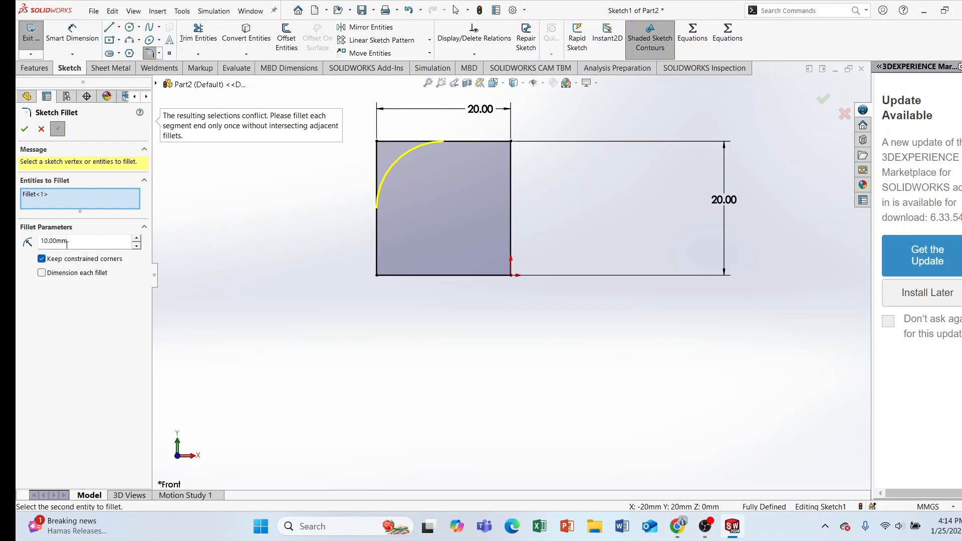
left_click_drag(62, 242, 44, 242)
key("BackSpace")
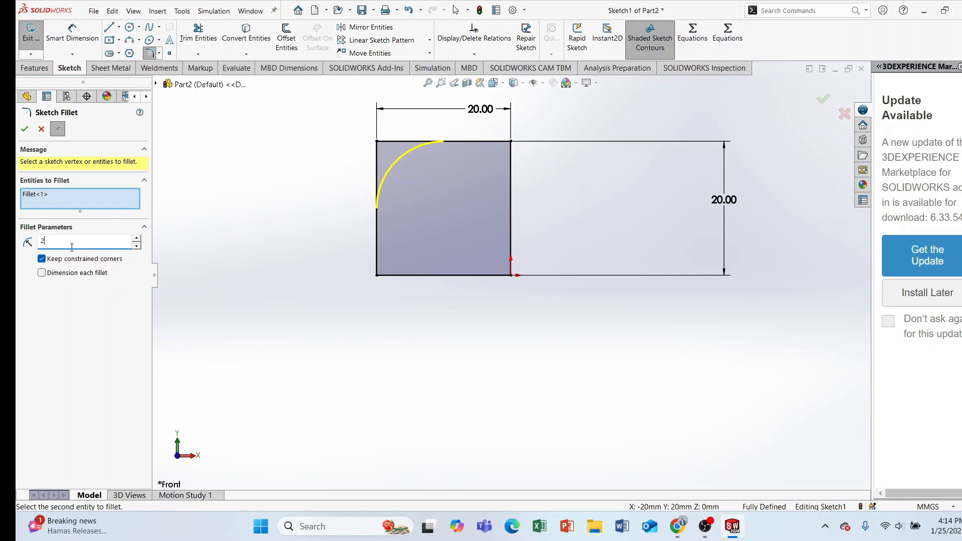
key("Return")
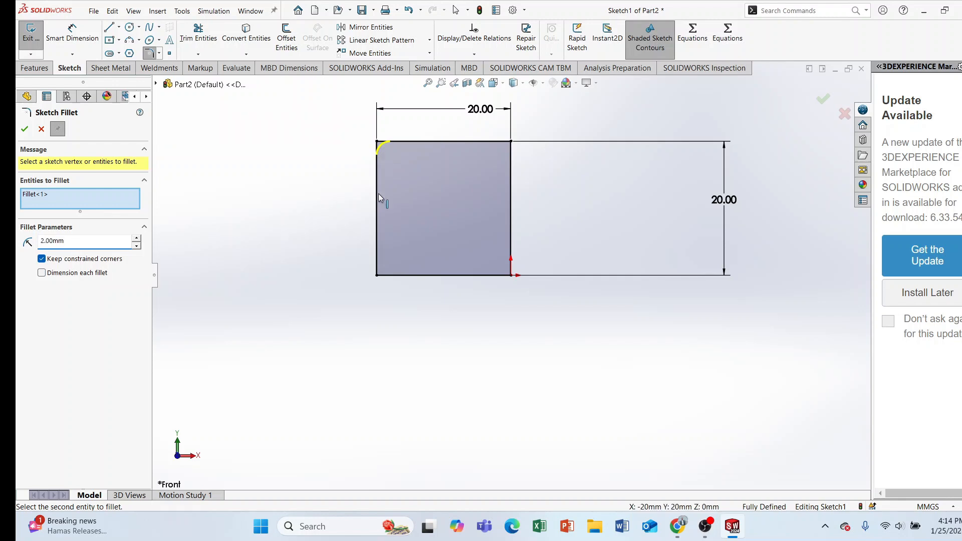
left_click(510, 142)
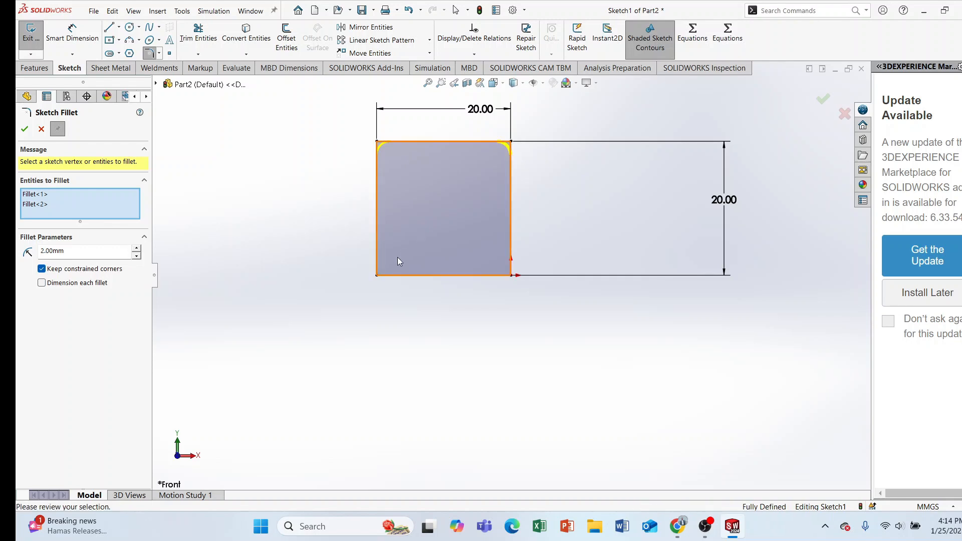
left_click(377, 275)
left_click(511, 275)
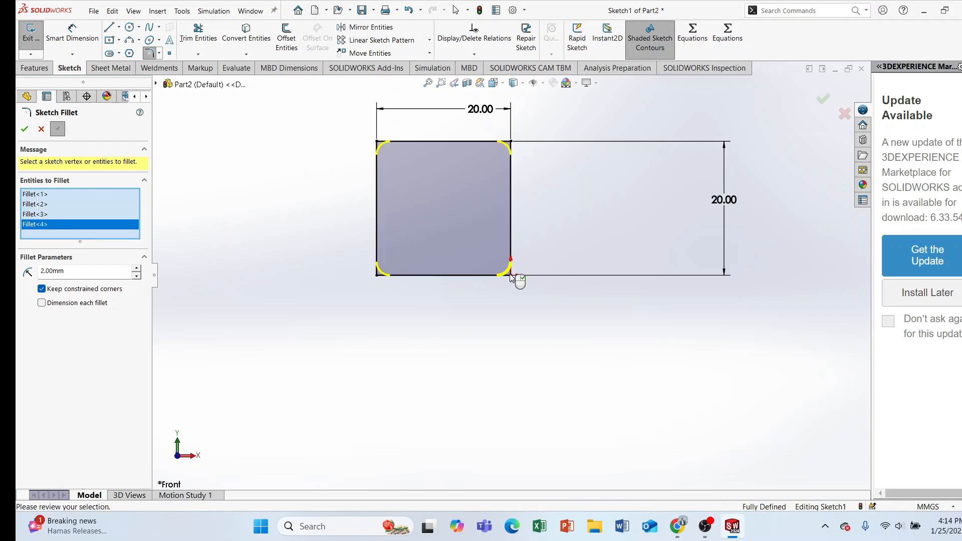
right_click(56, 205)
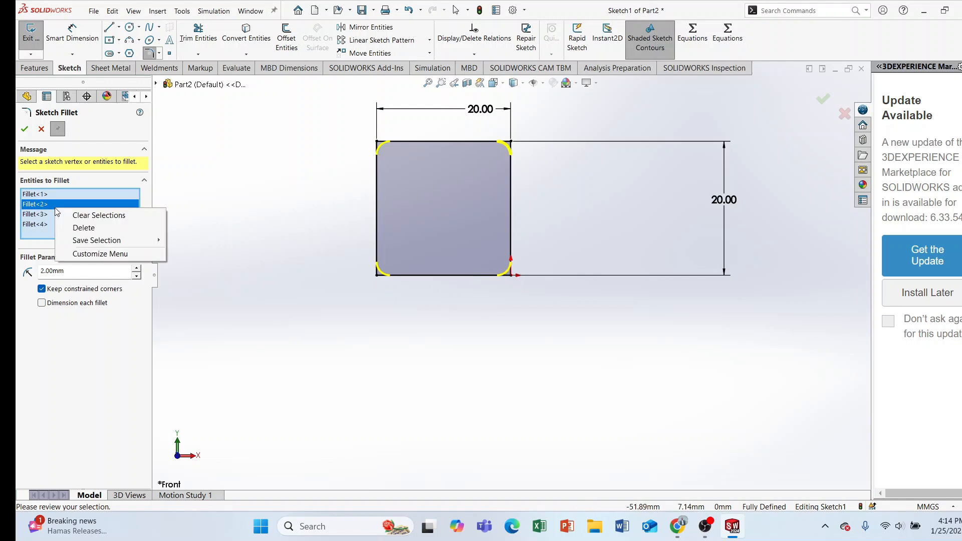
left_click(99, 216)
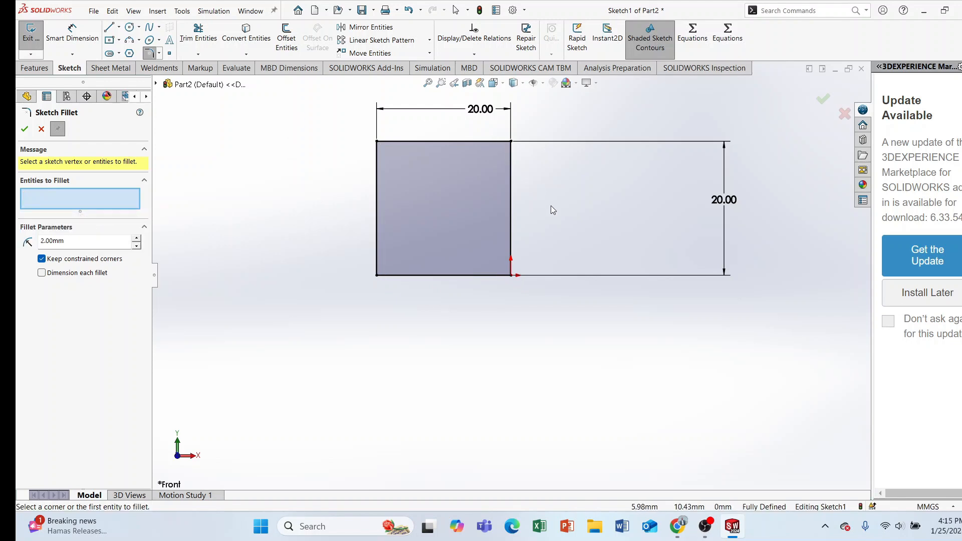
left_click_drag(552, 208, 313, 125)
right_click(62, 199)
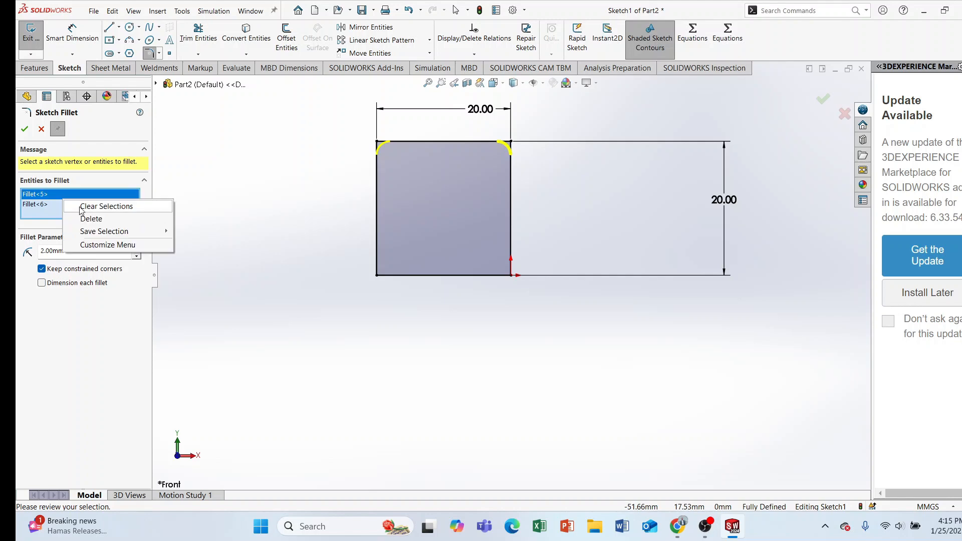
left_click(95, 206)
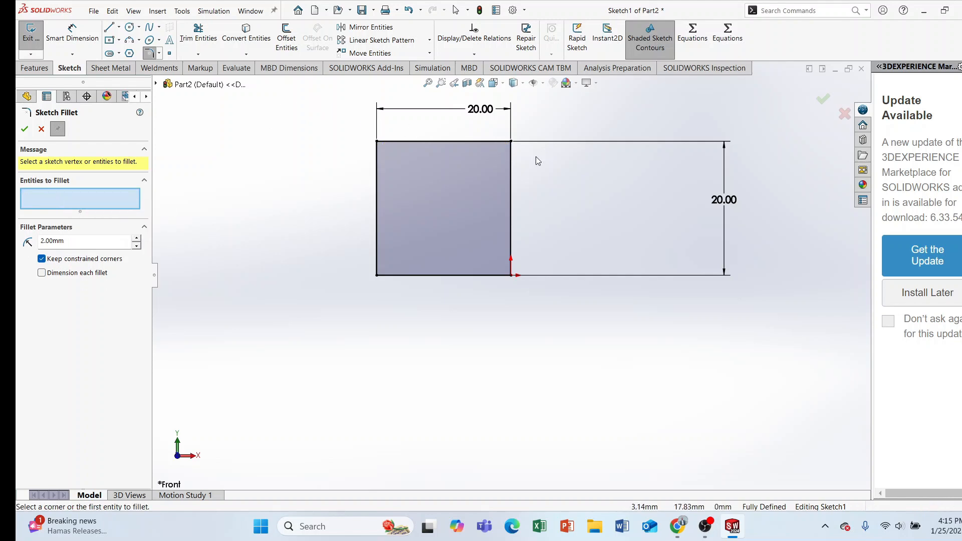
Select all four corners of the square and apply the 2 mm sketch fillet to them
left_click_drag(364, 121, 279, 158)
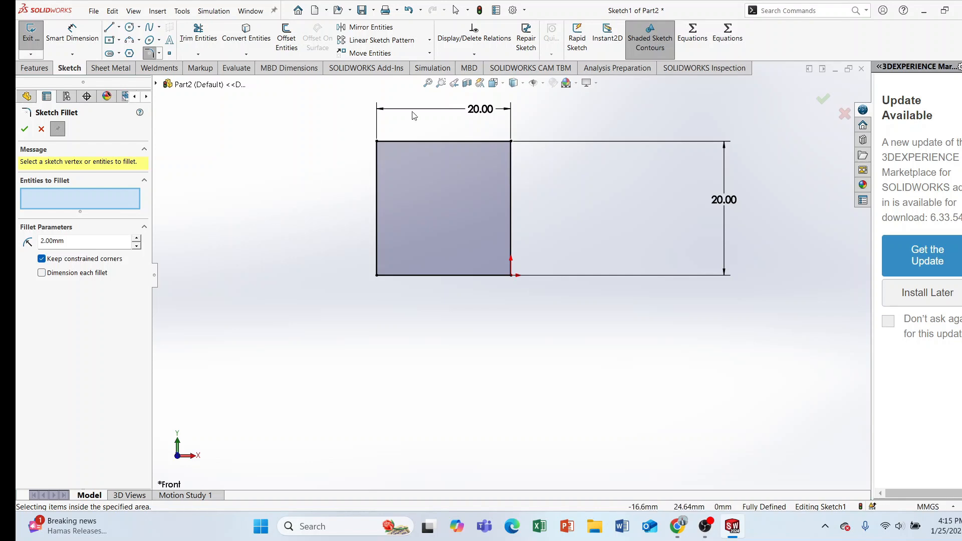
left_click_drag(414, 116, 546, 243)
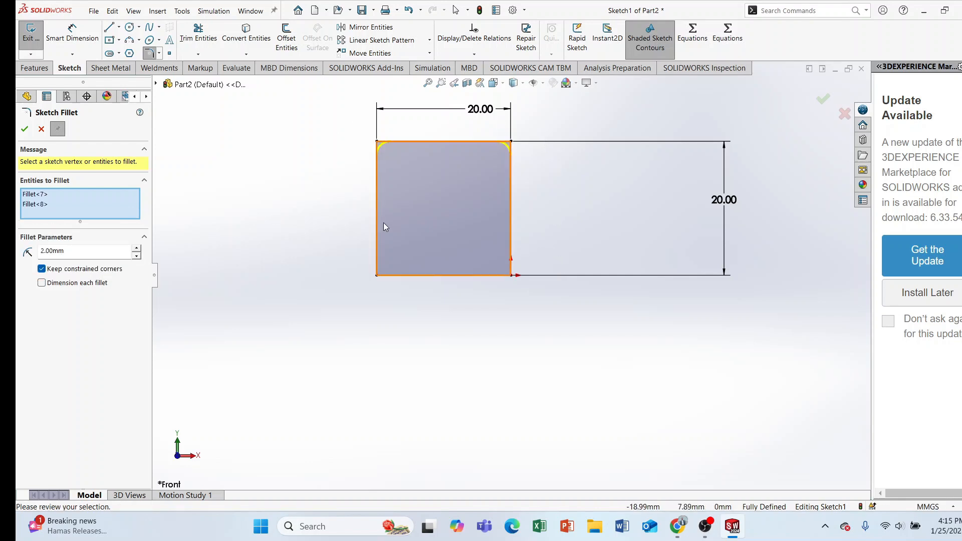
left_click(378, 276)
left_click(513, 276)
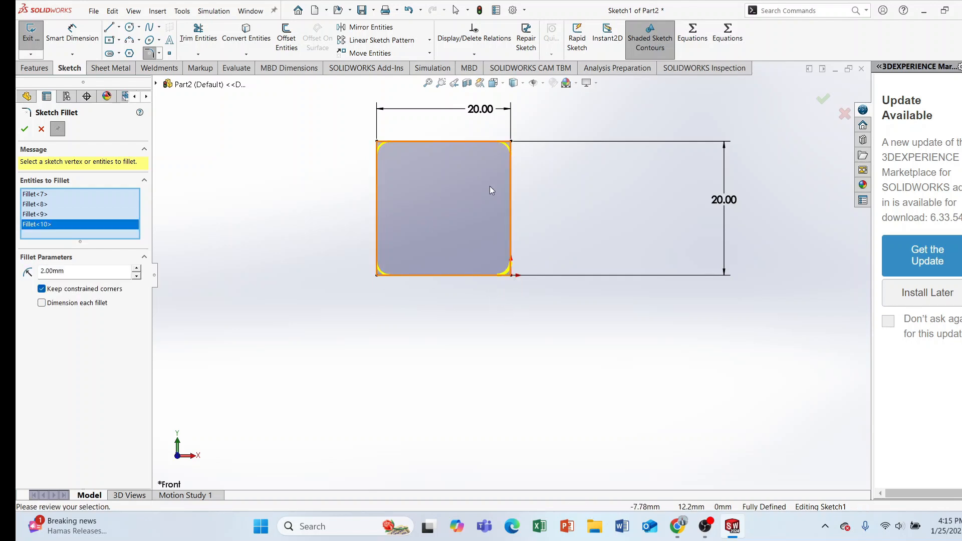
left_click(25, 129)
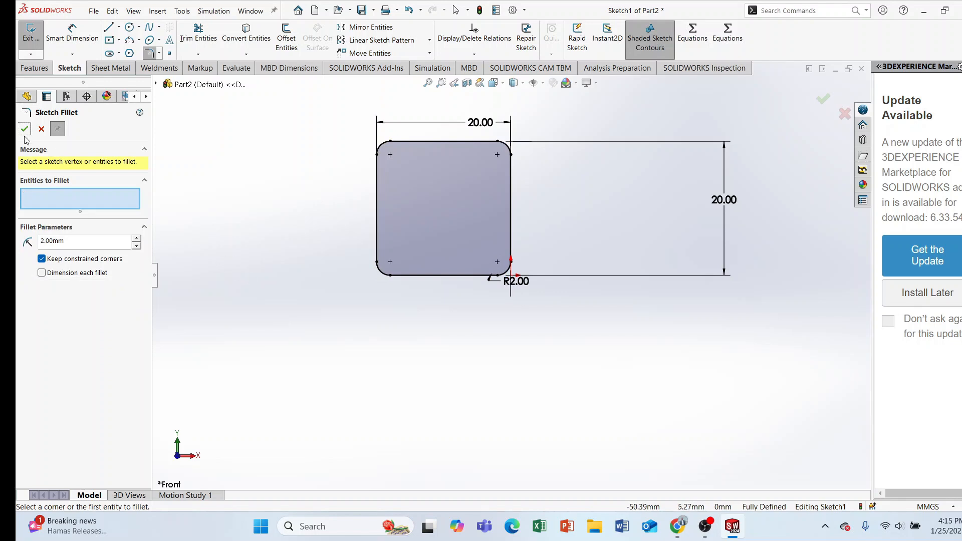
left_click(24, 130)
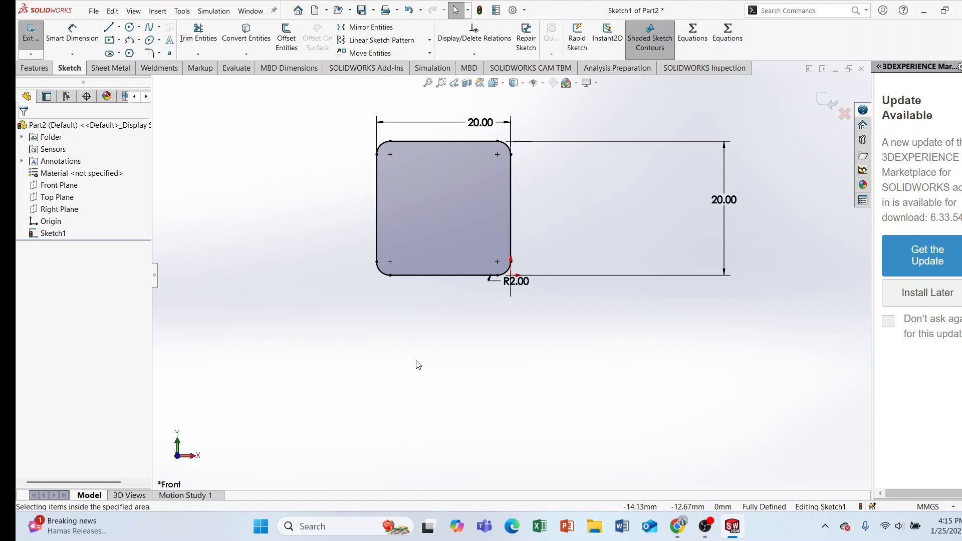
Revolve the rounded square profile 180 degrees about its vertical line above the origin, using the Blind type
left_click(31, 70)
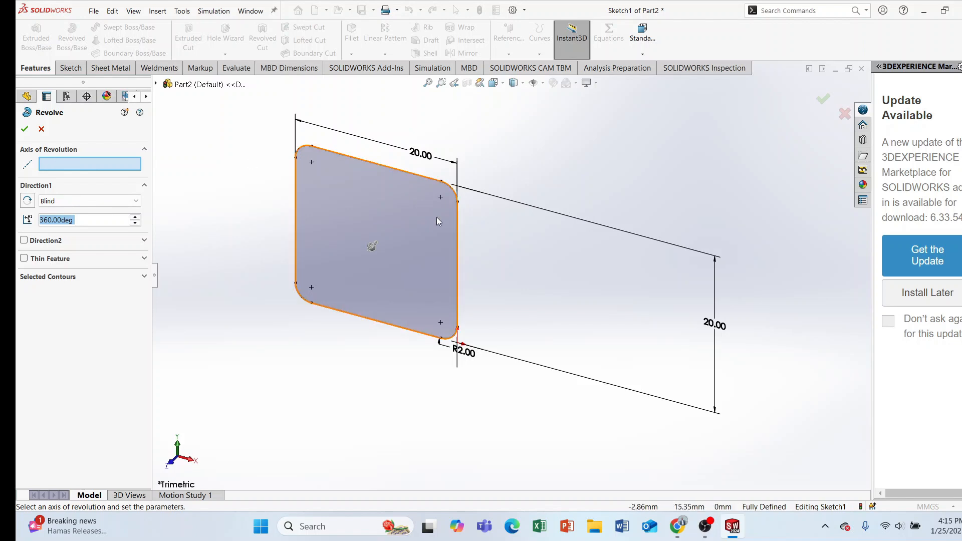
left_click(456, 242)
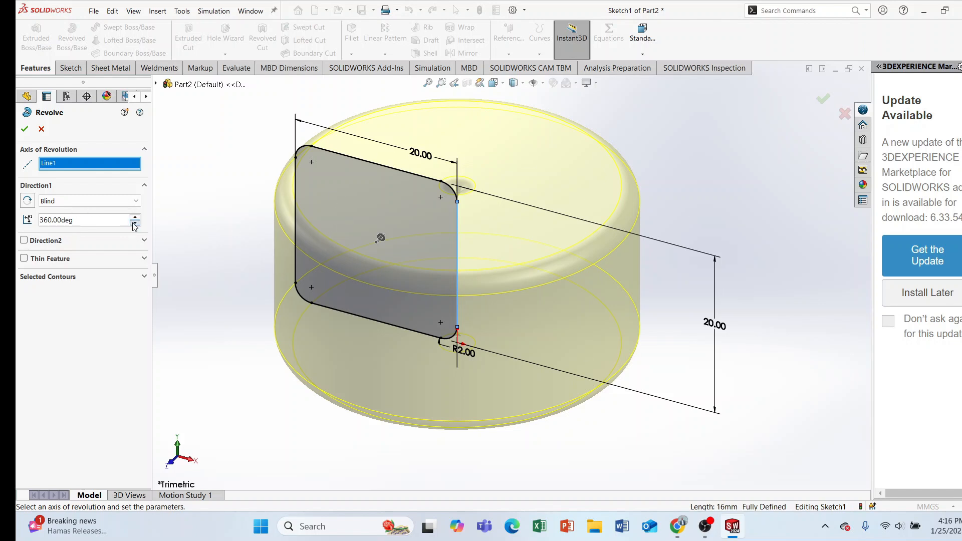
double_click(64, 217)
type("1")
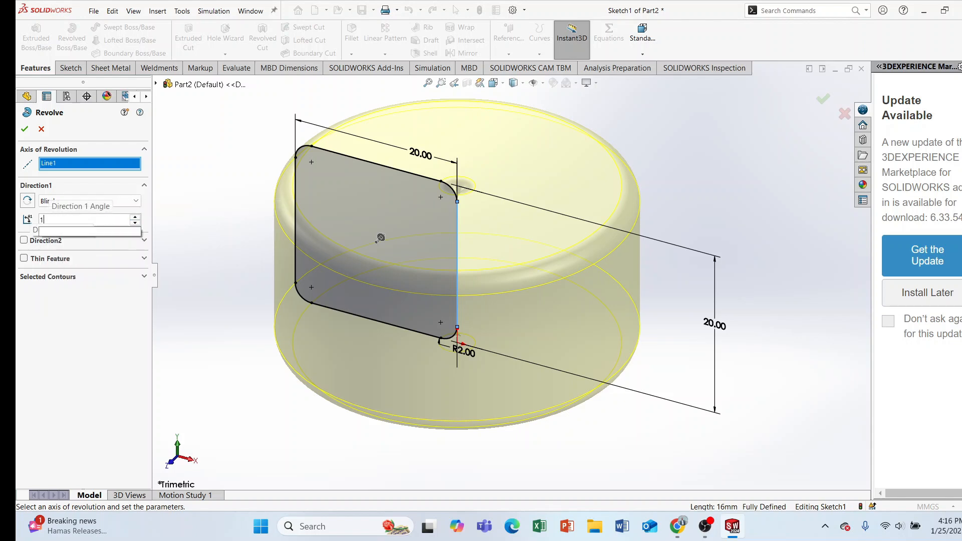
type("80")
key("Return")
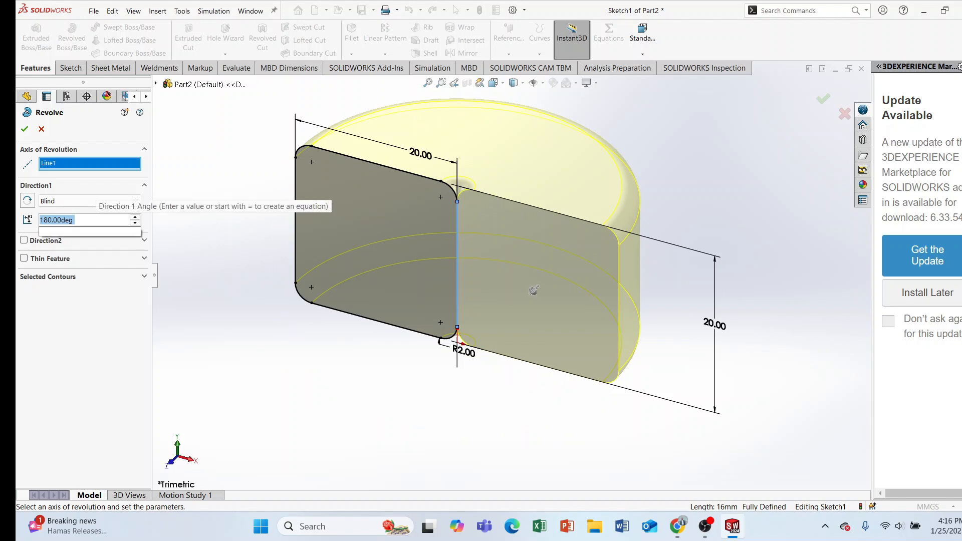
type("1")
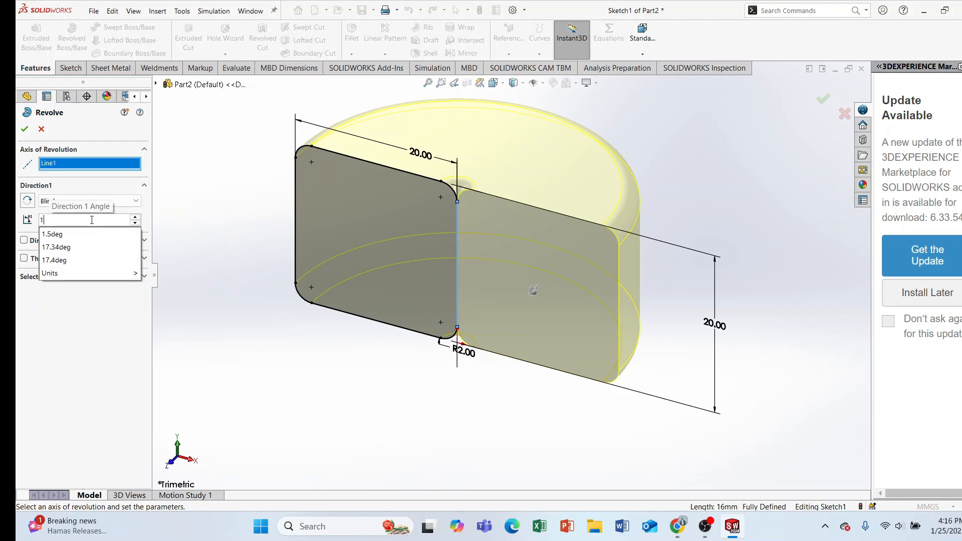
type("80")
key("Return")
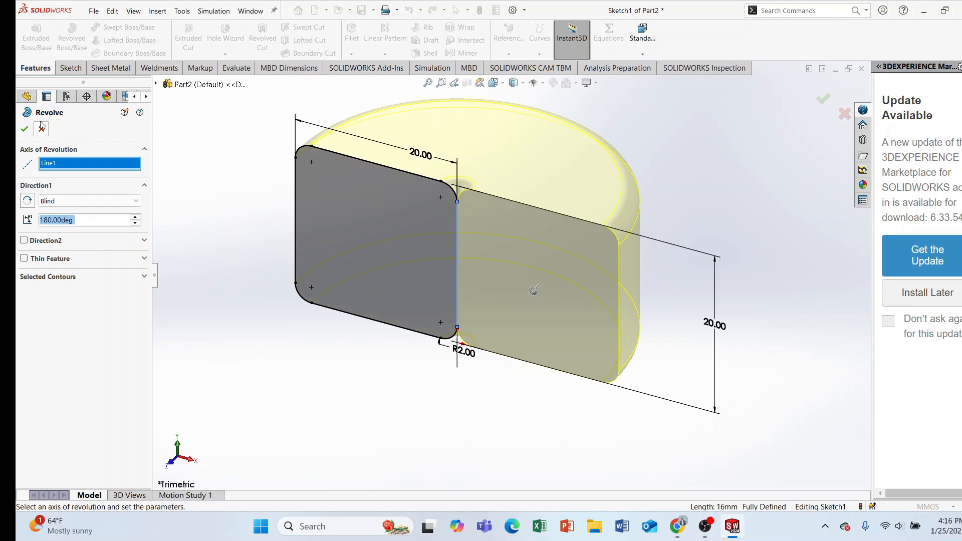
left_click(24, 130)
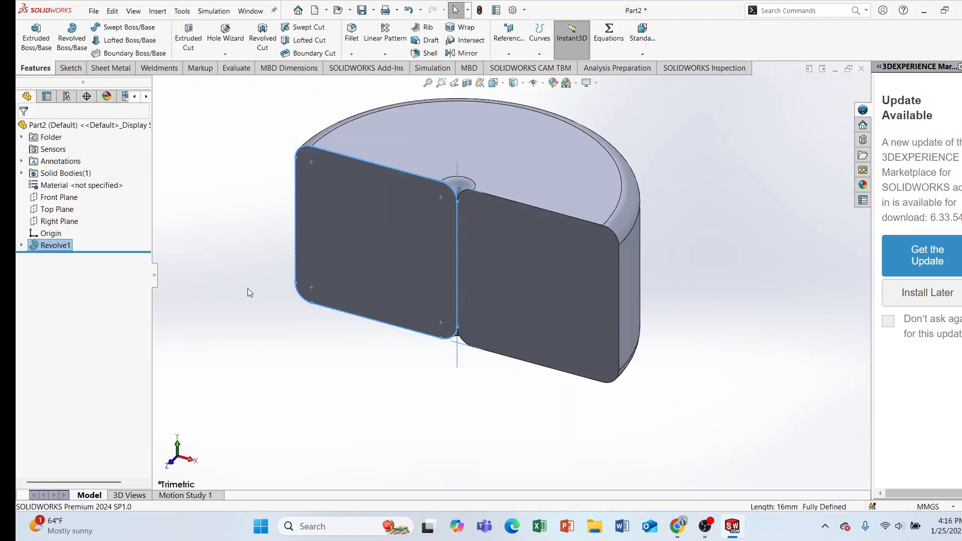
Edit the revolve feature and set its Direction 1 angle to 360 degrees
left_click(249, 292)
middle_click_drag(269, 290, 314, 294)
right_click(50, 245)
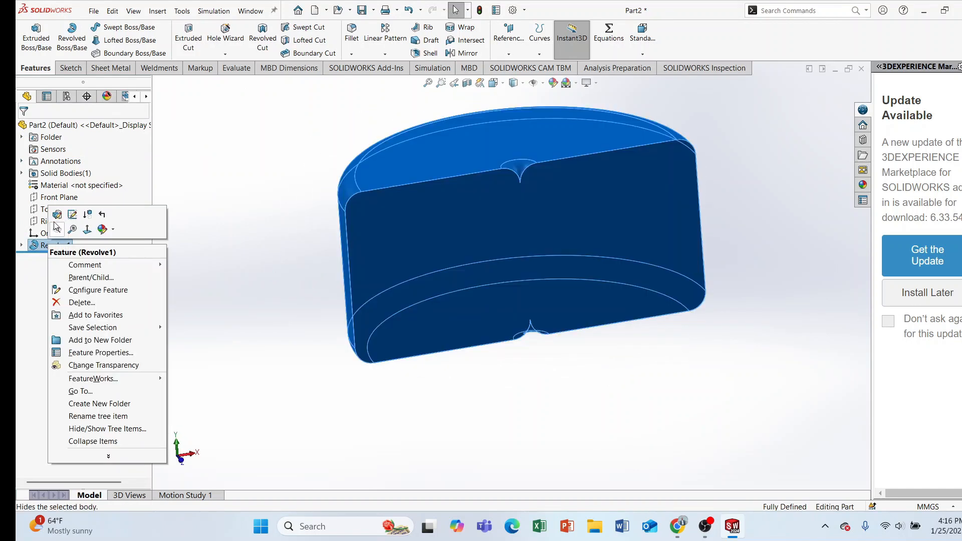
left_click(75, 212)
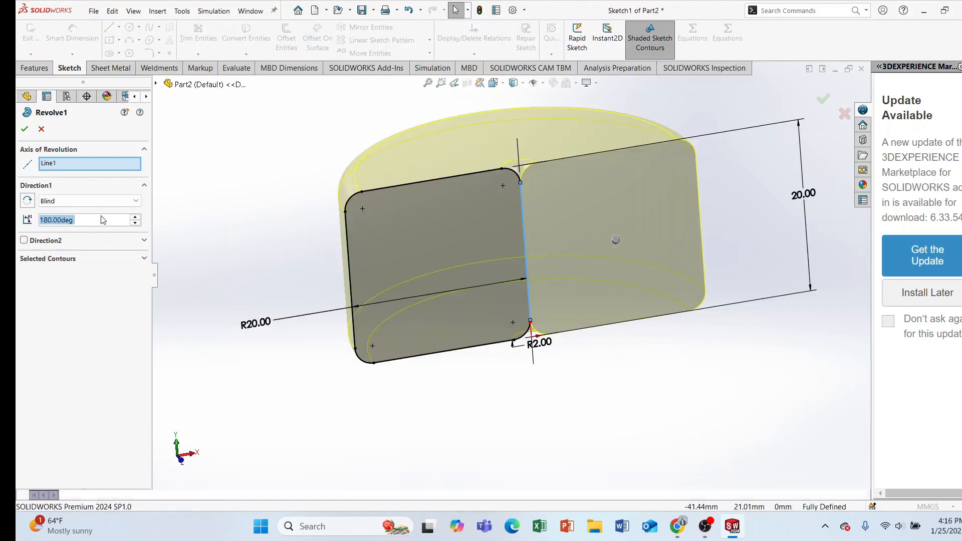
type("3")
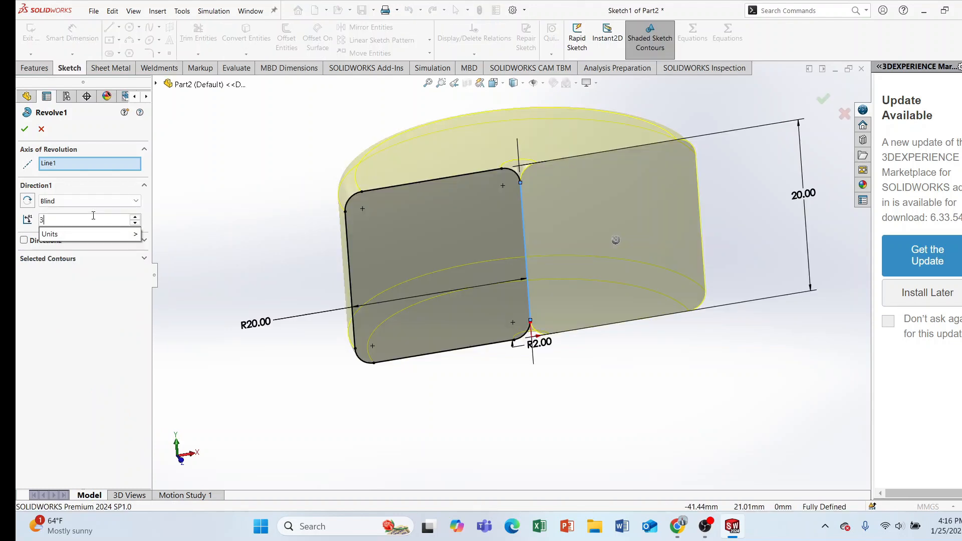
type("60")
key("Return")
left_click(24, 129)
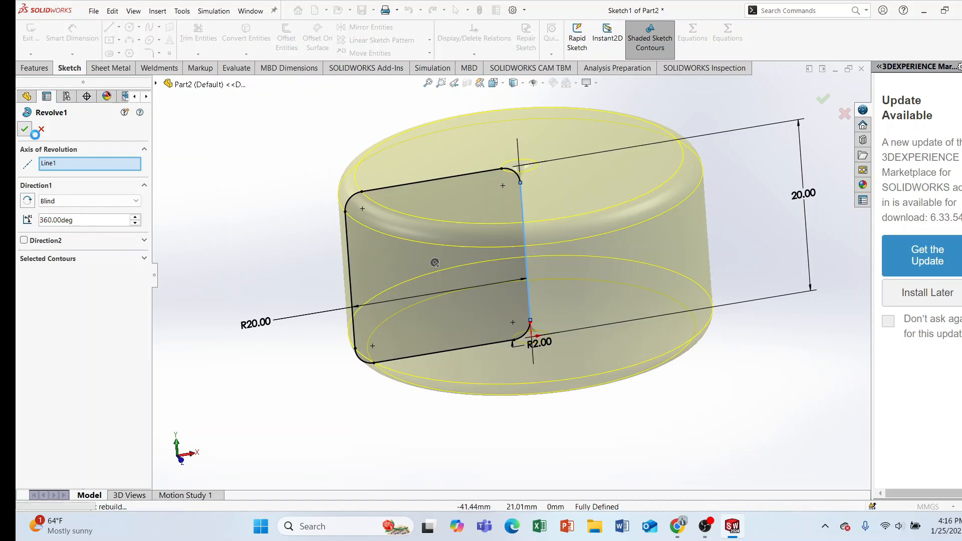
left_click(299, 221)
Start a sketch on the revolved body's flat top face and draw a circle about 18.5 mm in diameter centered on the origin
middle_click_drag(563, 216, 536, 307)
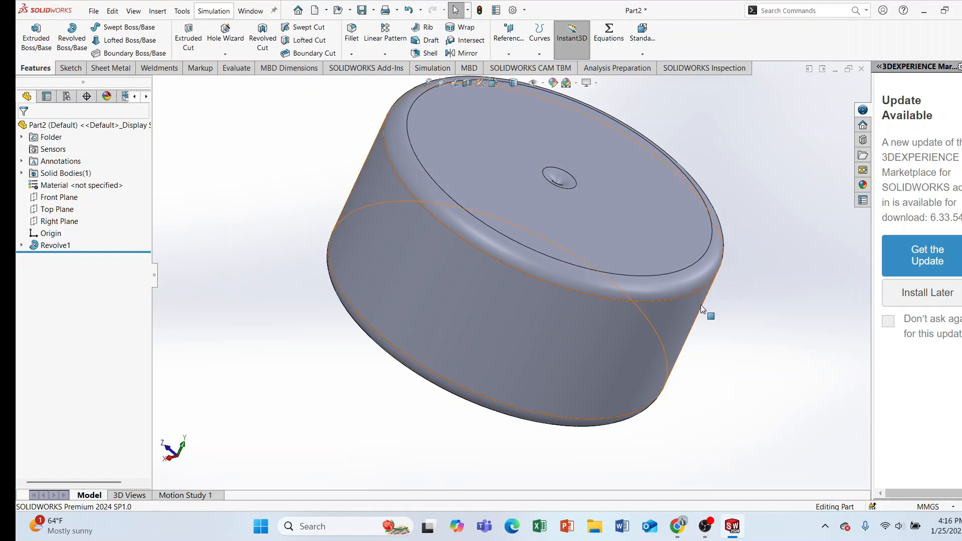
middle_click_drag(701, 305, 594, 277)
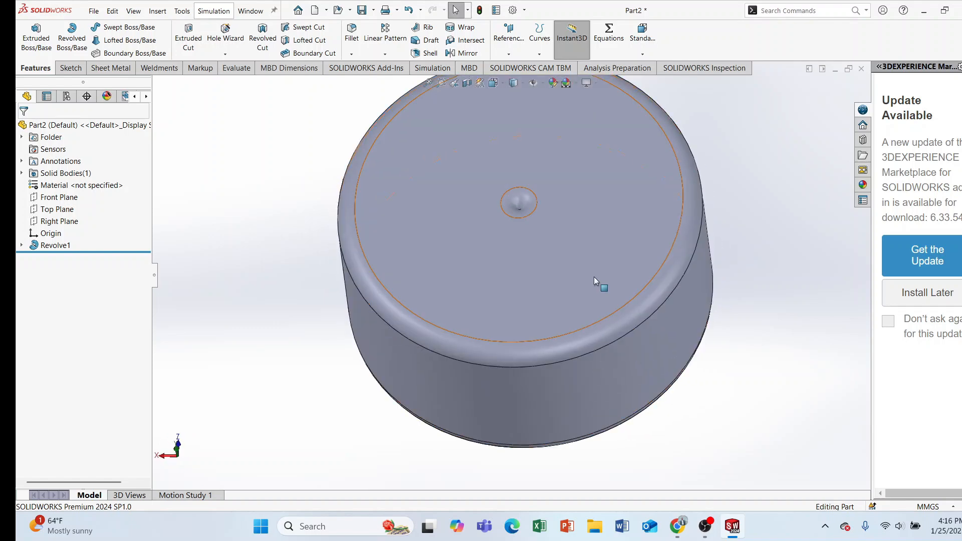
left_click(594, 227)
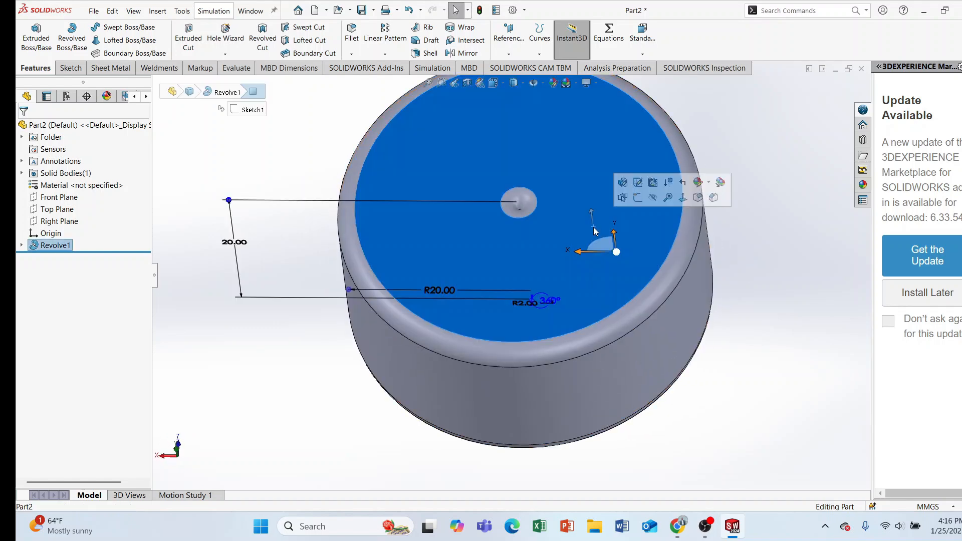
left_click(638, 195)
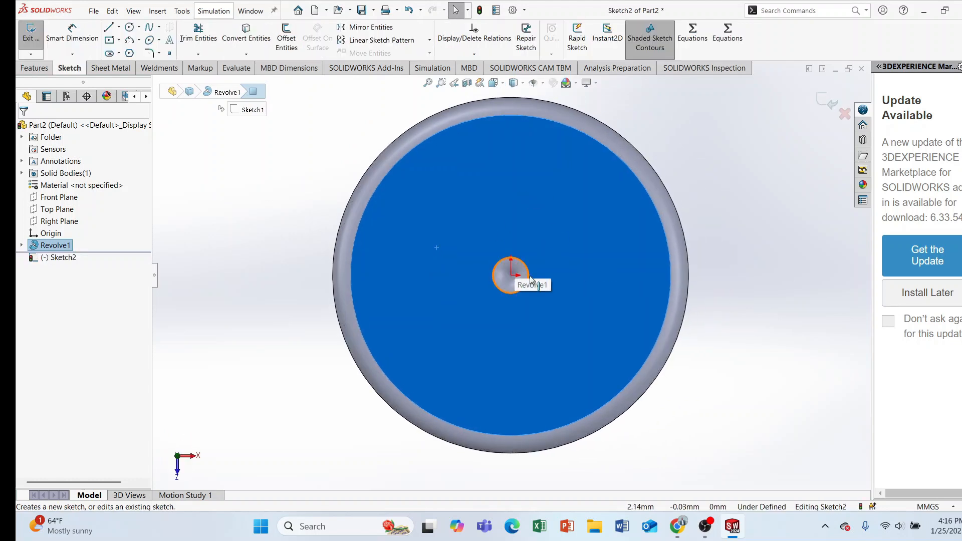
left_click(129, 27)
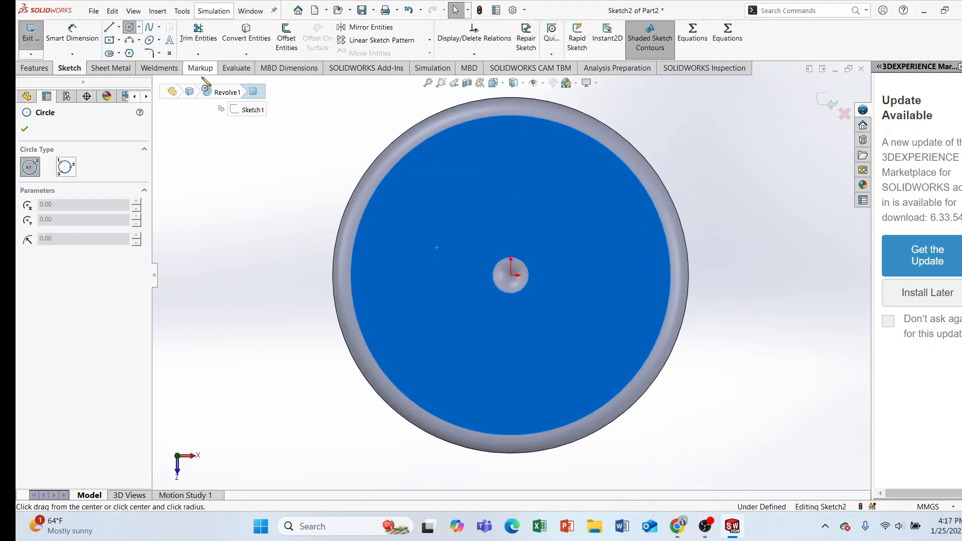
left_click(511, 275)
left_click(542, 200)
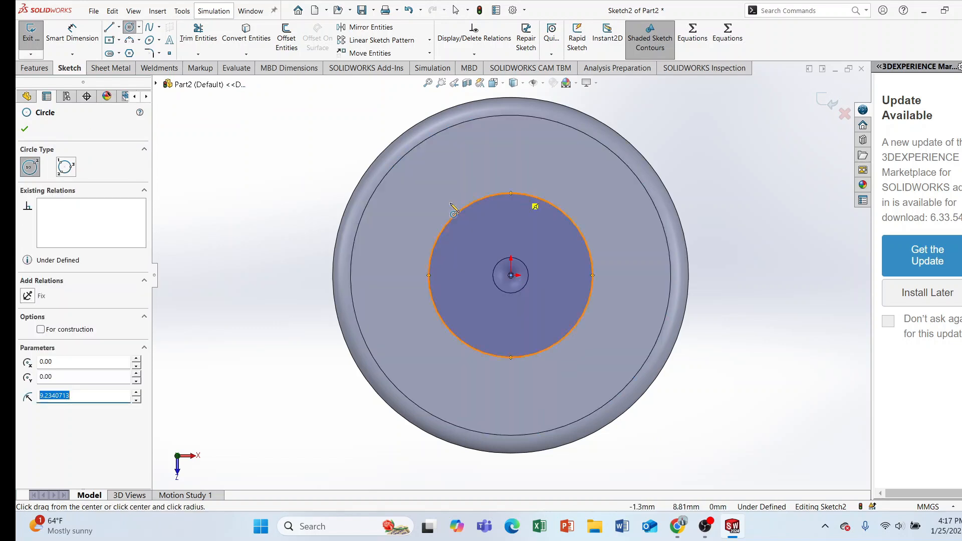
left_click(25, 128)
Dimension the circle's diameter with Smart Dimension and set it to 10 mm
left_click(72, 34)
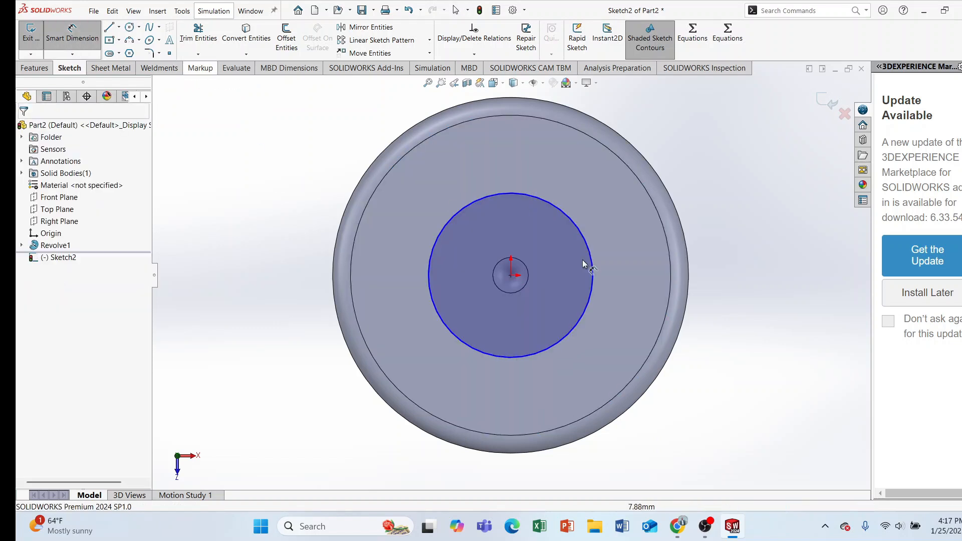
left_click(591, 242)
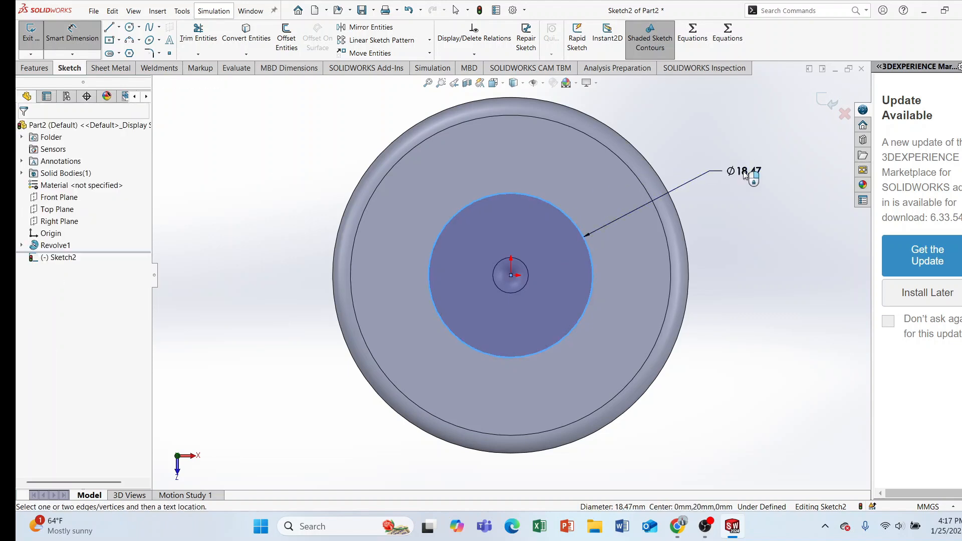
left_click(745, 173)
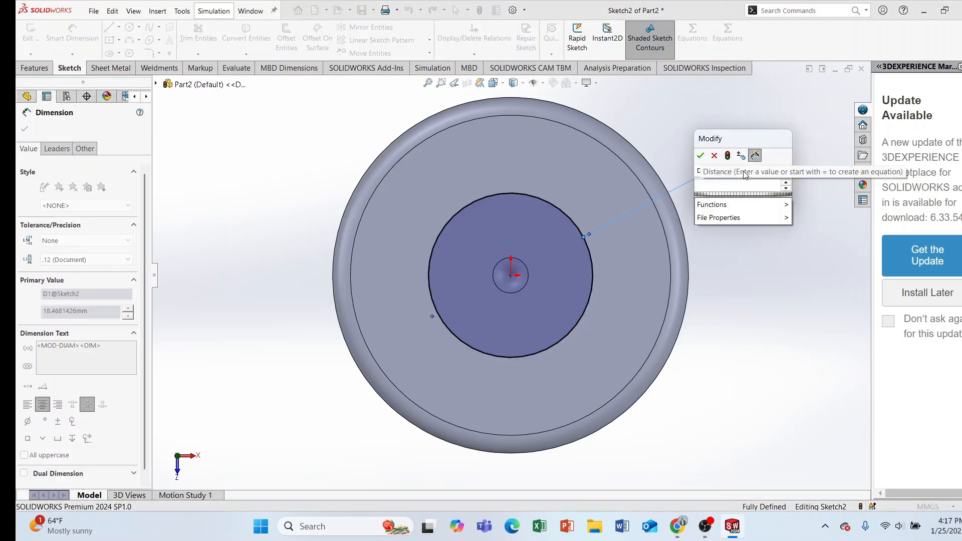
type("2")
key("BackSpace")
type("10")
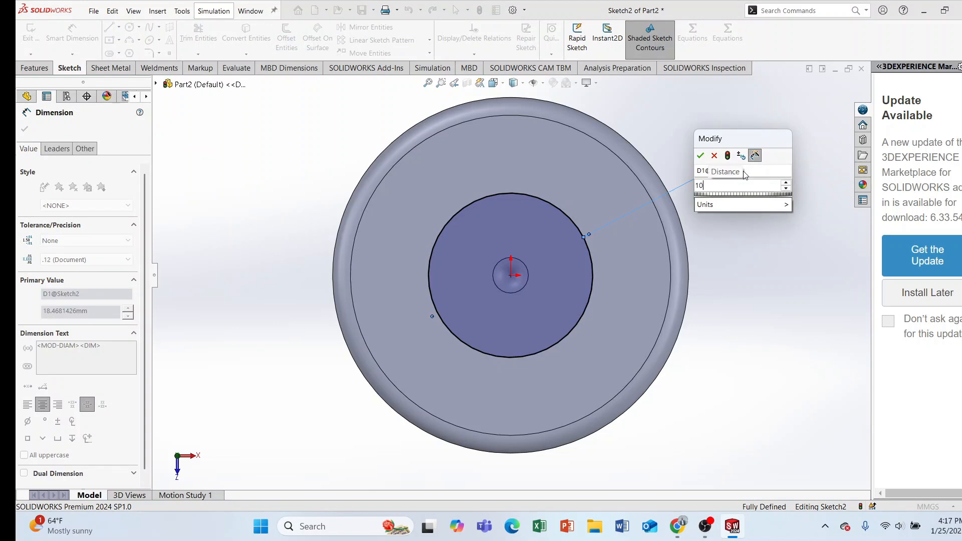
key("Return")
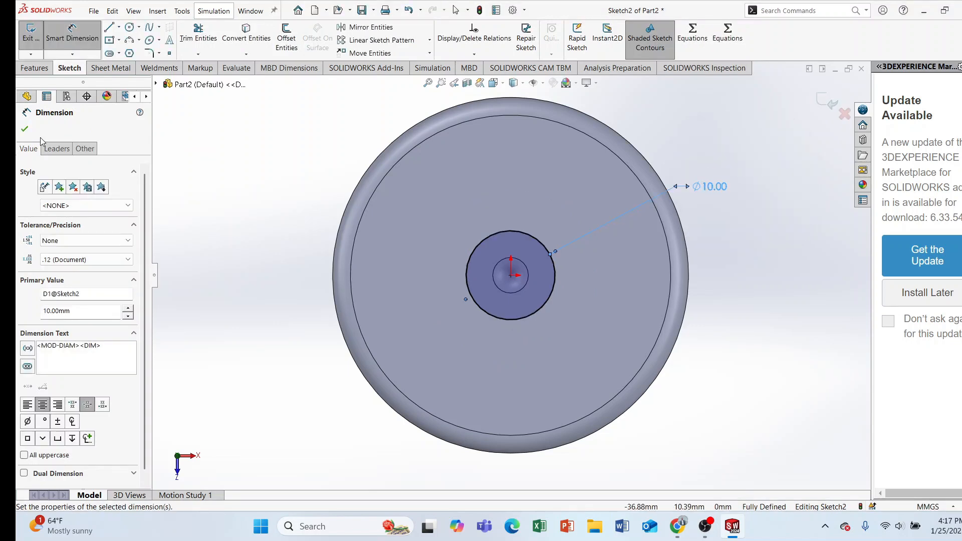
left_click(24, 129)
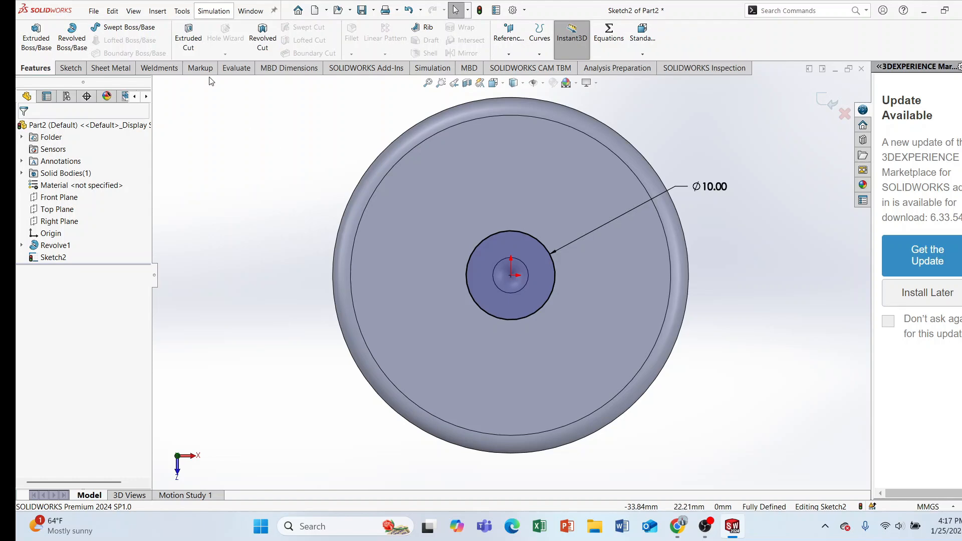
Cut-extrude the 10 mm circle through the body using Up To Surface, with the flat bottom face as the end surface
left_click(188, 37)
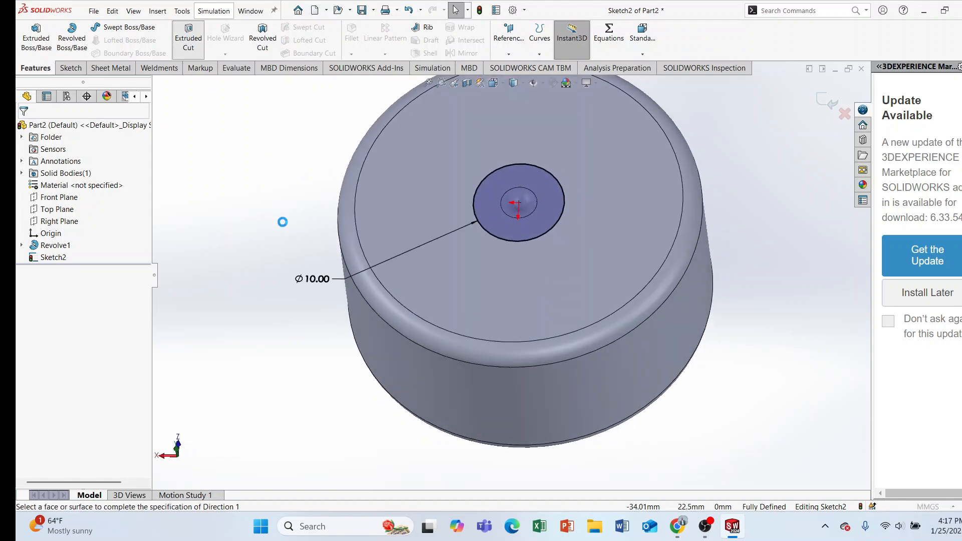
middle_click_drag(260, 322, 265, 131)
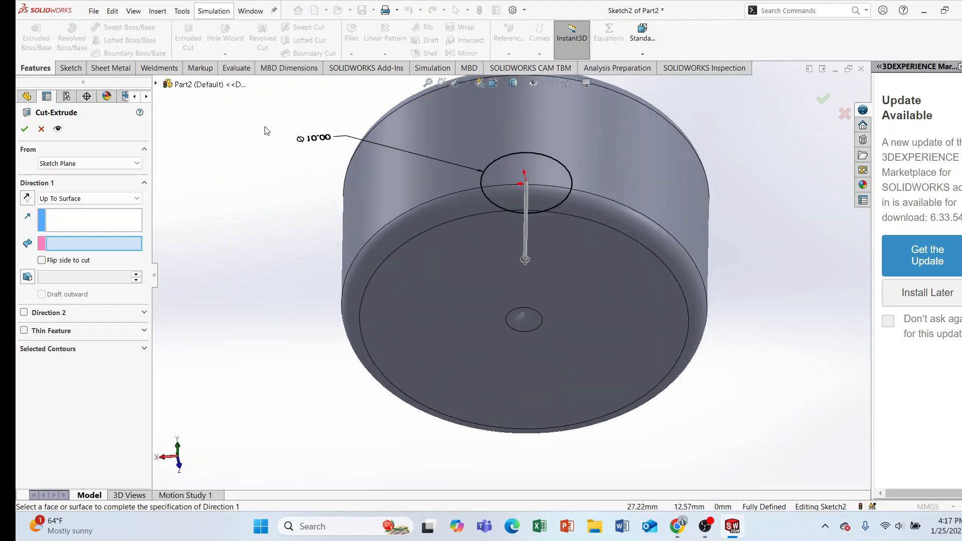
left_click(442, 305)
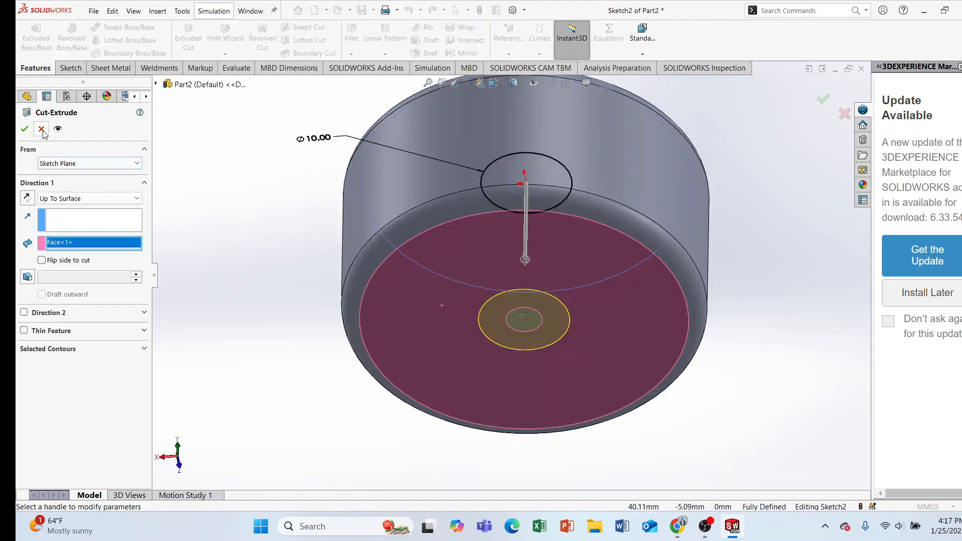
left_click(23, 129)
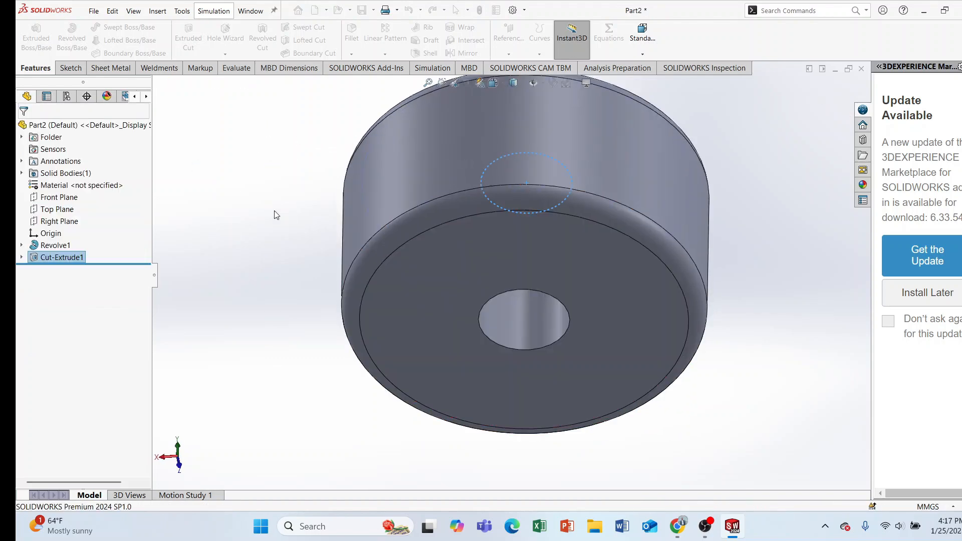
middle_click_drag(340, 171, 477, 326)
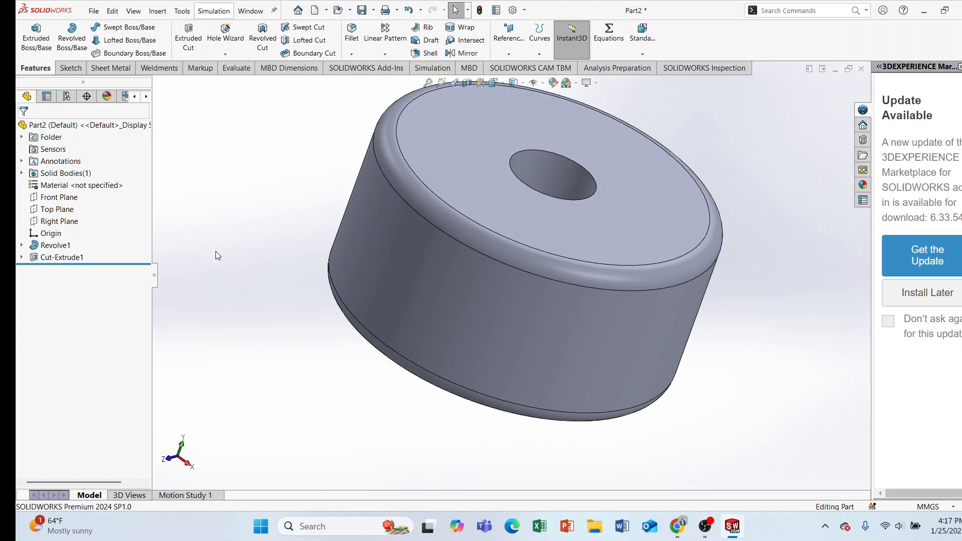
Delete the extruded cut feature and the circle sketch it was based on
right_click(54, 258)
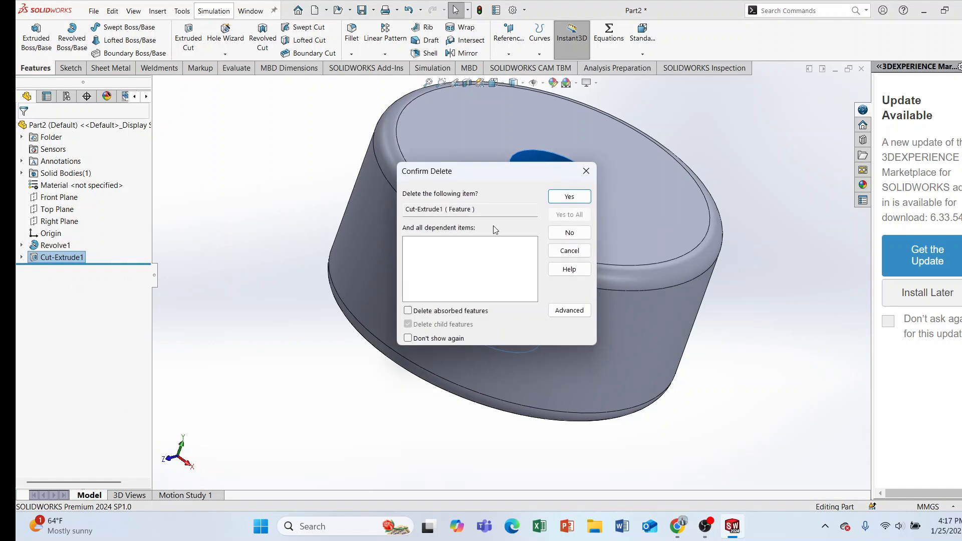
left_click(573, 199)
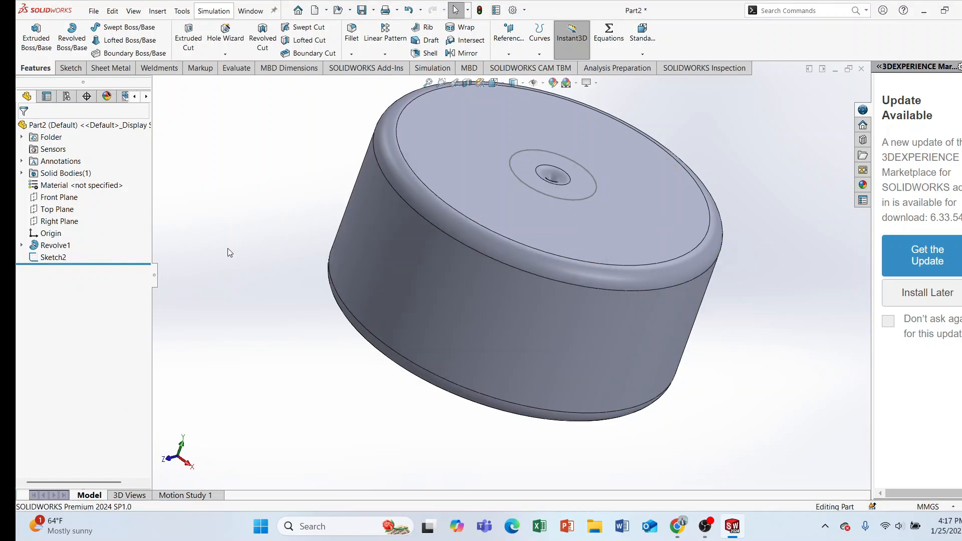
right_click(46, 260)
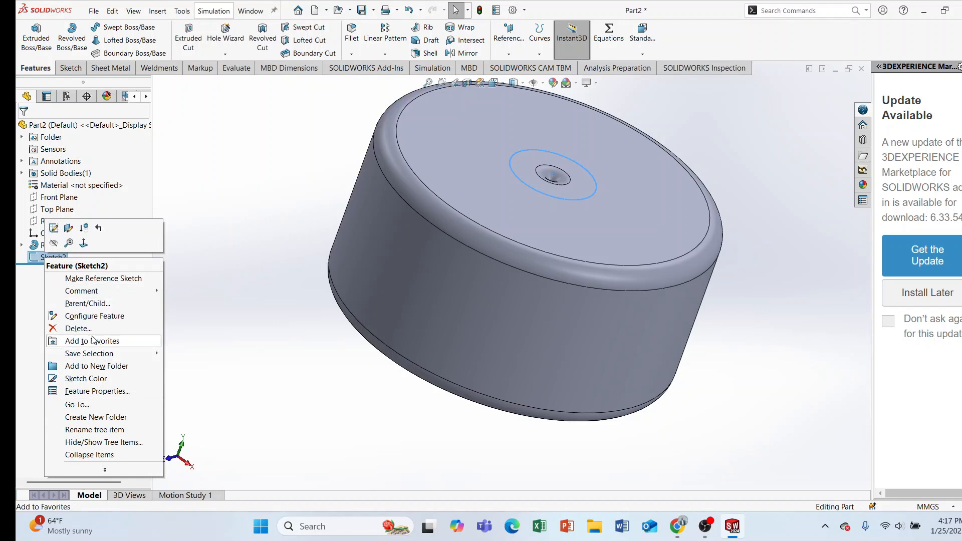
left_click(79, 328)
left_click(567, 199)
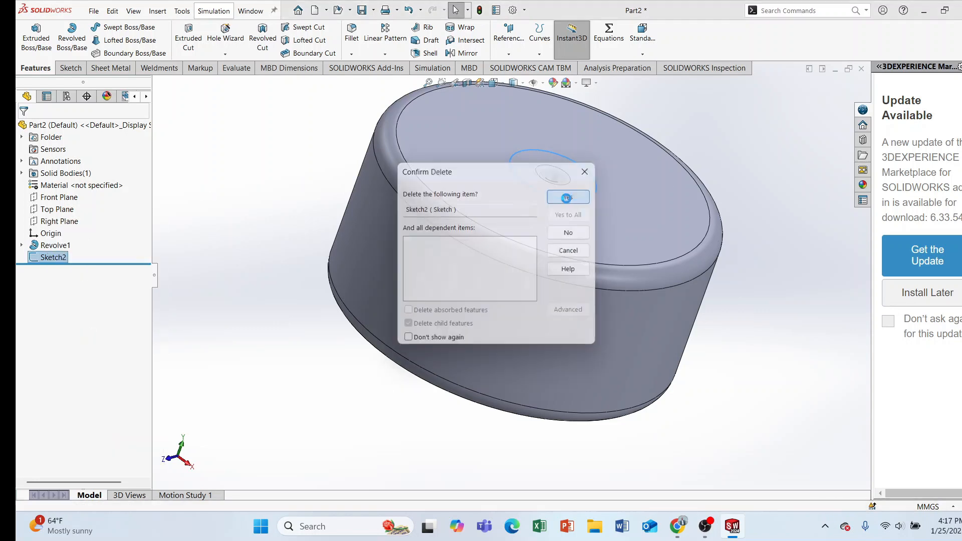
Start a sketch on the Front Plane and draw a vertical line from the origin up to the body's top edge
left_click(60, 199)
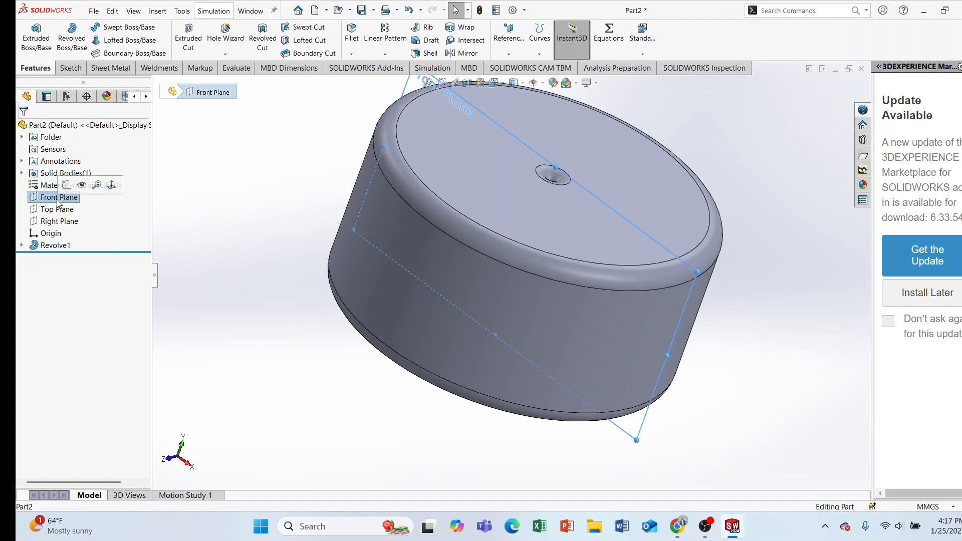
left_click(65, 187)
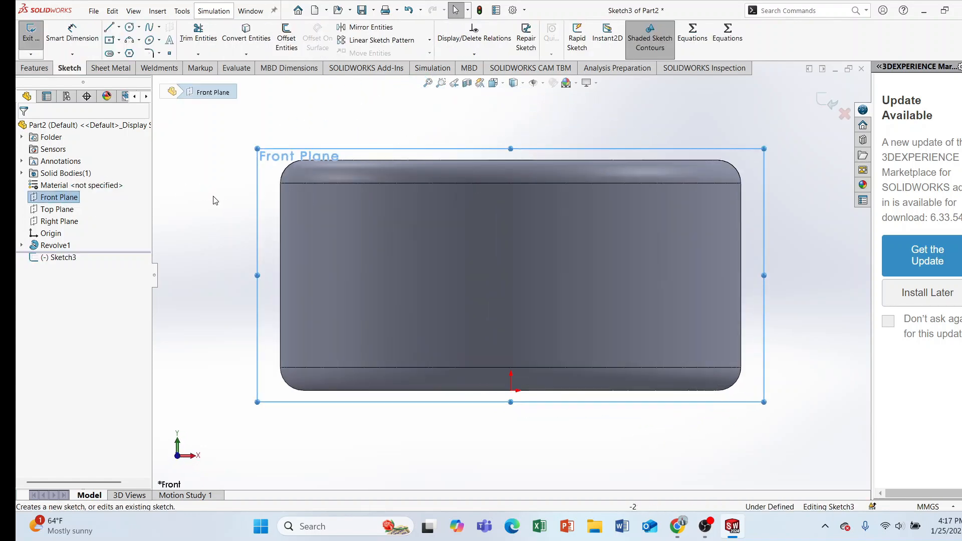
left_click(111, 32)
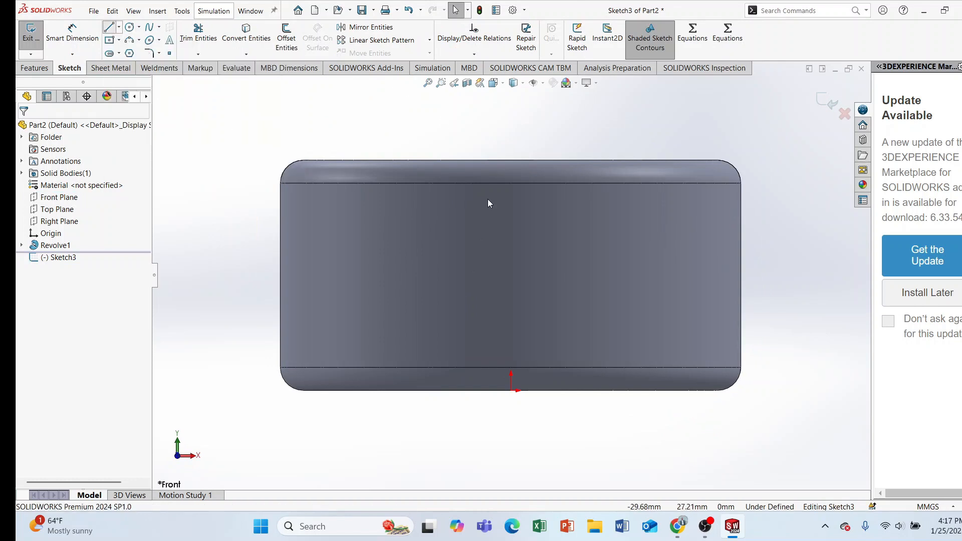
left_click(511, 390)
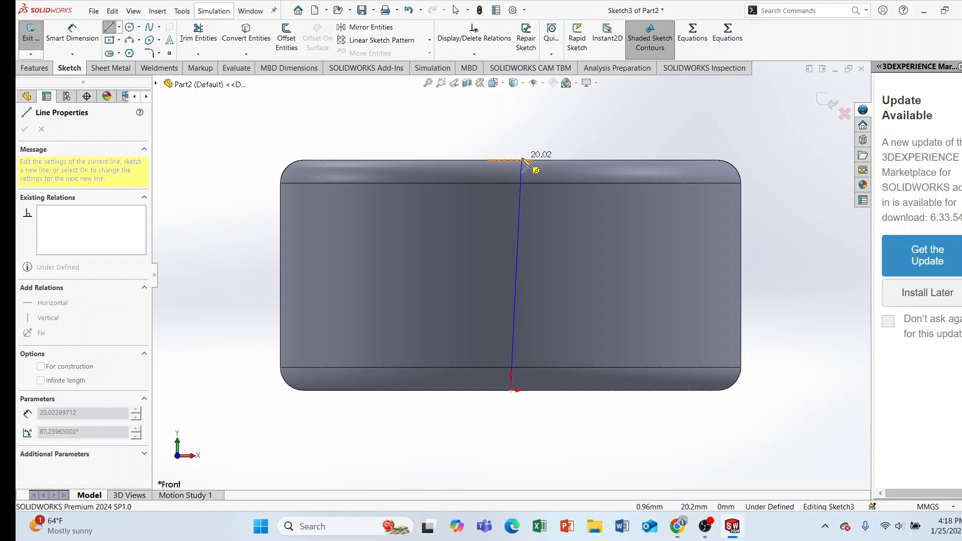
left_click(510, 159)
right_click(427, 88)
left_click(453, 118)
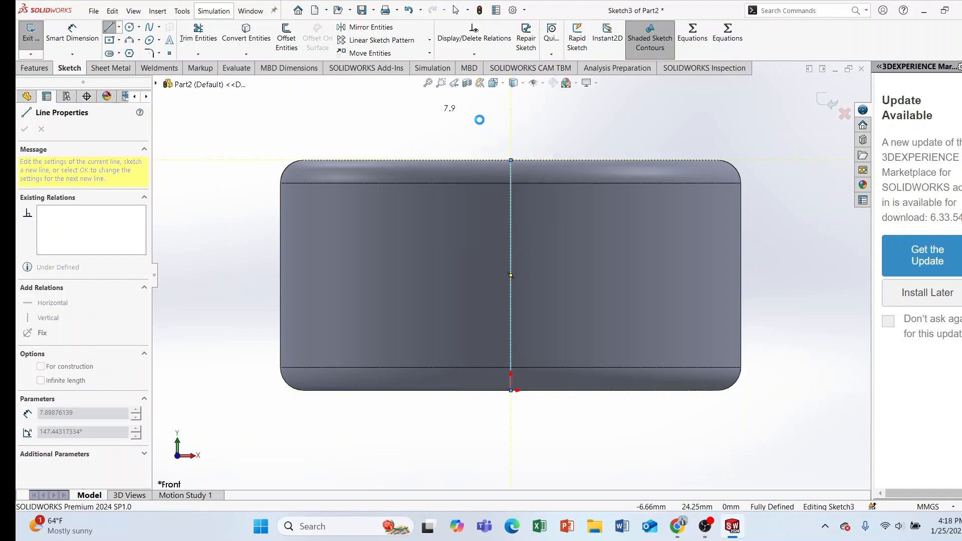
Draw a second vertical line 20 mm long, left of the center line, from the body's top edge down to its bottom edge
left_click(112, 29)
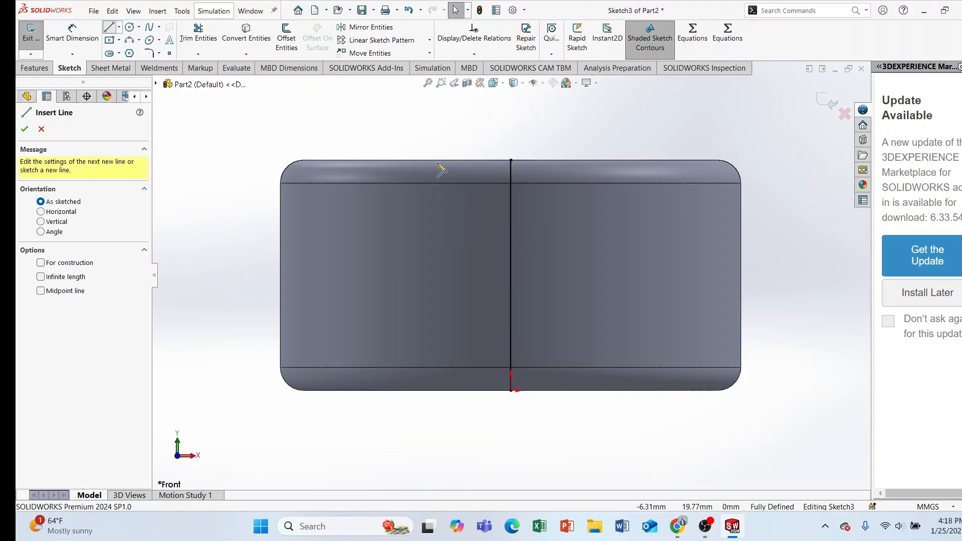
left_click(433, 161)
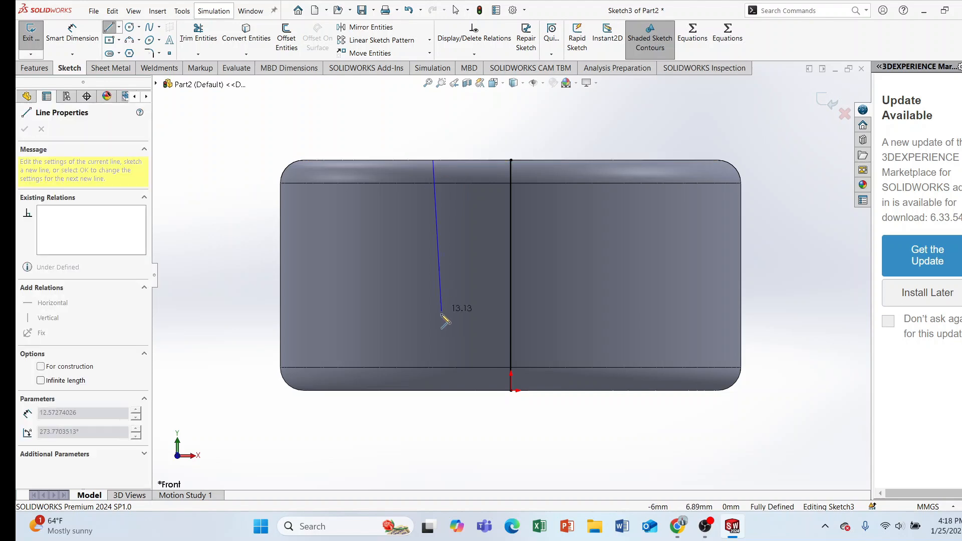
left_click(433, 390)
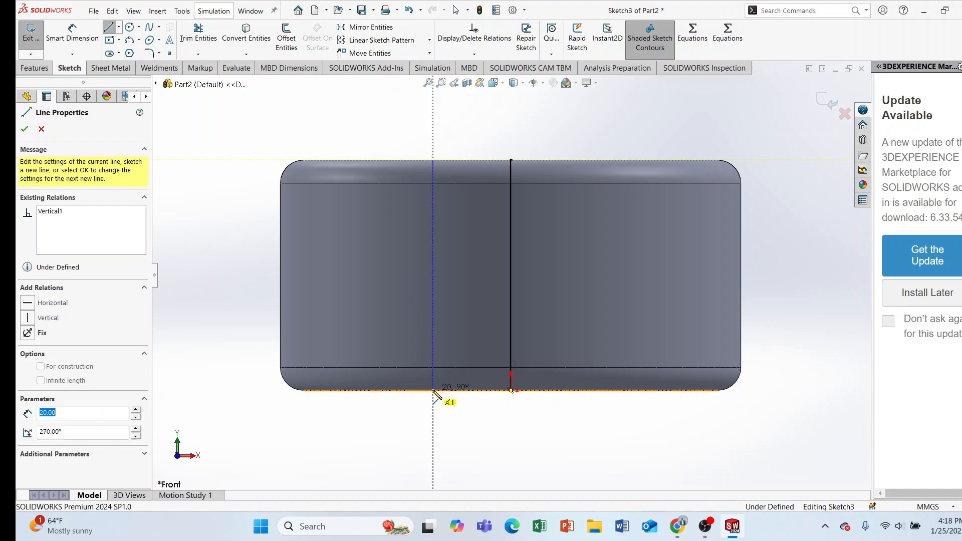
right_click(419, 126)
left_click(445, 129)
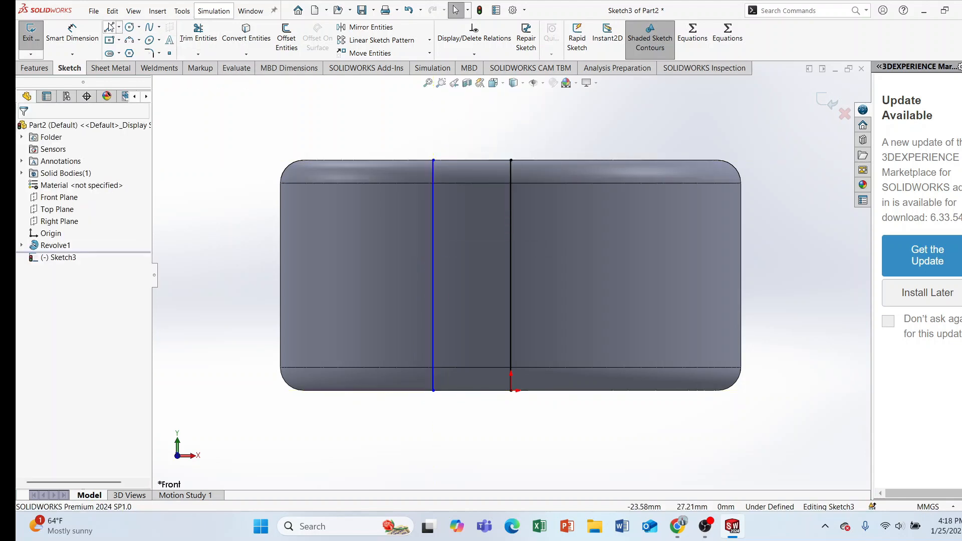
Close the rectangular profile by joining the two vertical lines with horizontal lines along the body's top and bottom edges
key("l")
left_click(433, 160)
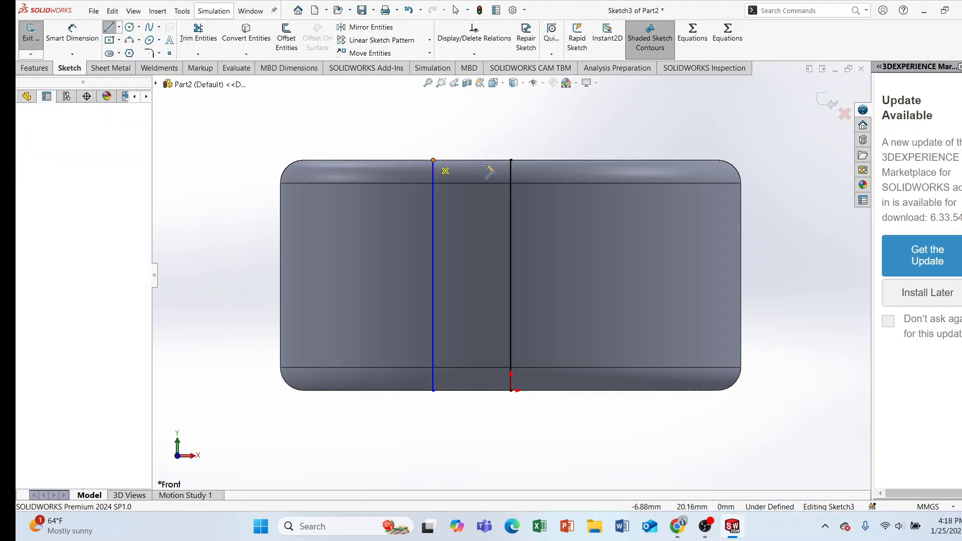
left_click(511, 160)
right_click(490, 119)
left_click(497, 125)
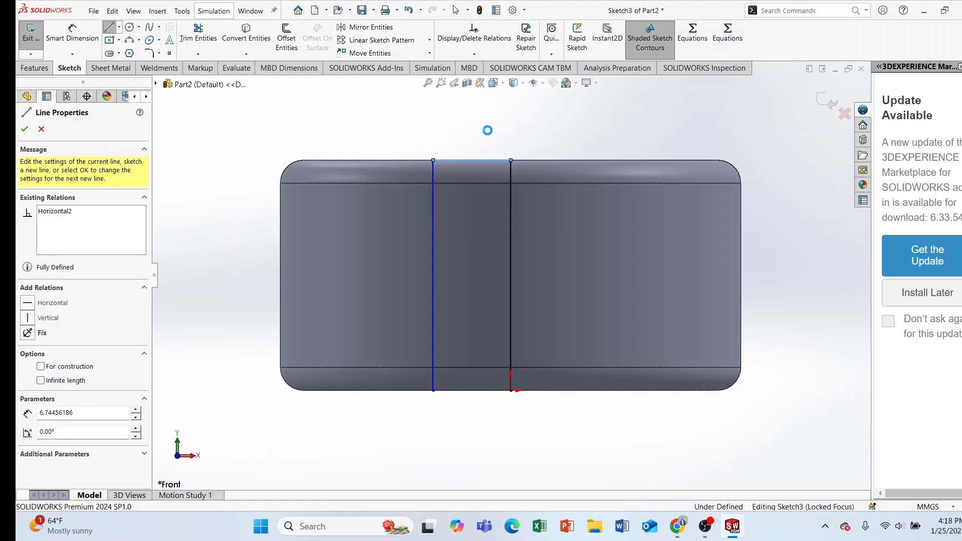
key("l")
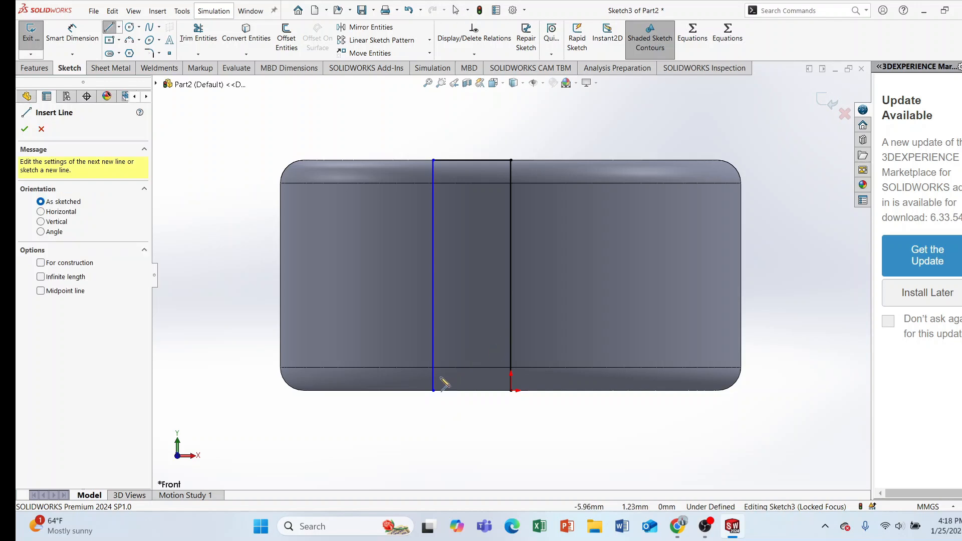
left_click_drag(432, 390, 510, 390)
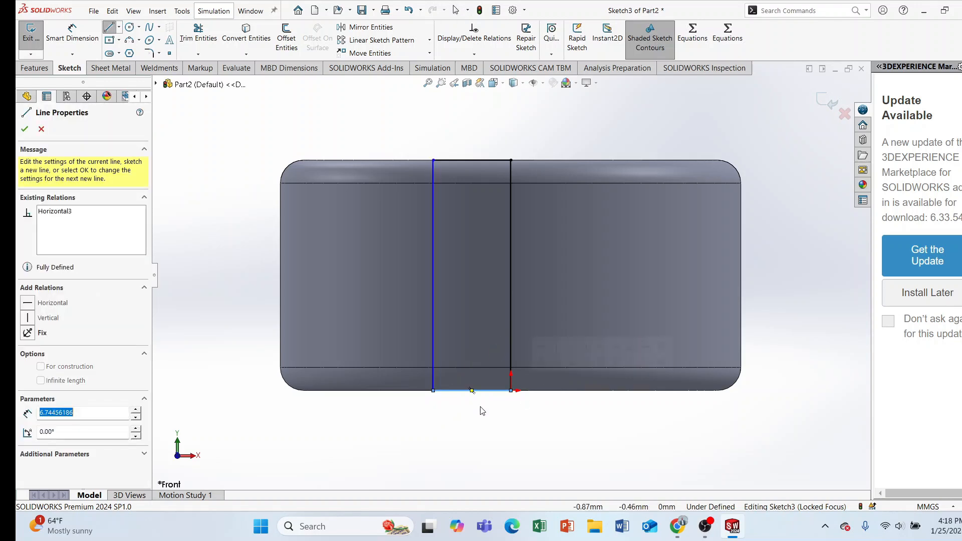
right_click(447, 415)
left_click(489, 425)
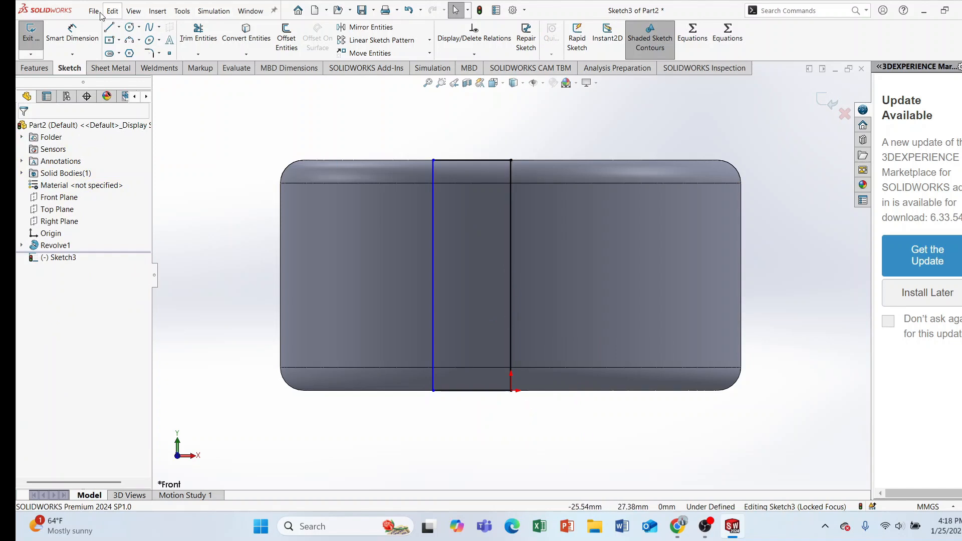
Dimension the distance between the outer vertical line and the center line and set it to 10 mm
left_click(72, 33)
left_click(434, 229)
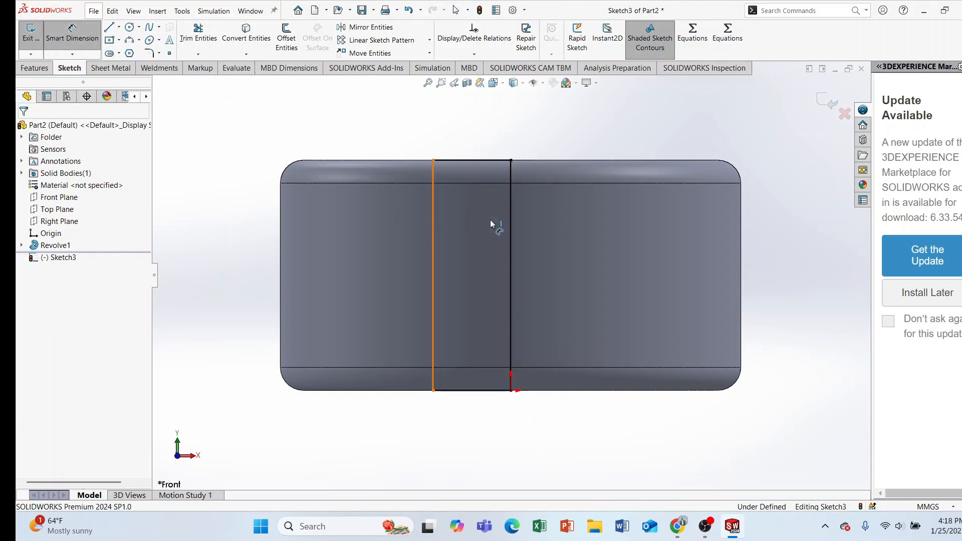
left_click(511, 232)
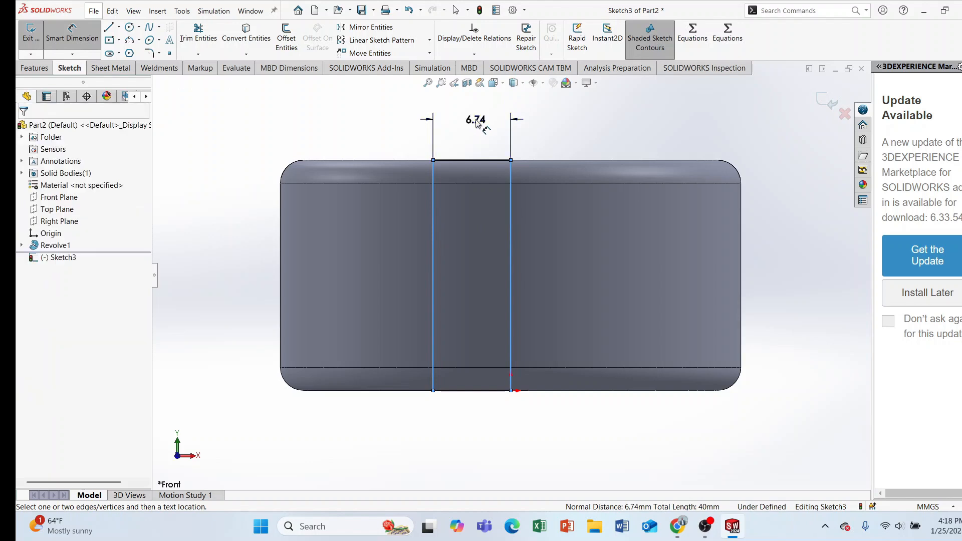
left_click(476, 124)
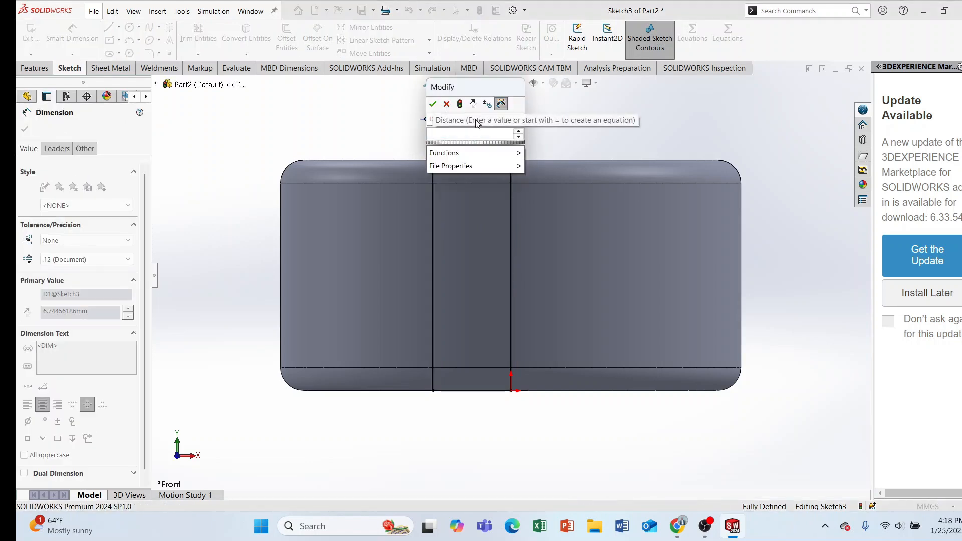
type("10")
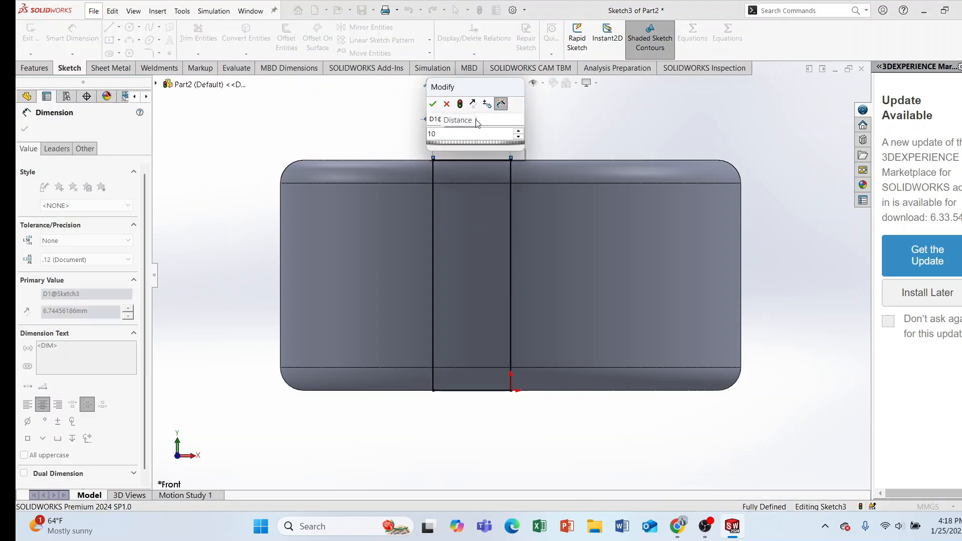
key("Return")
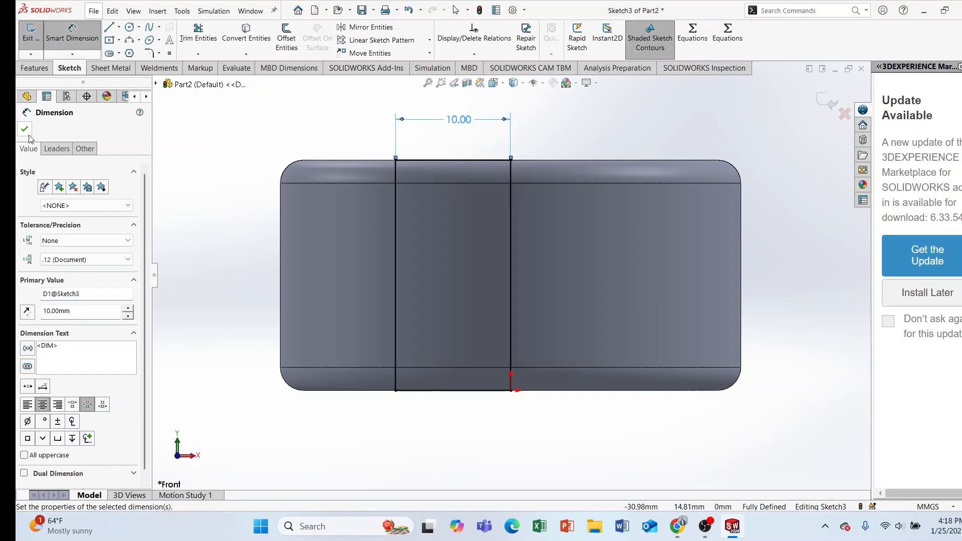
left_click(25, 129)
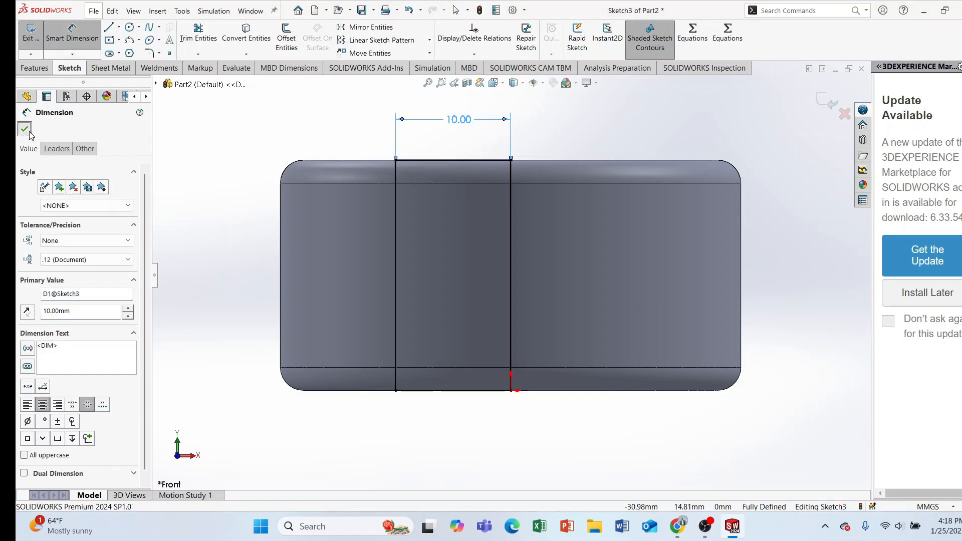
right_click(394, 261)
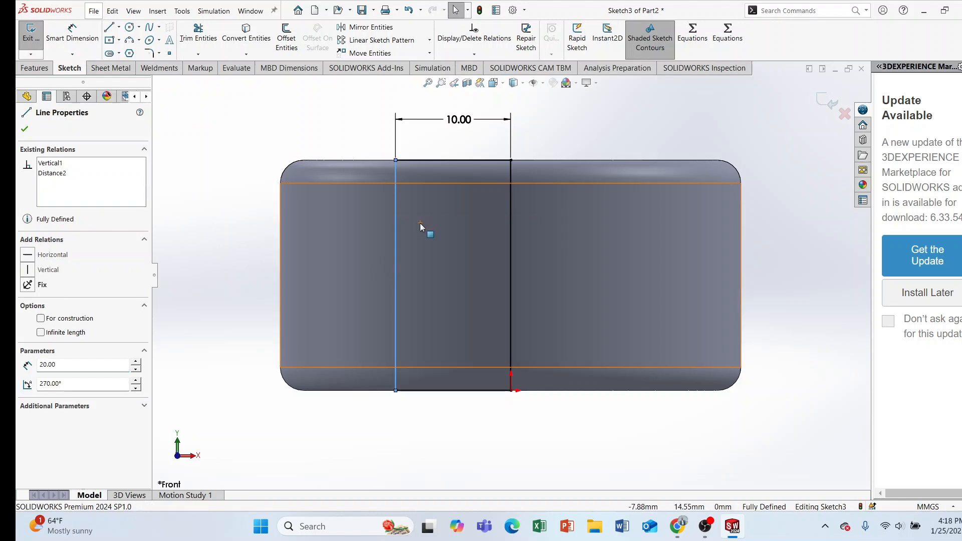
left_click(227, 220)
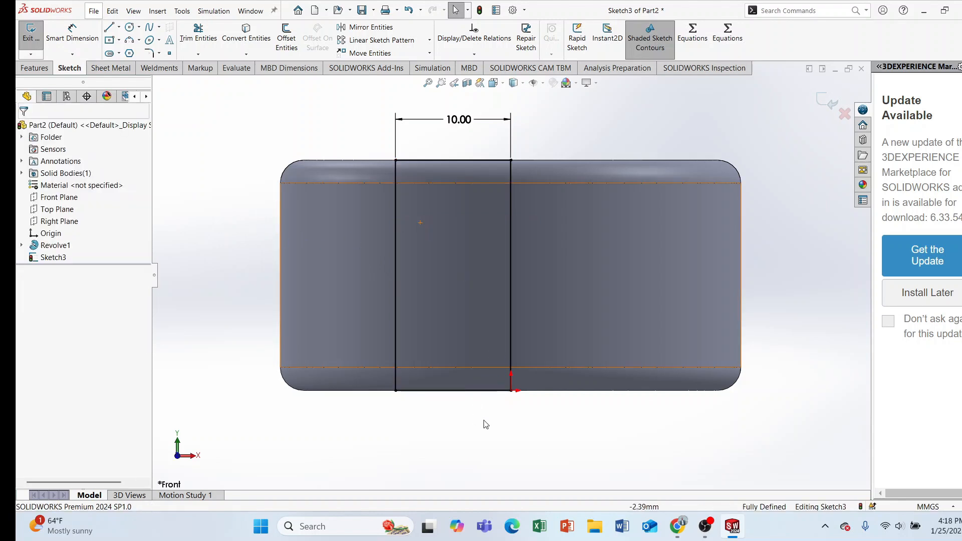
Create a 360-degree Revolved Cut of the rectangular profile, using the vertical center line as the axis of revolution
left_click(35, 68)
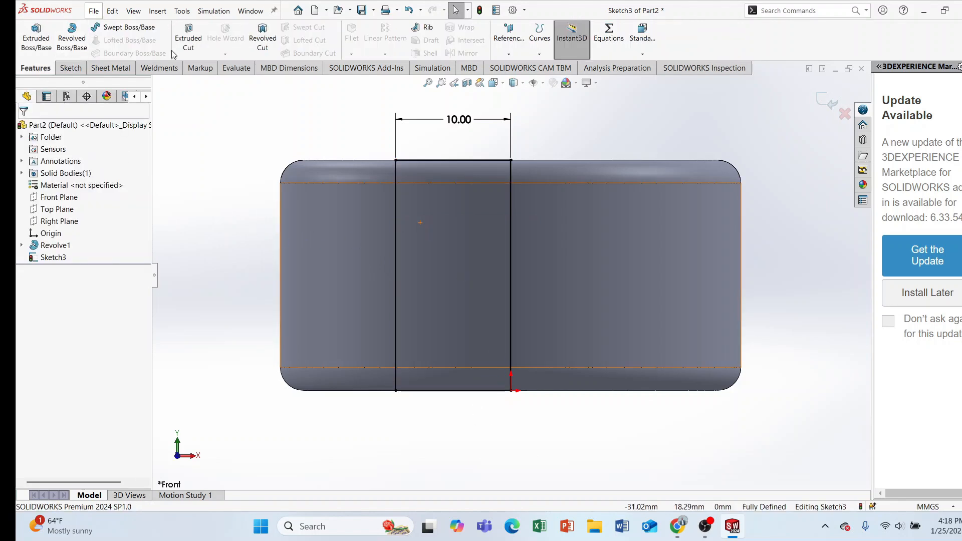
left_click(262, 45)
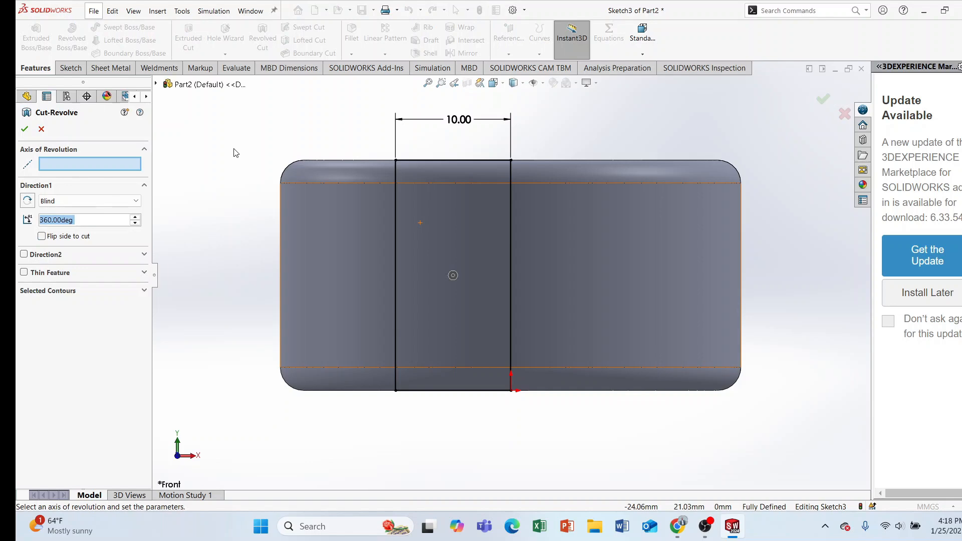
left_click(510, 206)
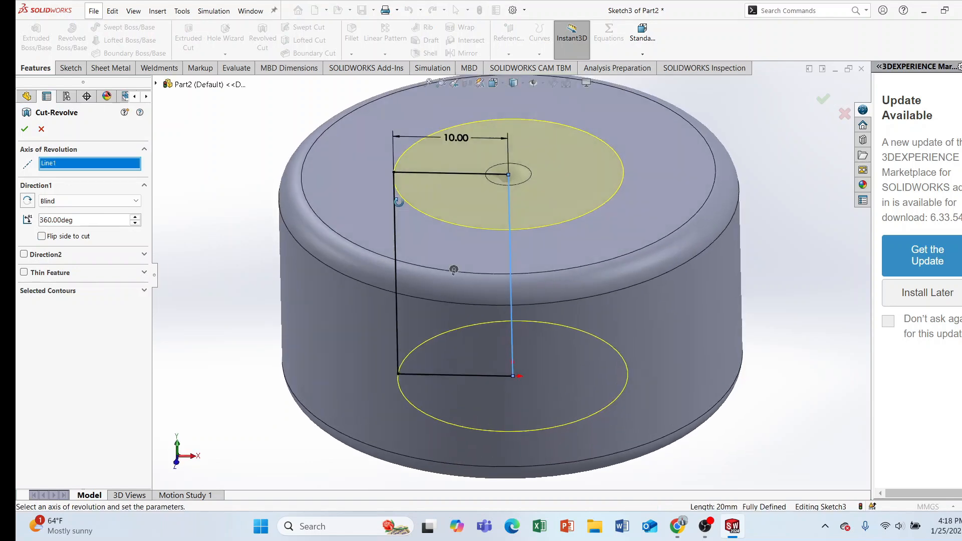
middle_click_drag(385, 180, 332, 147)
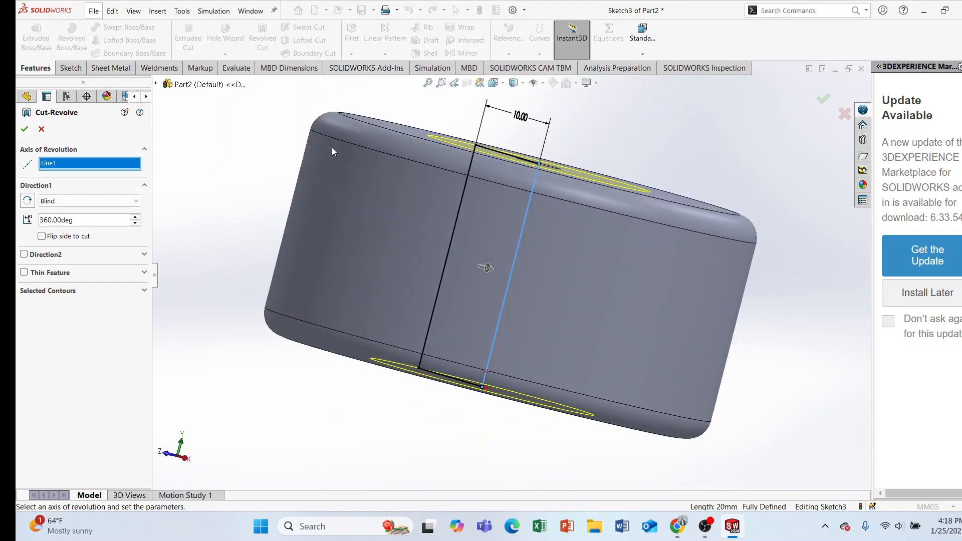
left_click(24, 130)
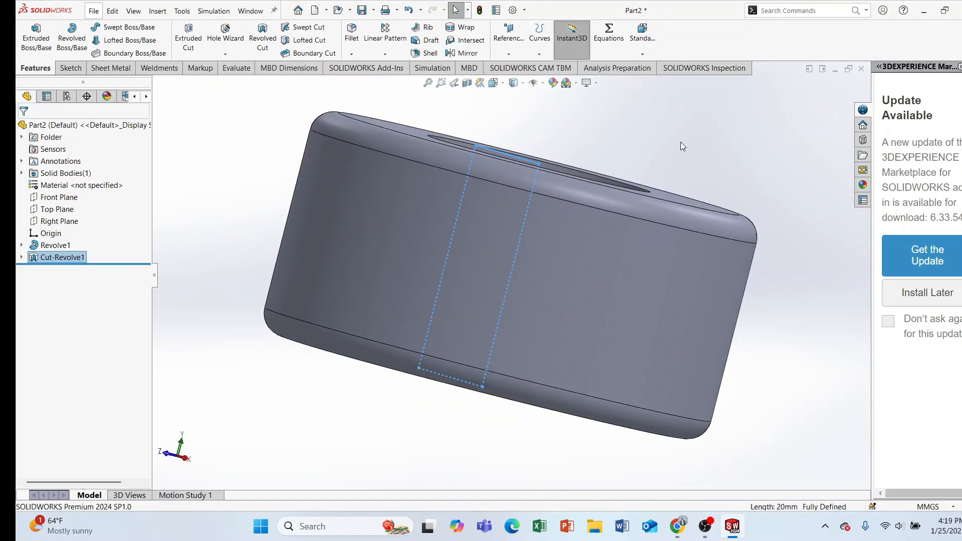
Inspect the revolved body and its center hole from both ends and from the side
middle_click_drag(694, 122, 461, 191)
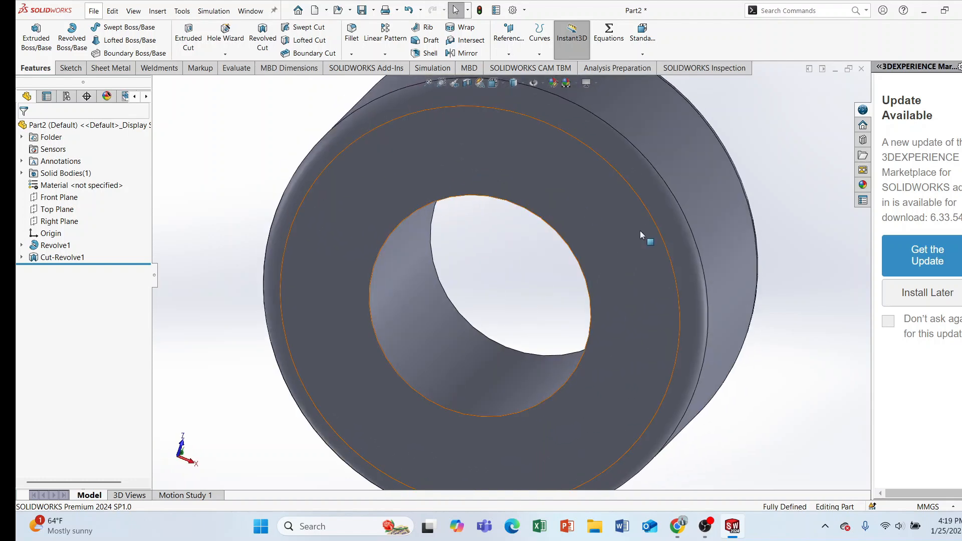
scroll(641, 231, "up", 4)
middle_click_drag(681, 220, 317, 226)
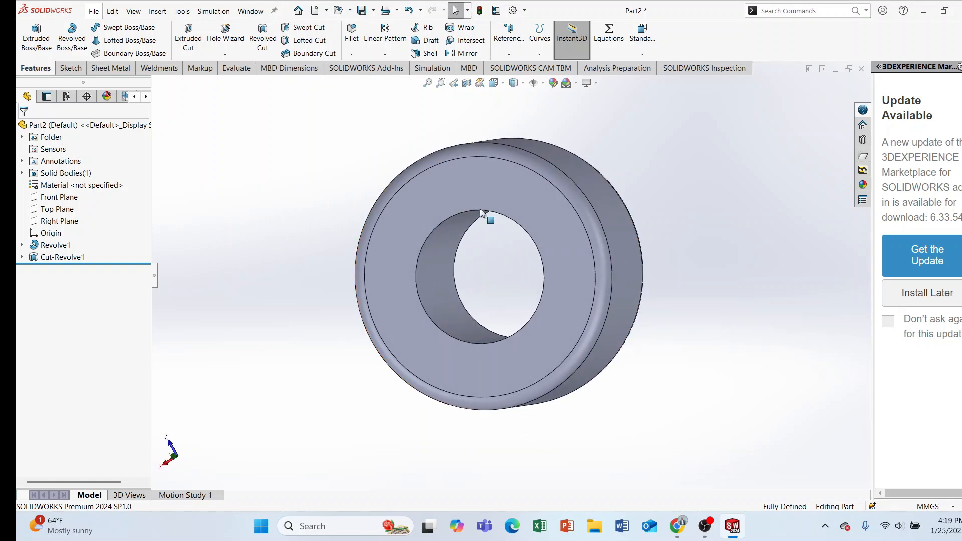
middle_click_drag(700, 252, 530, 292)
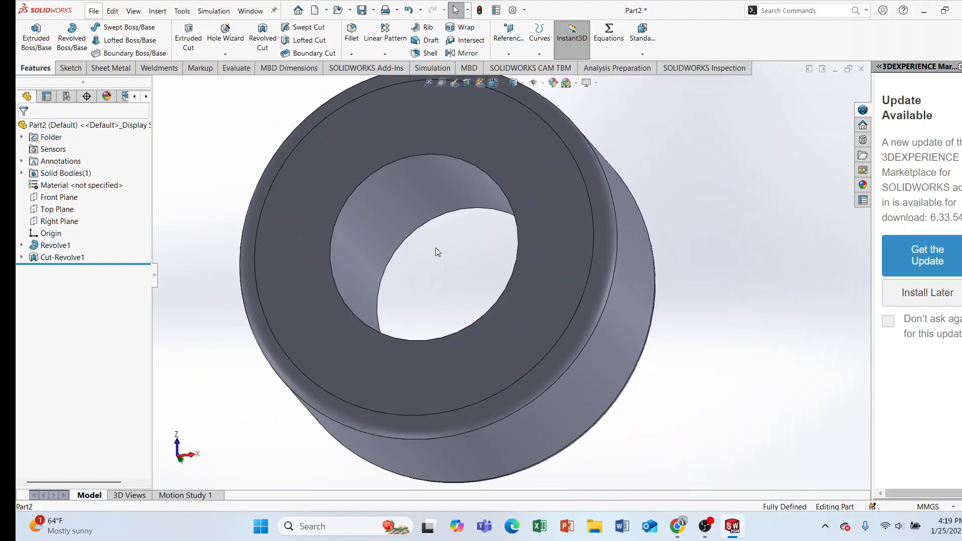
middle_click_drag(461, 224, 561, 285)
left_click(69, 67)
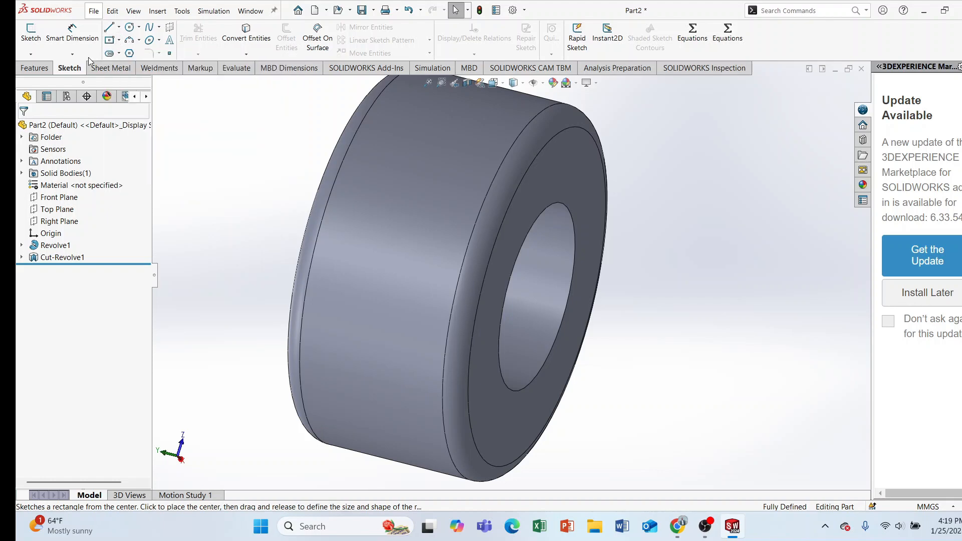
left_click(34, 69)
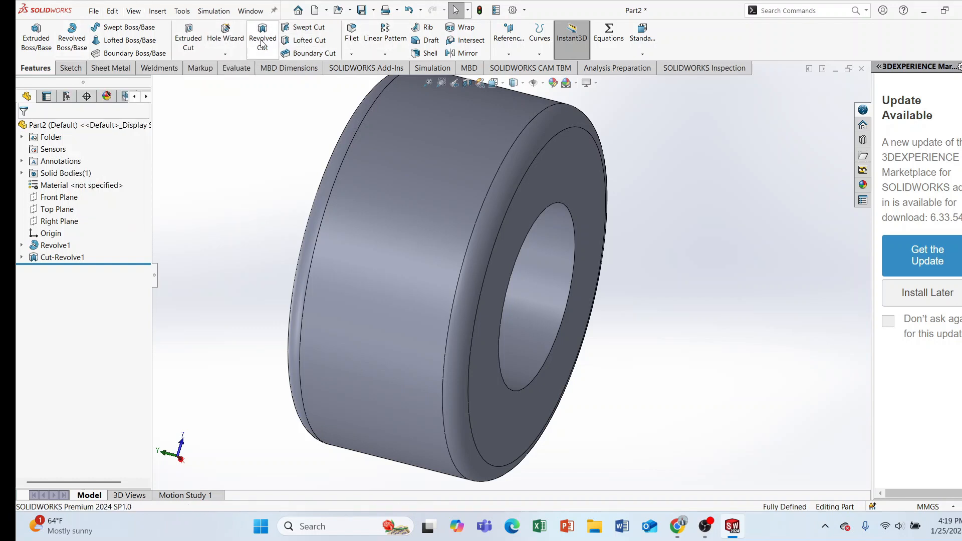
left_click(69, 68)
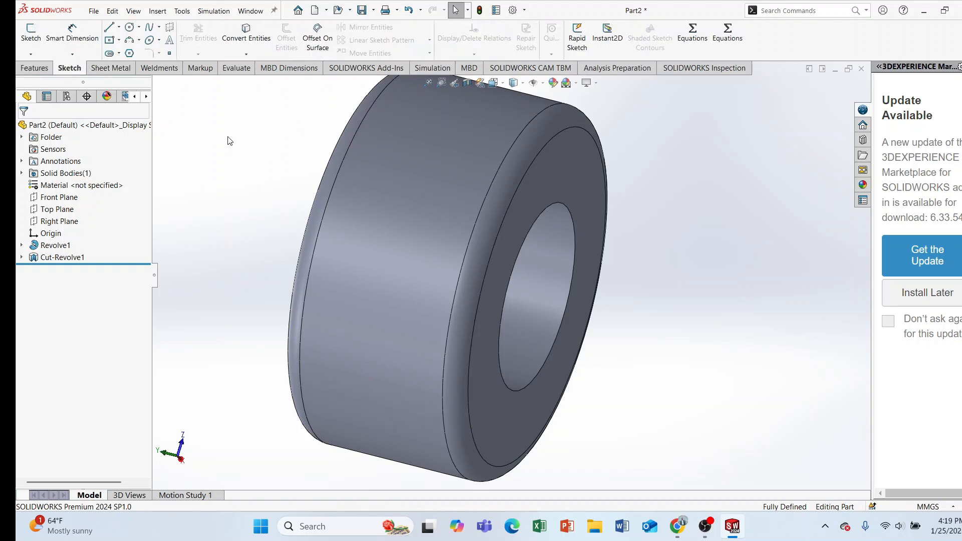